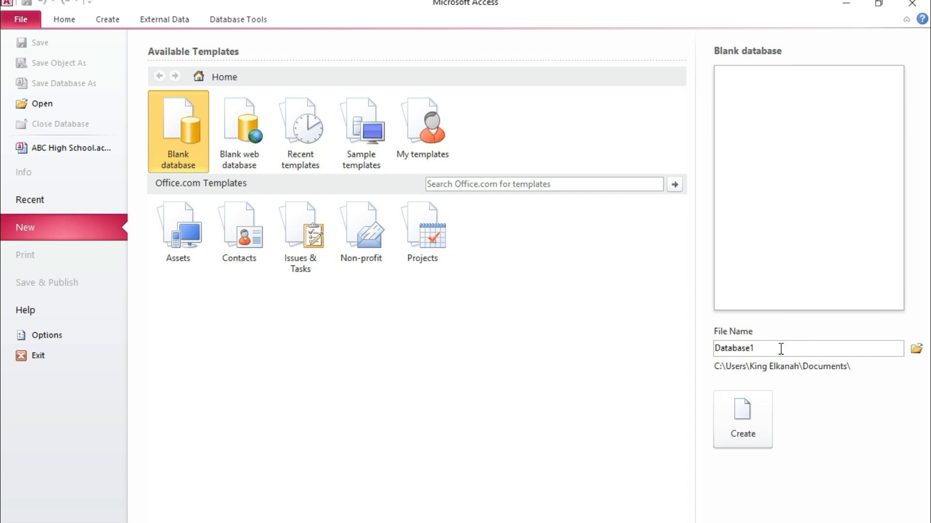
Step: Name the new blank database ABC High School
drag(714, 348, 766, 347)
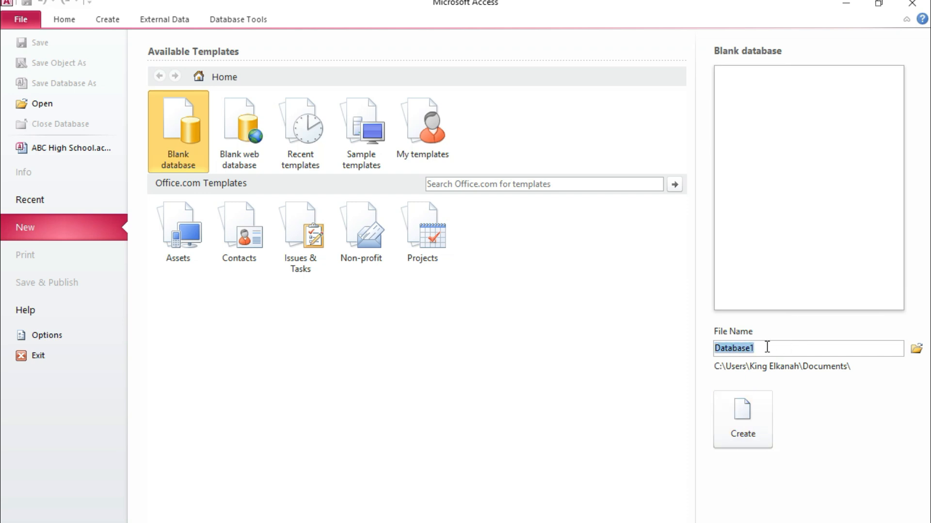
text(ABC )
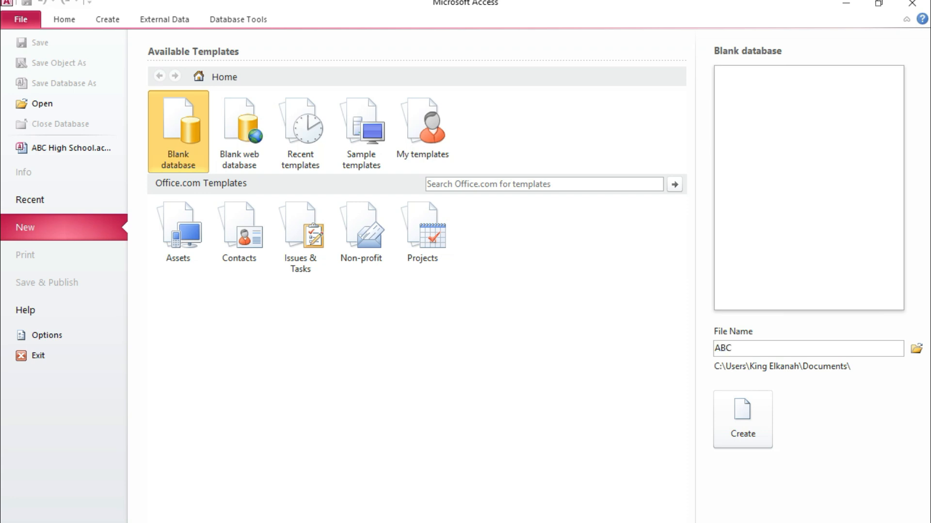
text(high)
key(BackSpace)
key(BackSpace)
key(BackSpace)
key(BackSpace)
key(BackSpace)
text(High School)
Step: Choose the Documents folder as the save location and create the blank database
click(916, 350)
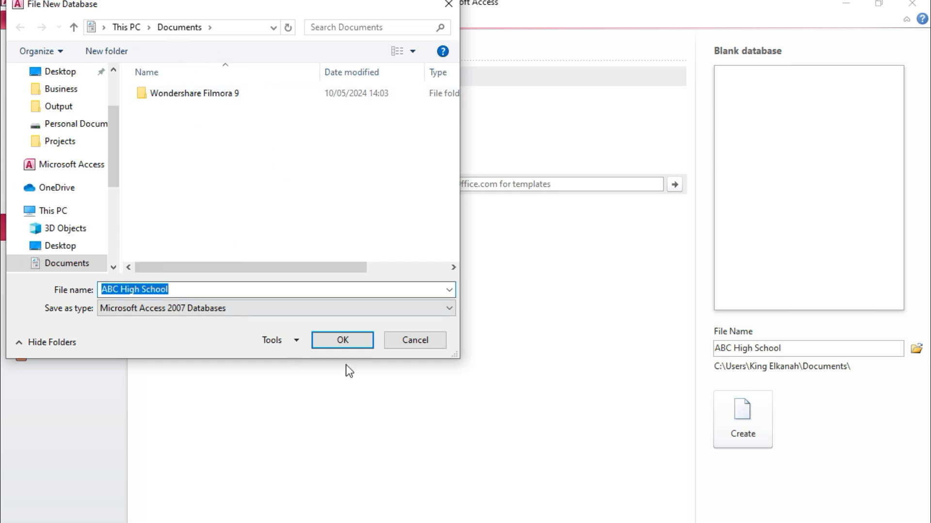
click(347, 341)
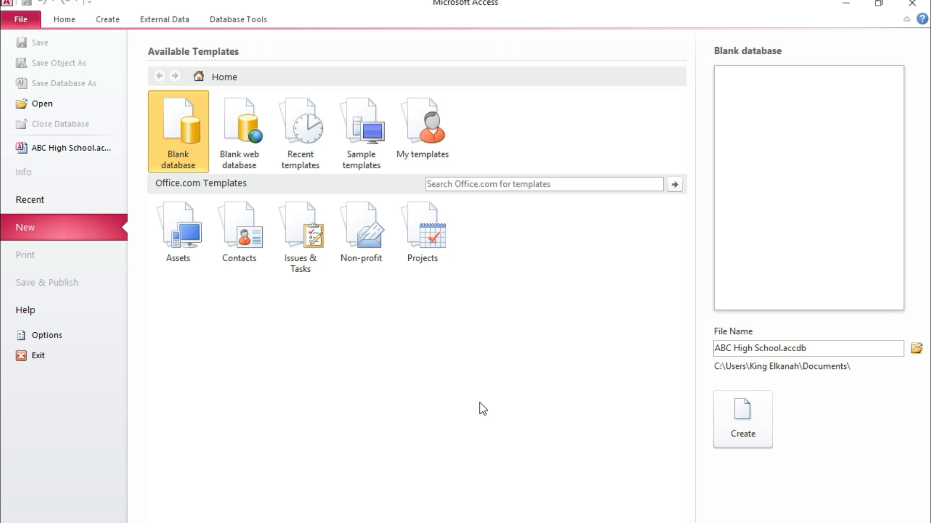
click(742, 413)
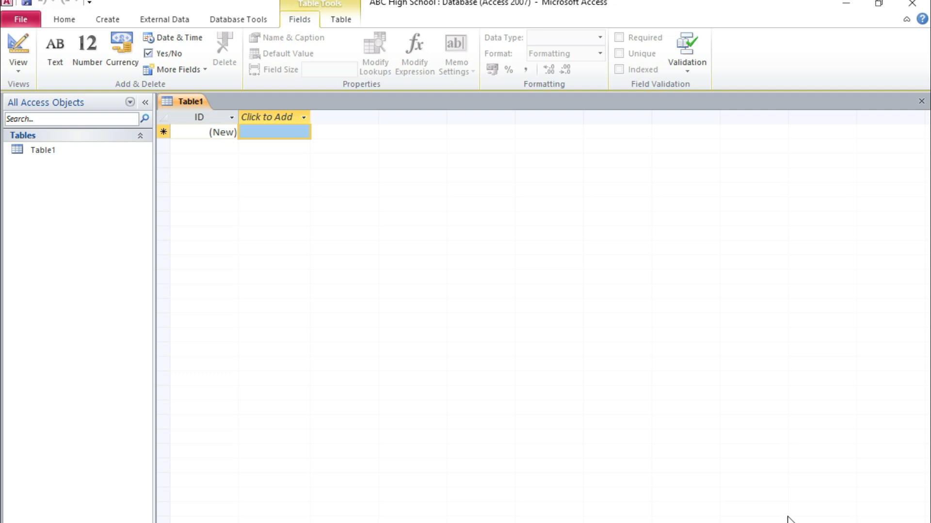
Step: Switch the new table to Design View, saving it under the name Students Table
click(19, 67)
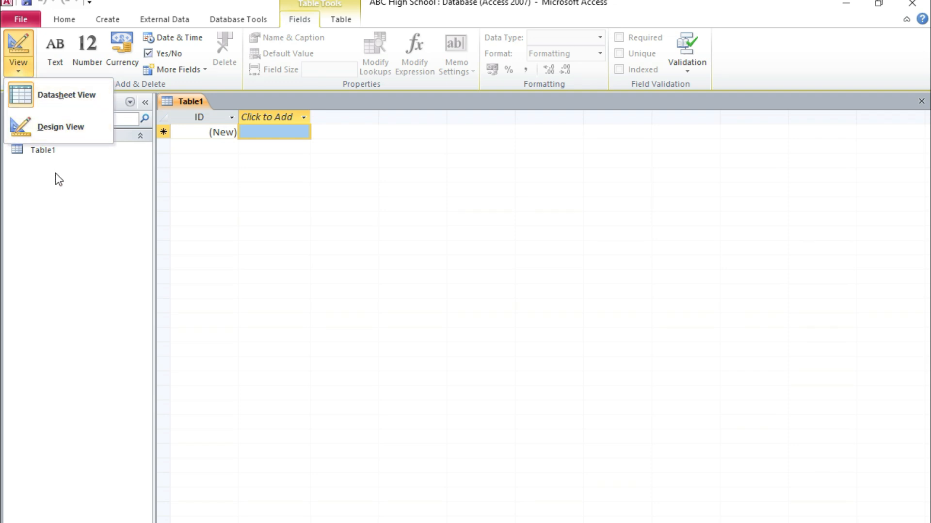
click(66, 135)
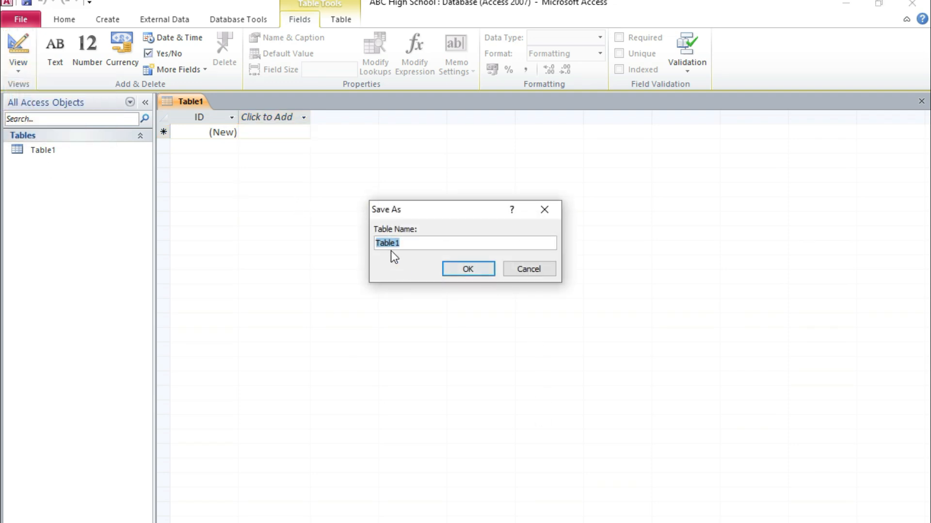
click(409, 243)
drag(400, 243, 374, 244)
key(BackSpace)
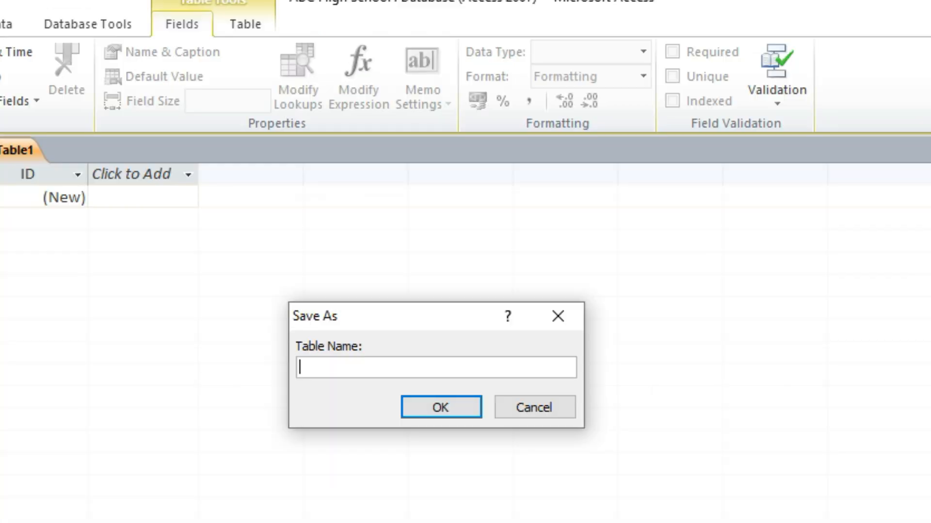
text(Students Table)
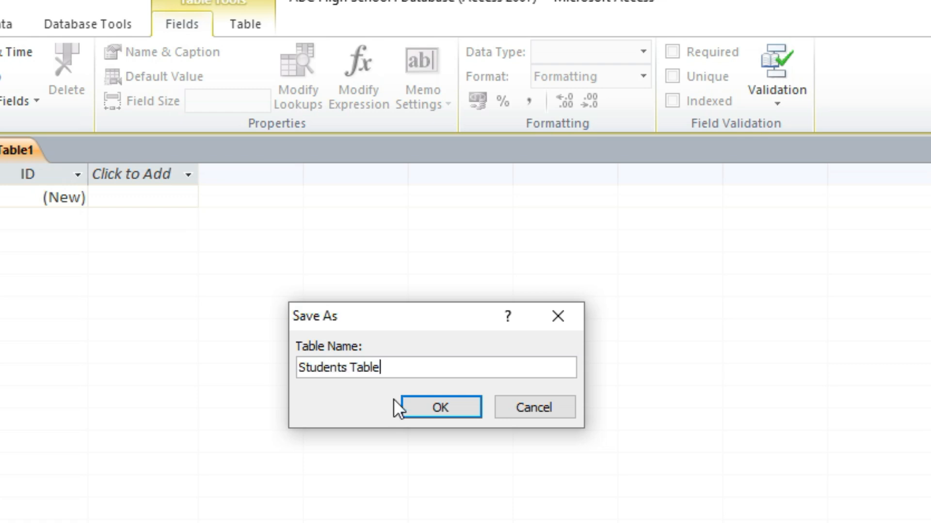
click(431, 410)
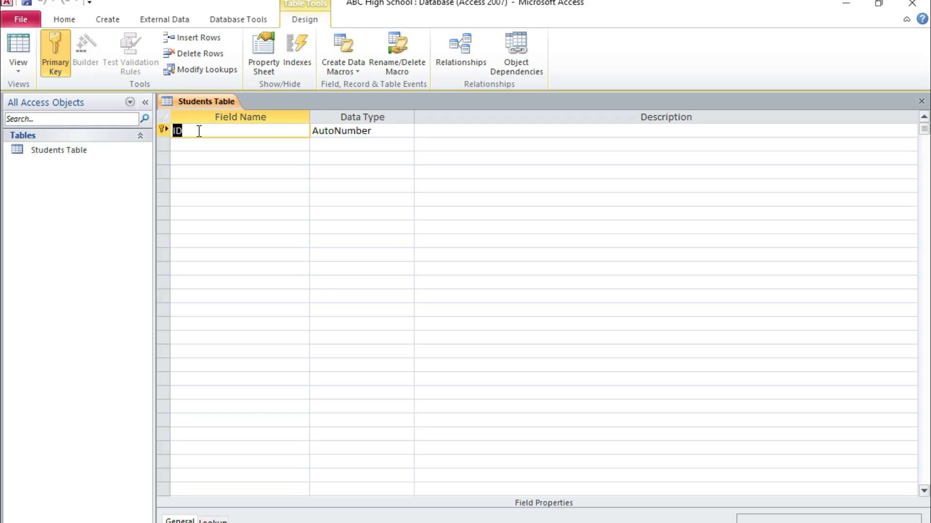
Step: Rename the primary key field ID as StudAdm and set its data type to Text
text(StudAdm)
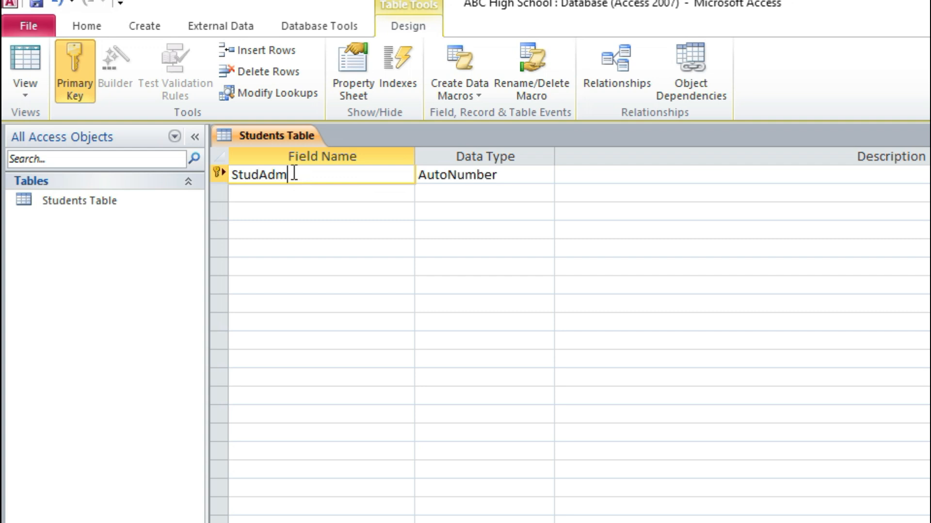
drag(290, 175, 232, 175)
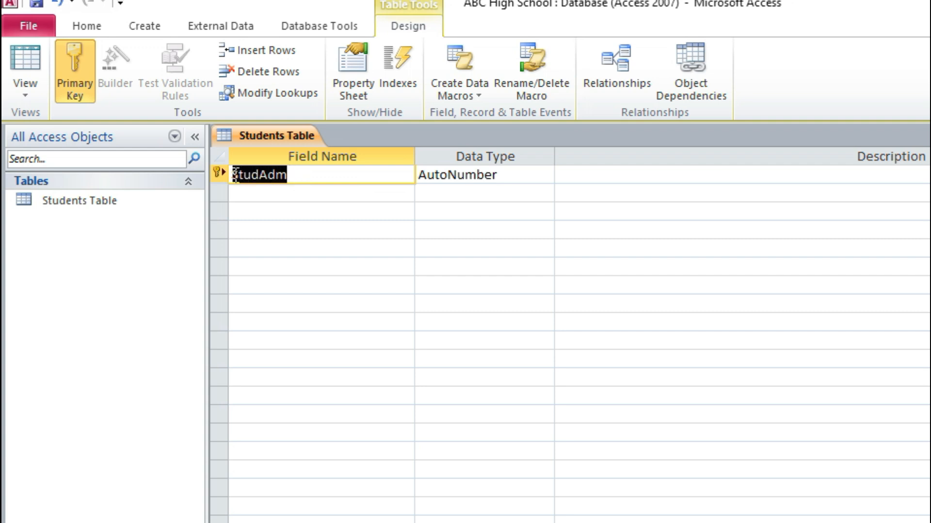
click(305, 173)
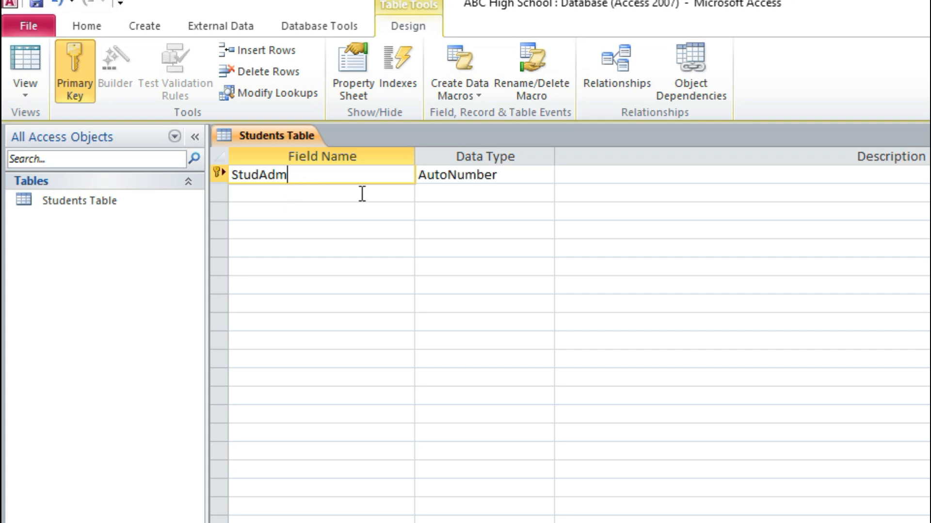
click(448, 174)
click(545, 175)
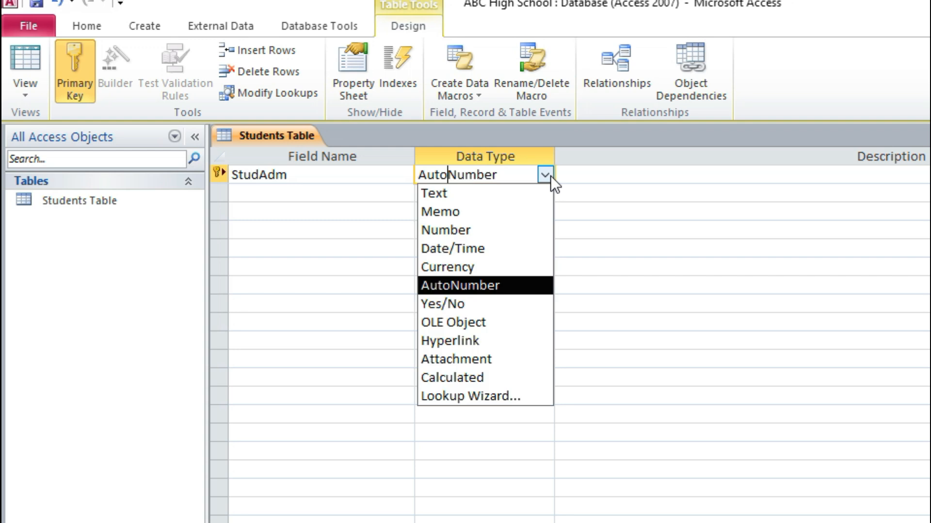
click(472, 196)
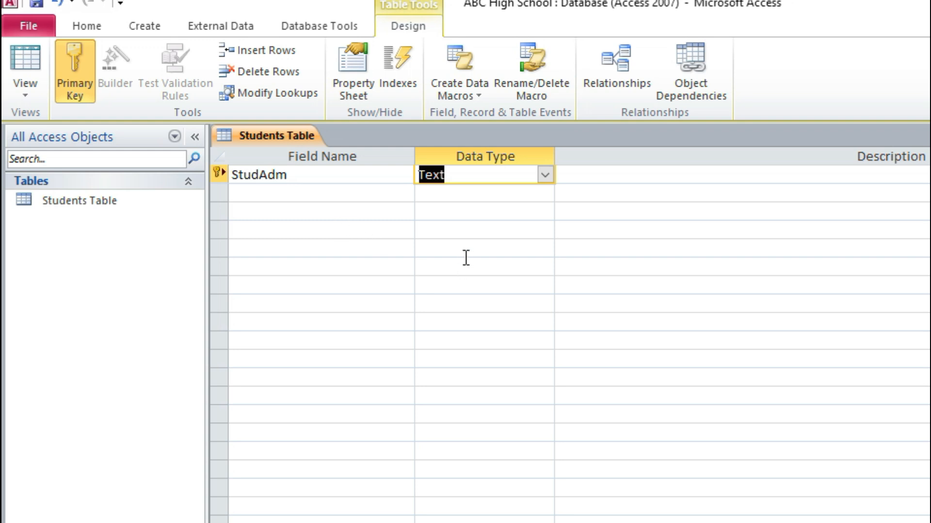
click(454, 175)
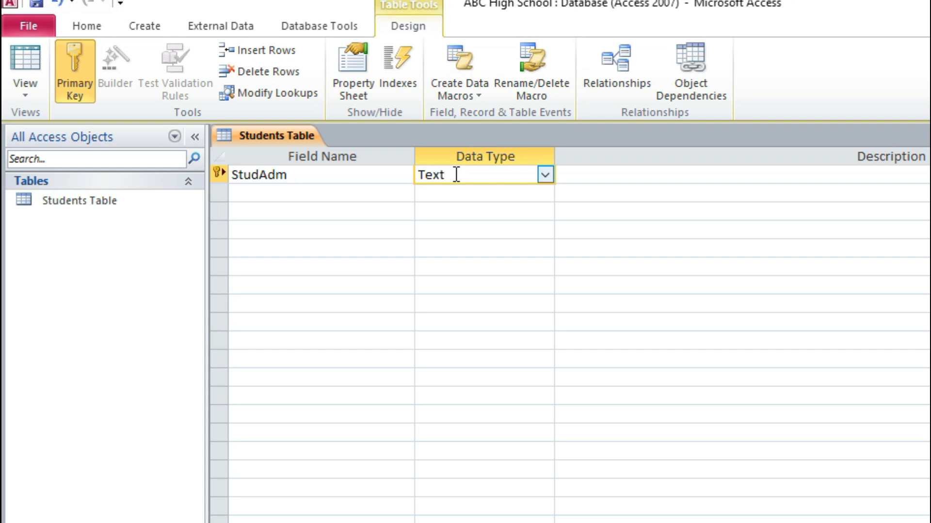
drag(447, 175, 416, 176)
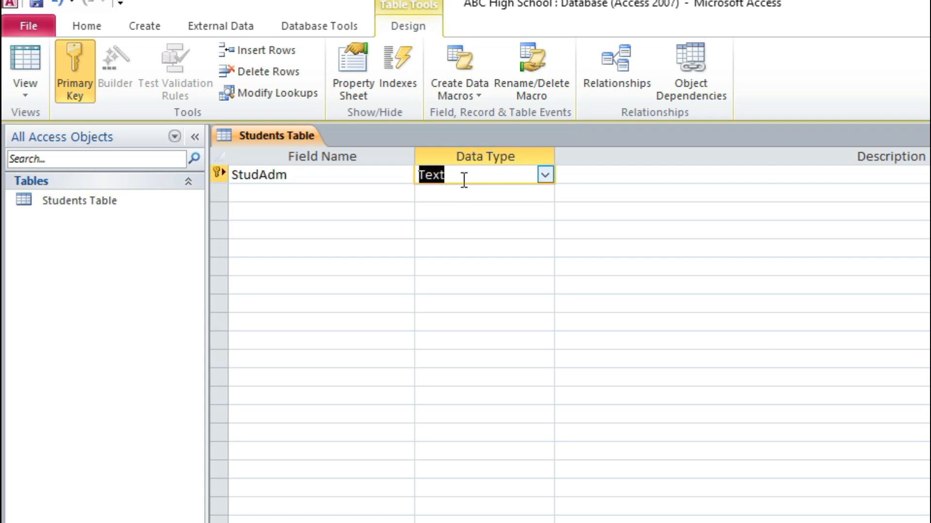
Step: Add a second field named StudName with the Text data type
click(326, 193)
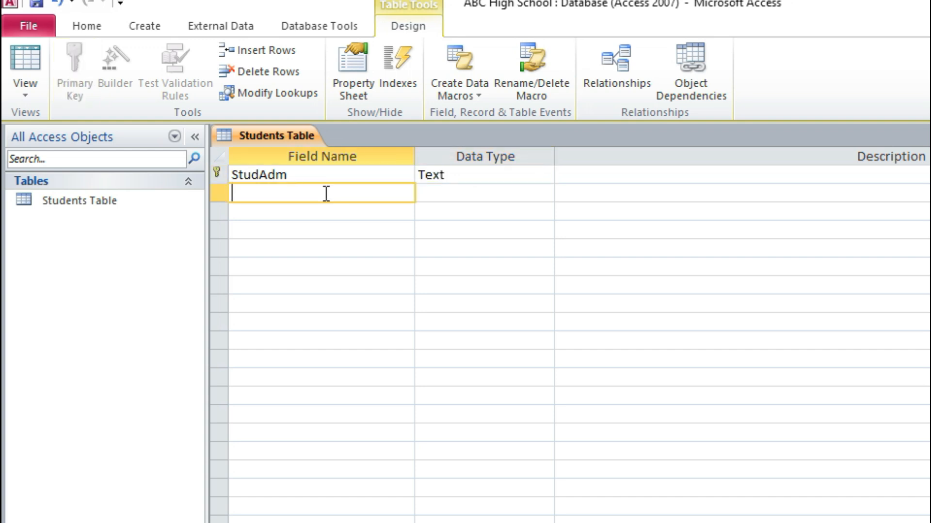
text(StudName)
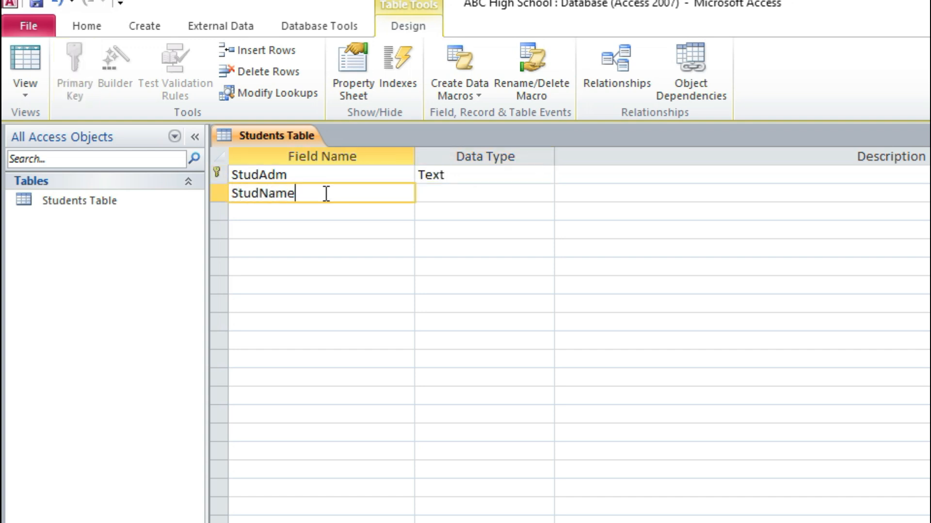
click(469, 195)
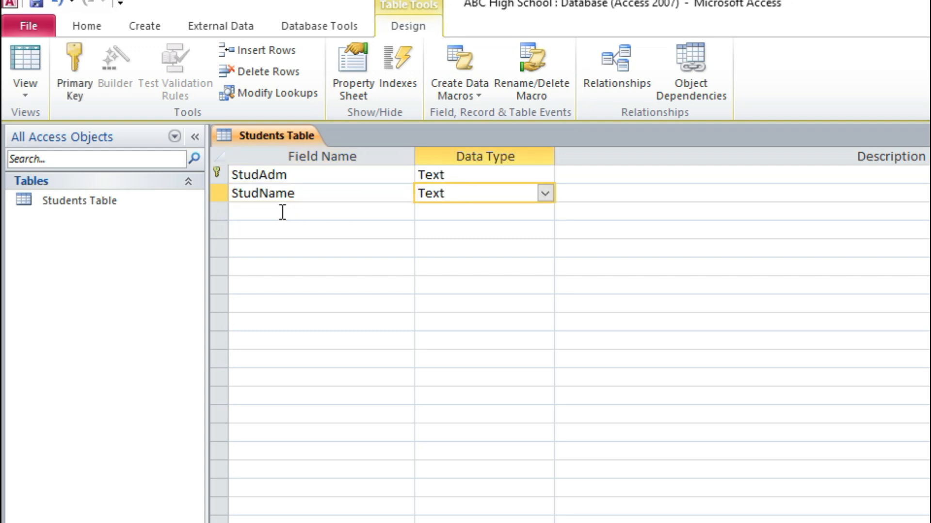
Step: Add a Subjects field and start the Lookup Wizard for it, choosing to type in the values instead of using a table or query
click(282, 211)
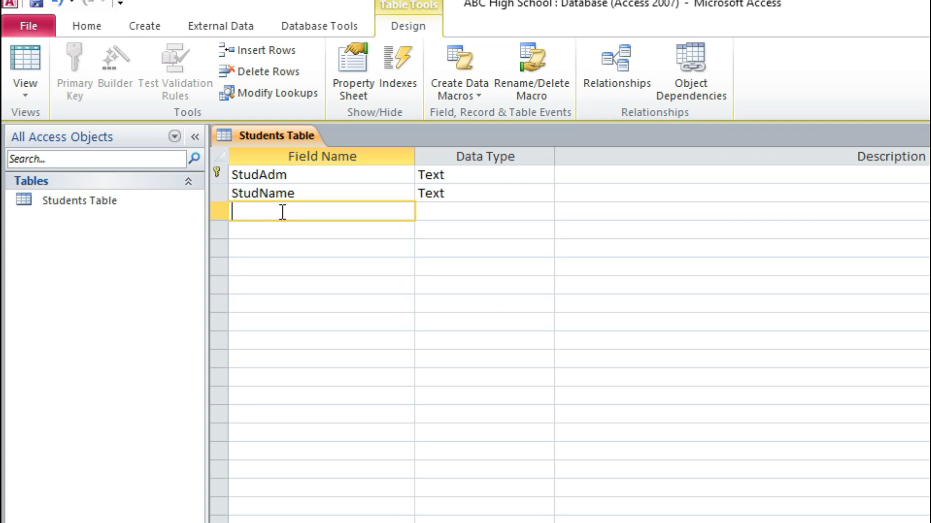
text(Subjects)
click(472, 210)
click(546, 211)
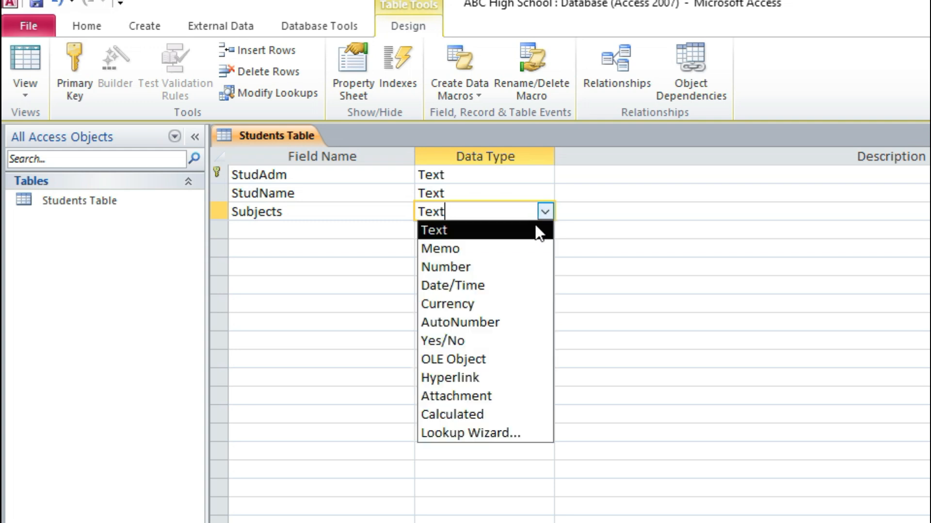
click(479, 431)
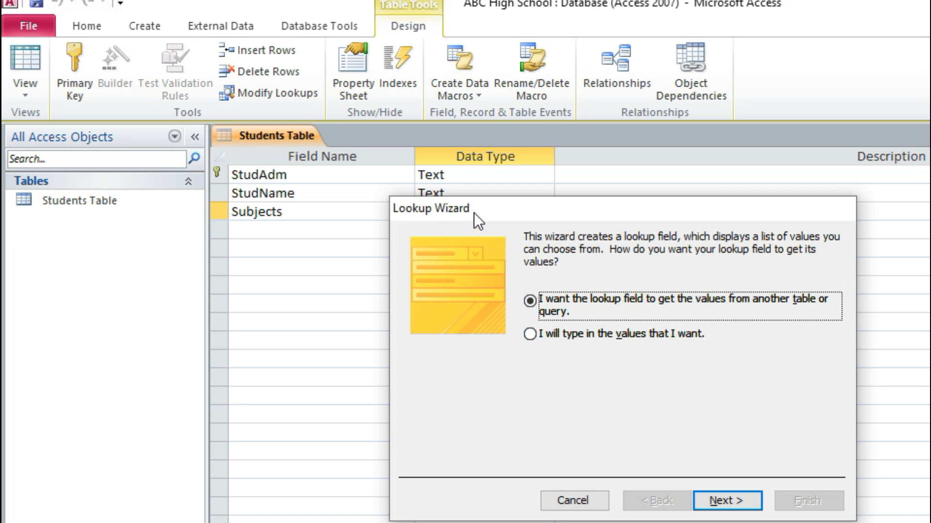
drag(612, 210, 521, 242)
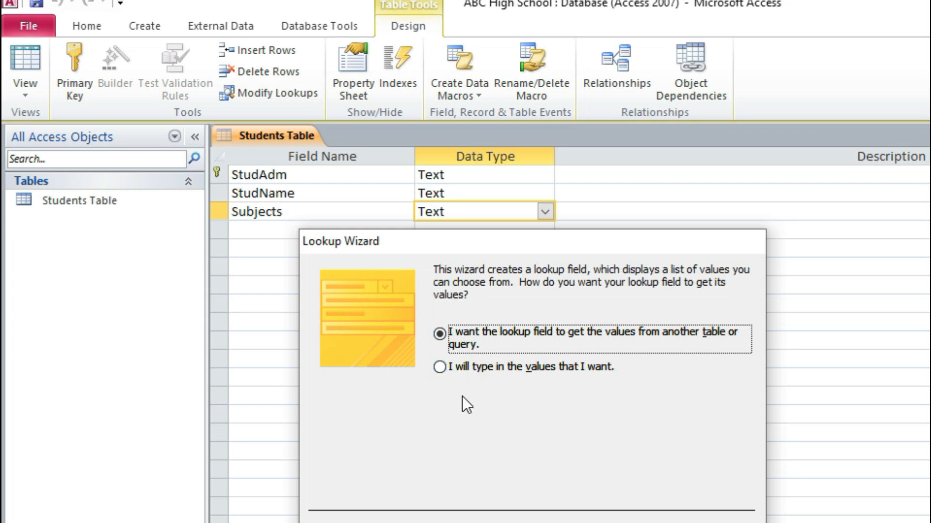
click(440, 371)
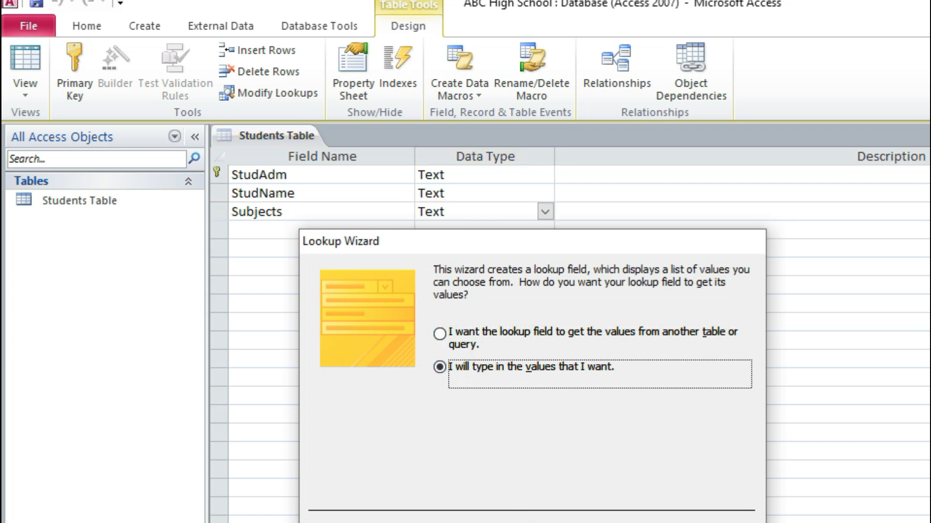
key(Return)
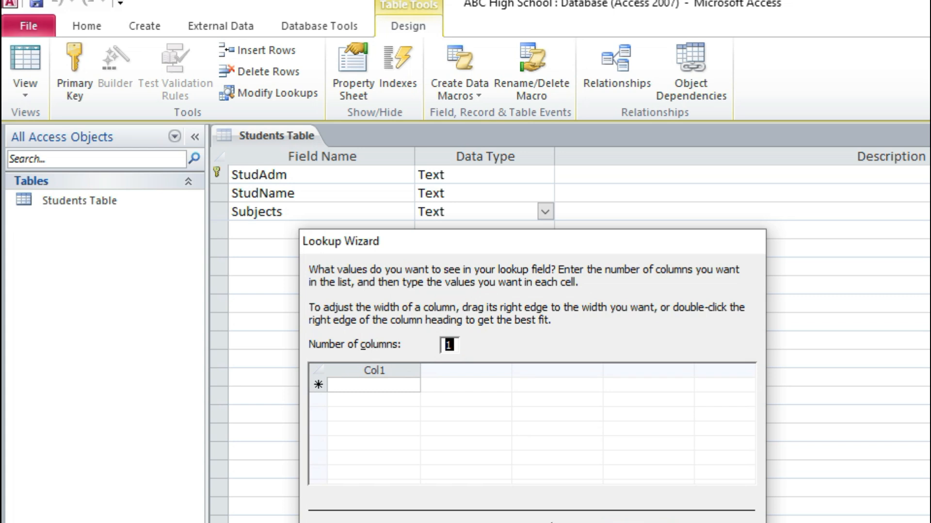
Step: Enter Mathematics, English and History as the first three values of the Subjects lookup list
click(386, 387)
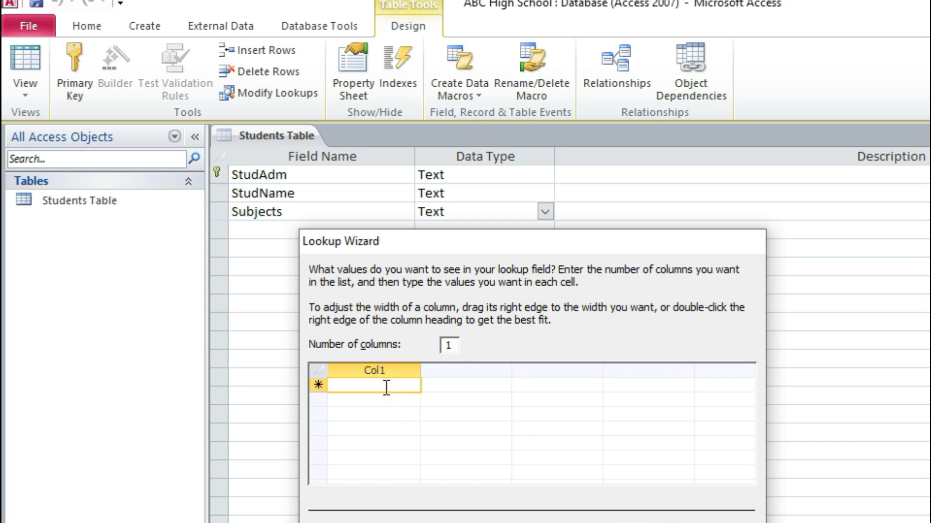
text(Mathemat)
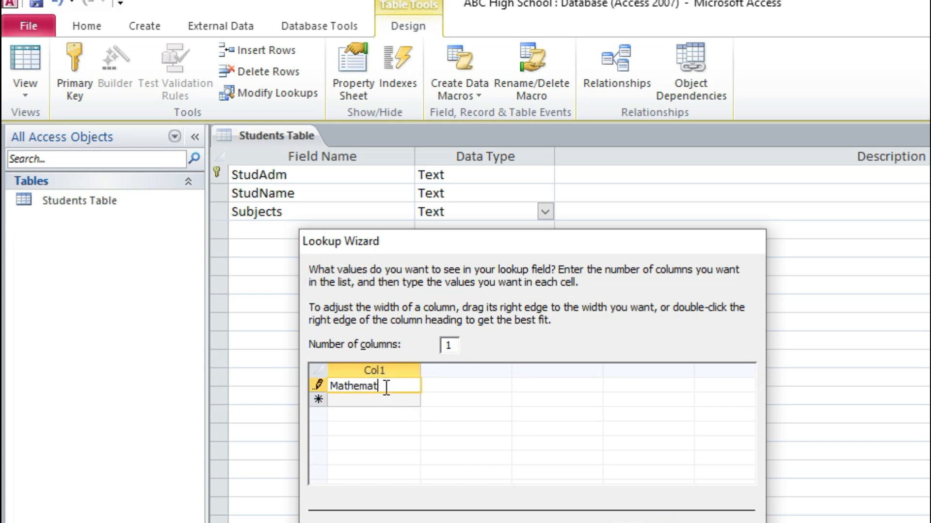
text(ics)
key(Return)
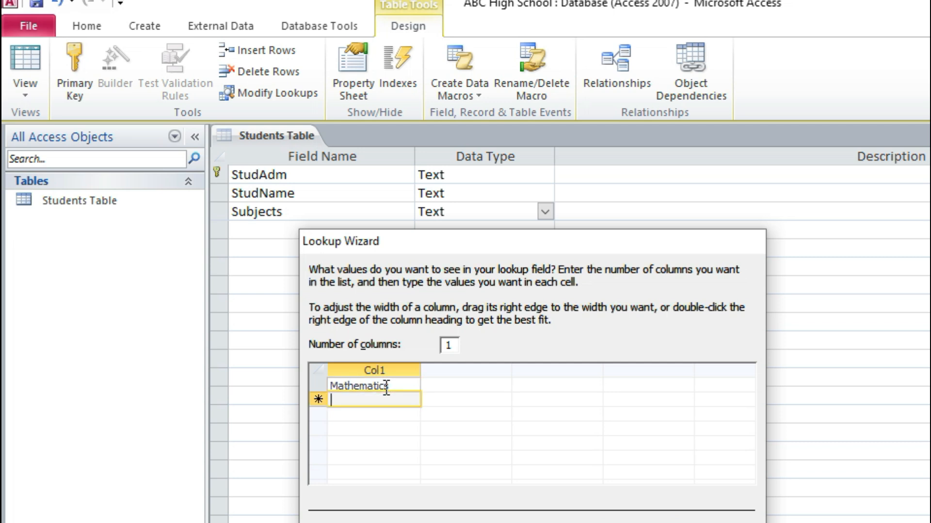
text(English)
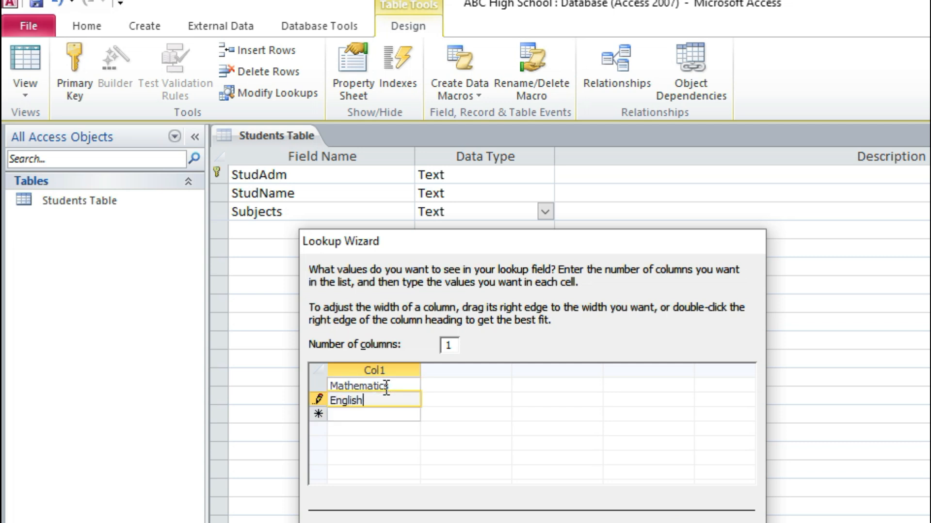
key(Return)
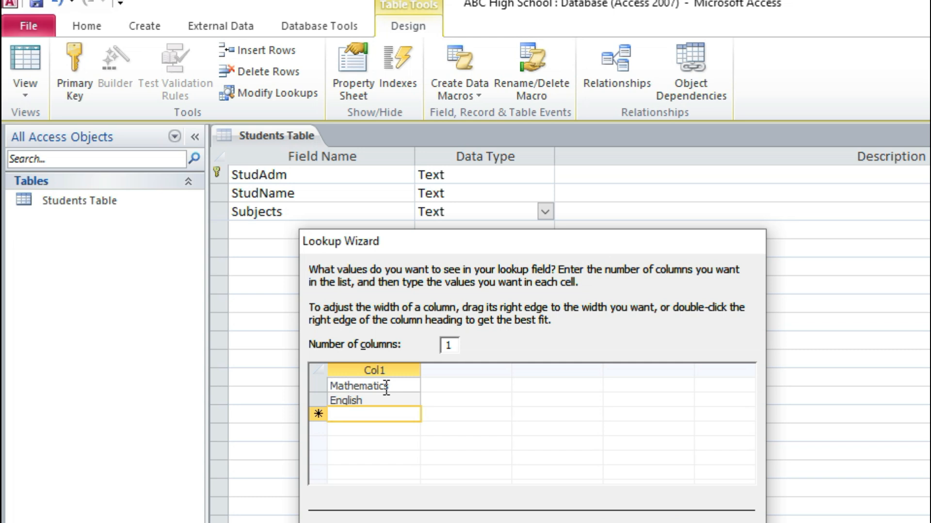
text(History)
key(Return)
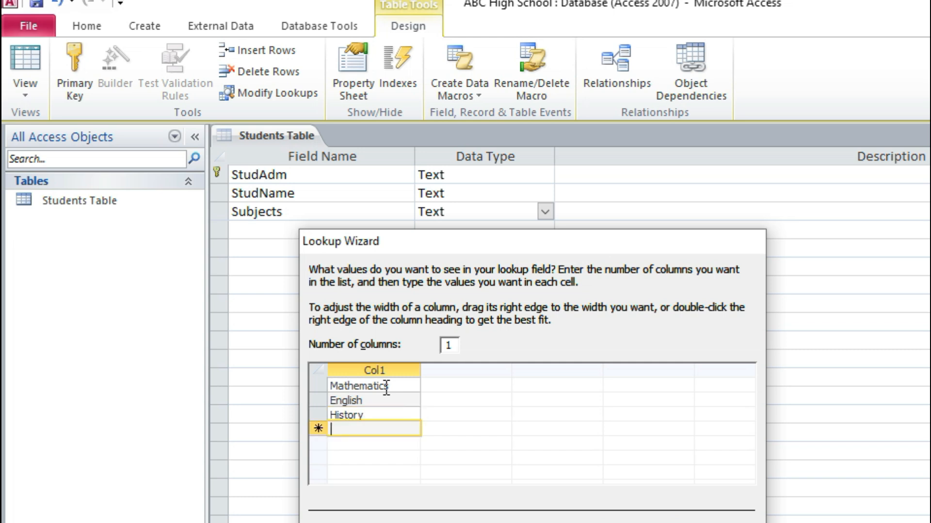
Step: Add Agriculture and Computer Studies to the Subjects lookup list
text(A)
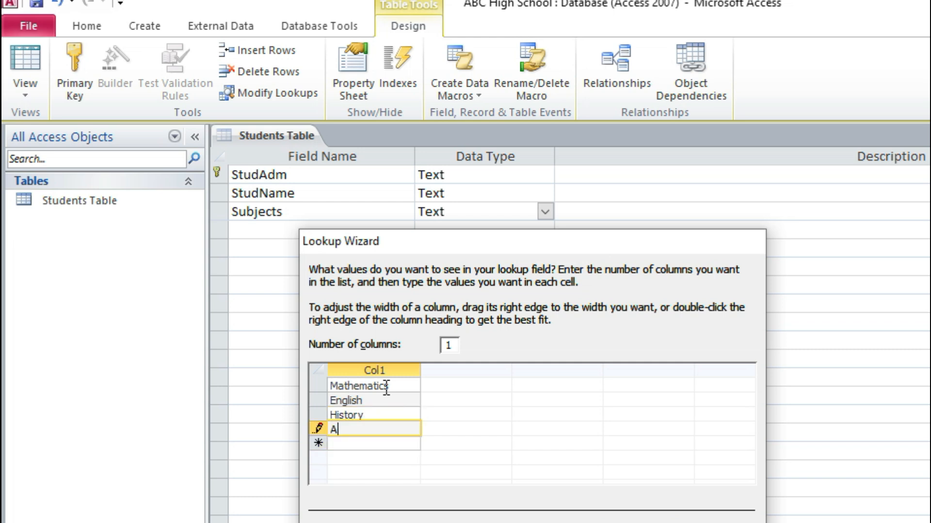
text(griculture)
key(Return)
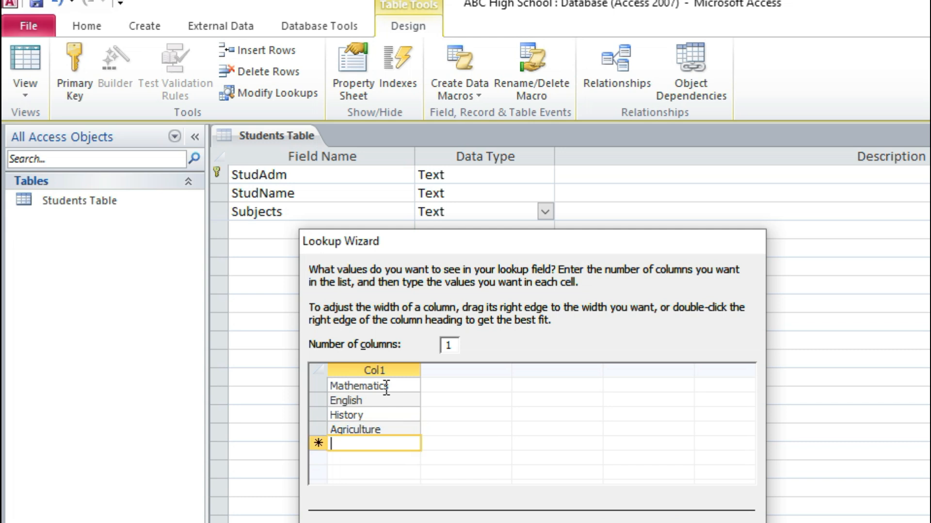
text(Comput)
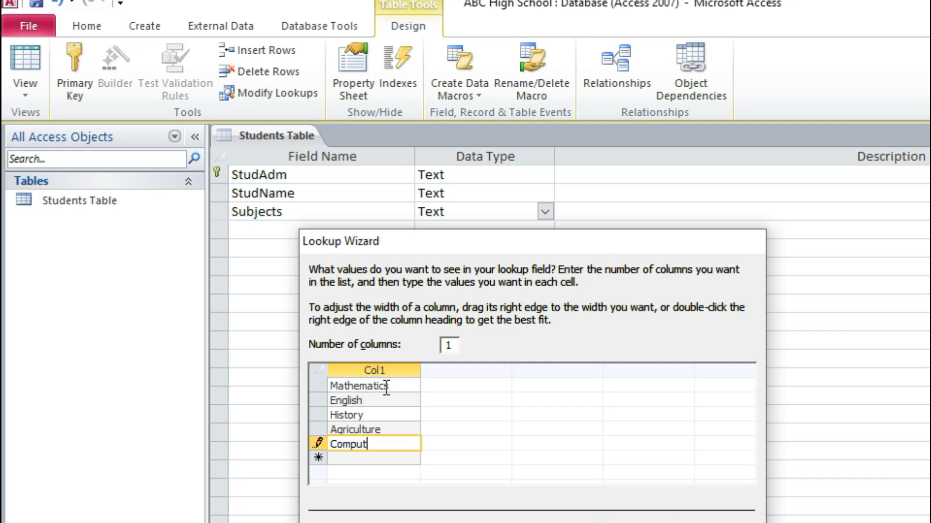
text(er Studies)
key(Return)
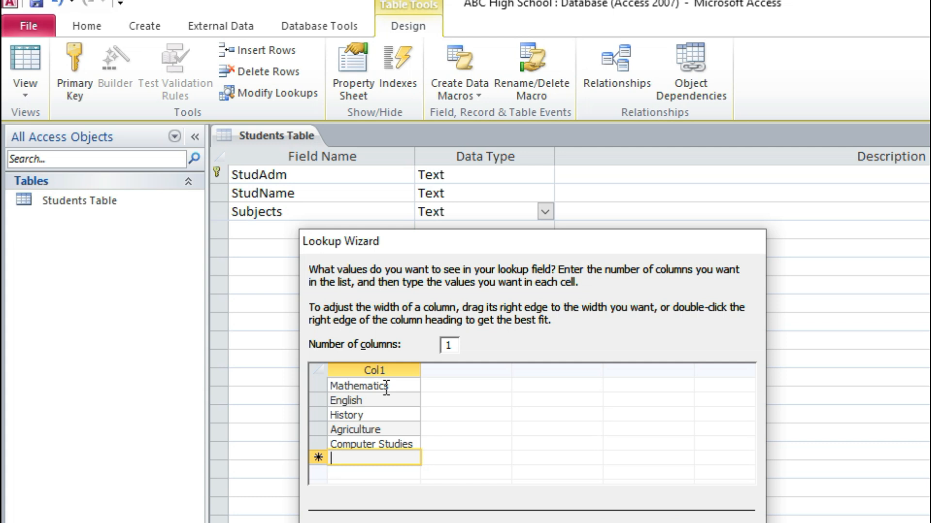
Step: Add Religious Studies and Business Studies to the Subjects lookup list
text(Religio)
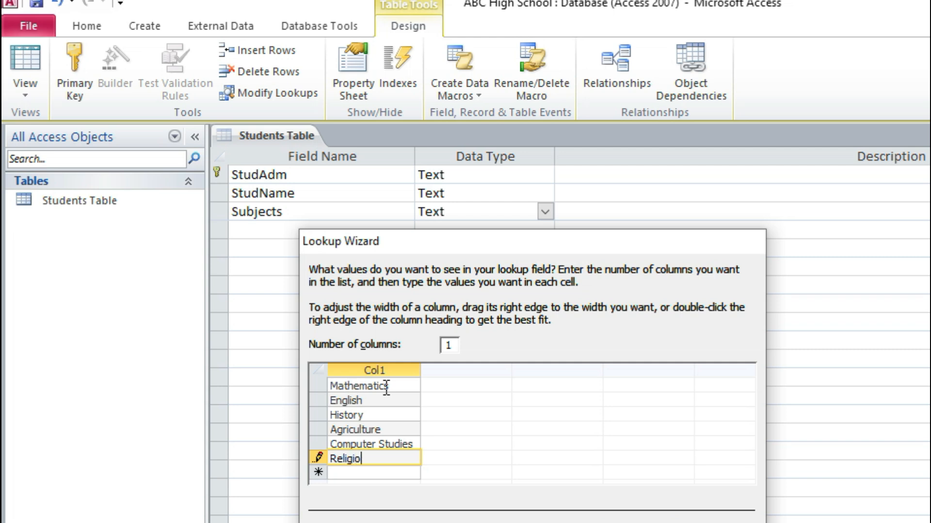
text(us Studies)
key(Return)
text(B)
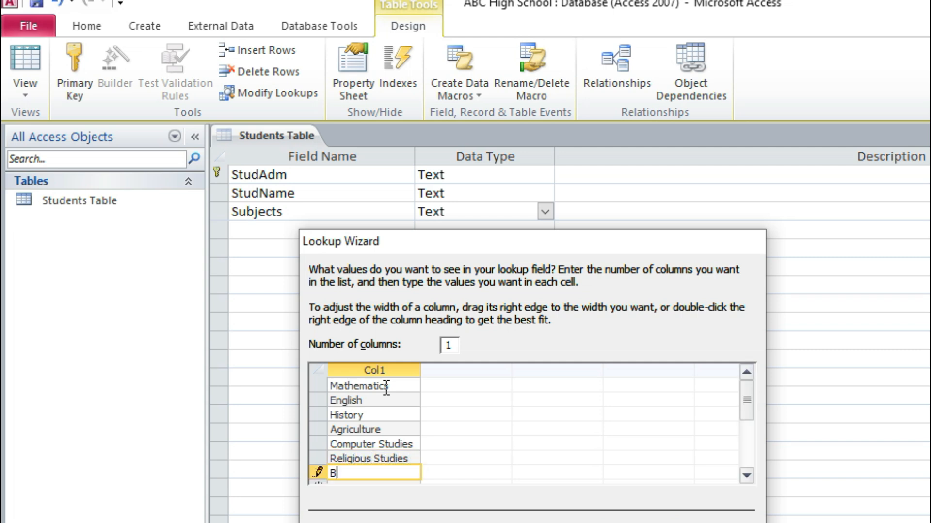
text(usiness Studi)
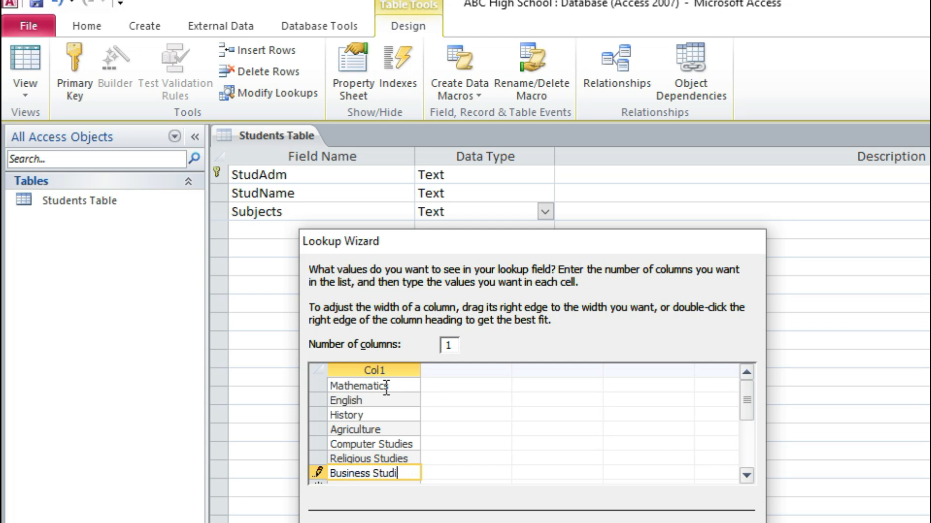
text(es)
key(Return)
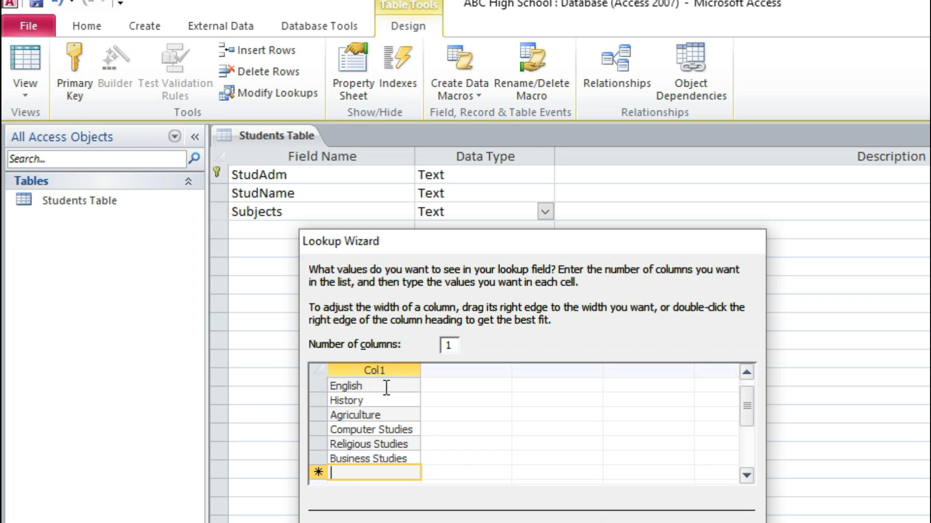
Step: Add Chemistry, Biology and Physics as the last values of the Subjects lookup list
text(Chemistry)
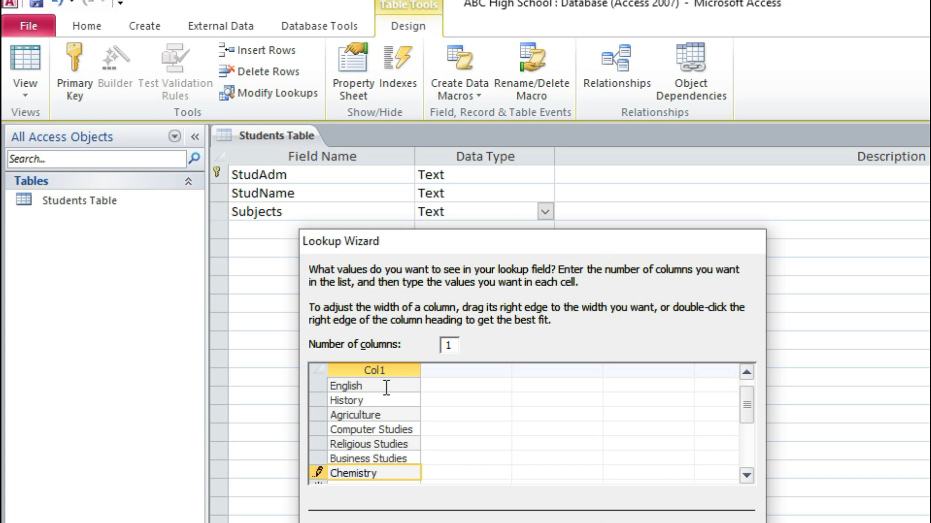
key(Return)
text(Biol)
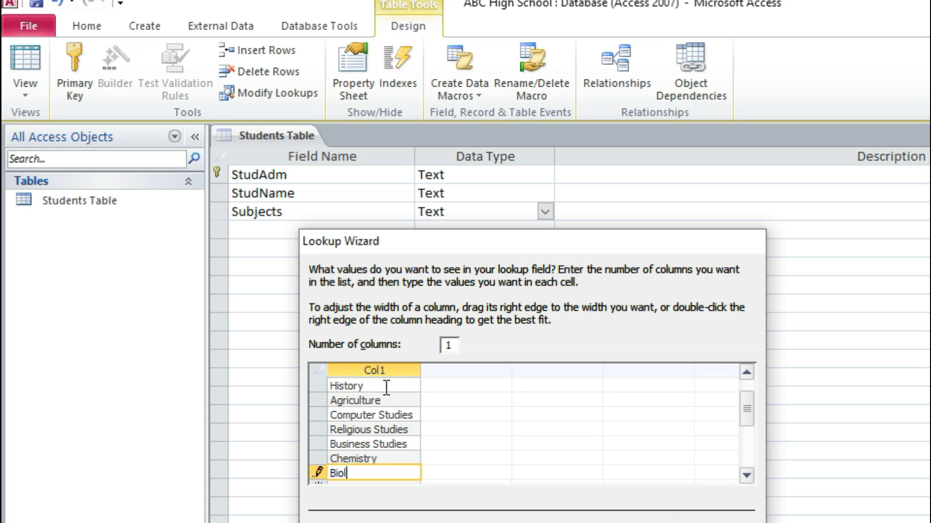
text(ogy)
key(Return)
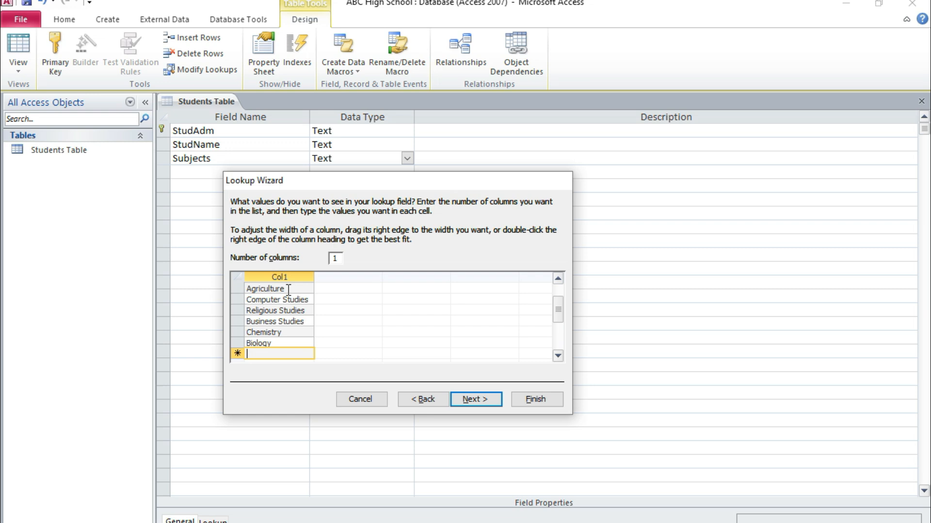
text(Physics)
Step: Keep the lookup label Subjects, allow multiple values for the field and finish the Lookup Wizard
click(470, 399)
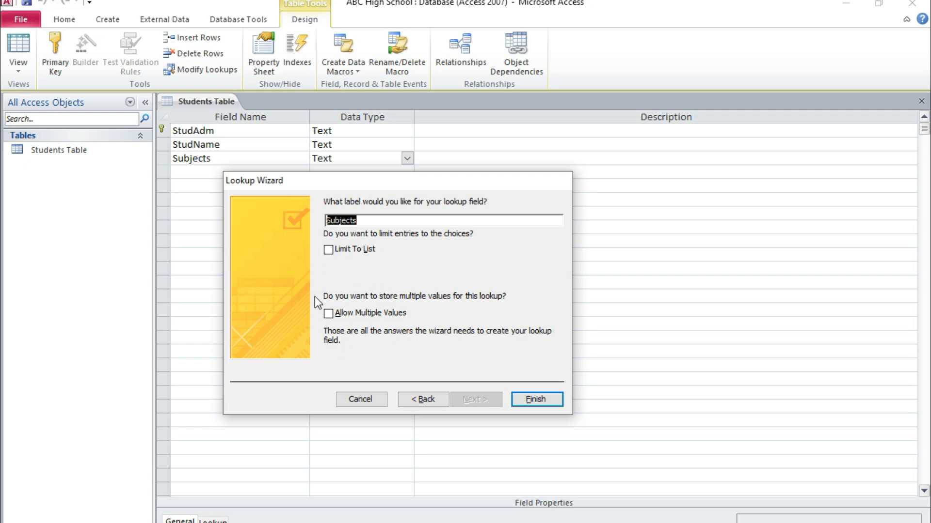
click(377, 252)
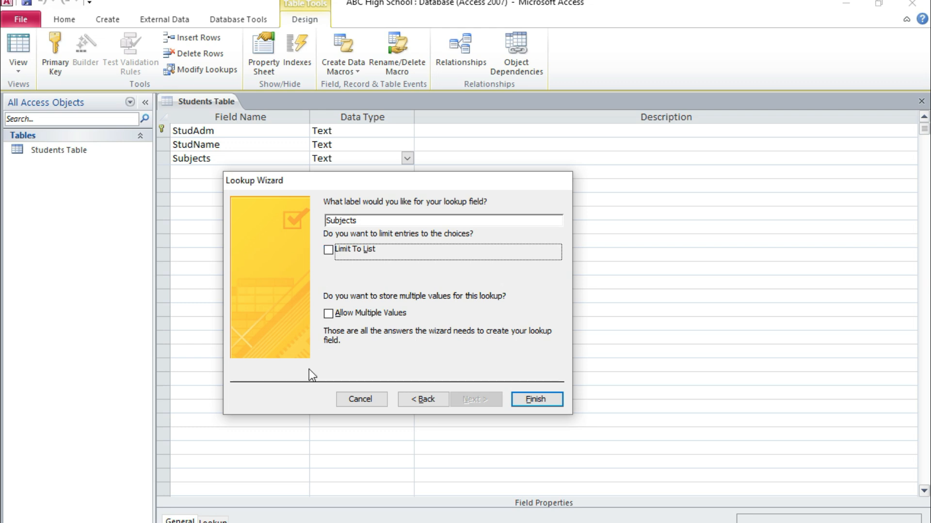
click(329, 313)
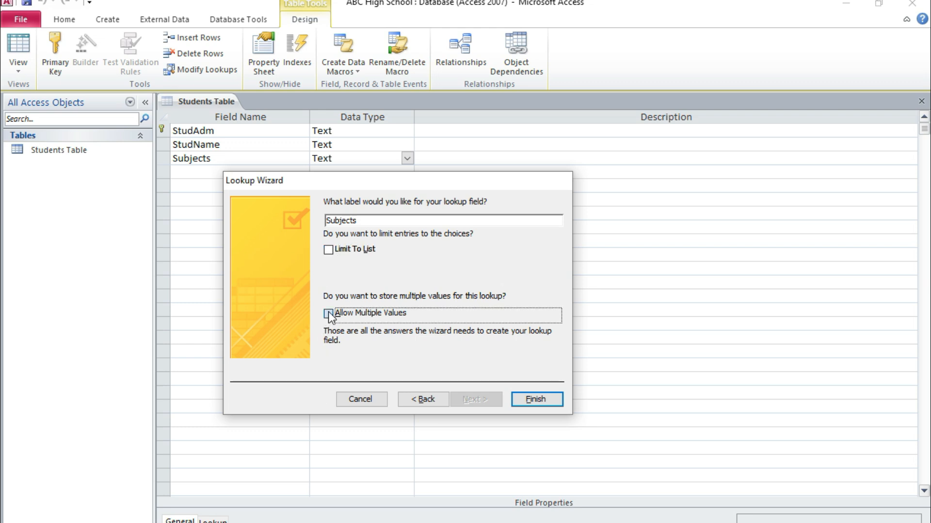
click(526, 404)
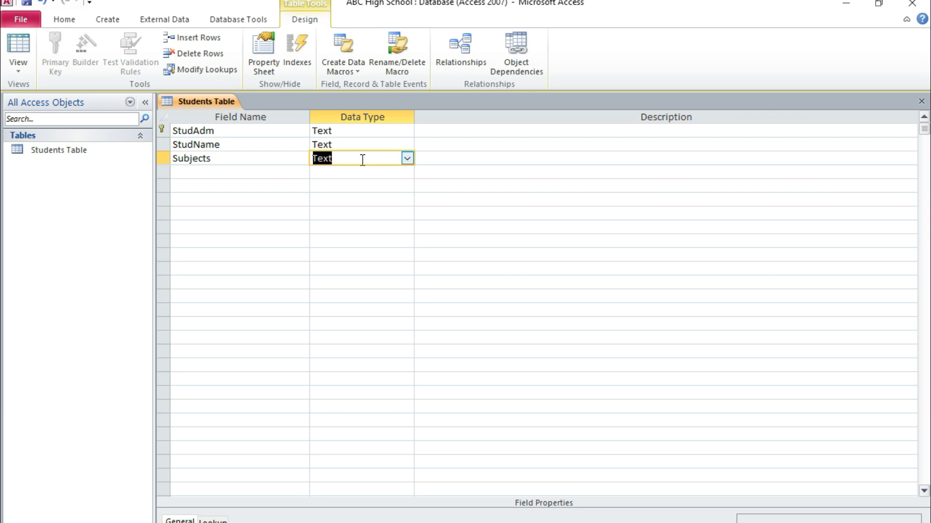
click(362, 160)
drag(341, 159, 303, 160)
Step: Add a MidTerm field below Subjects with the Number data type and rename it MidSem
click(233, 172)
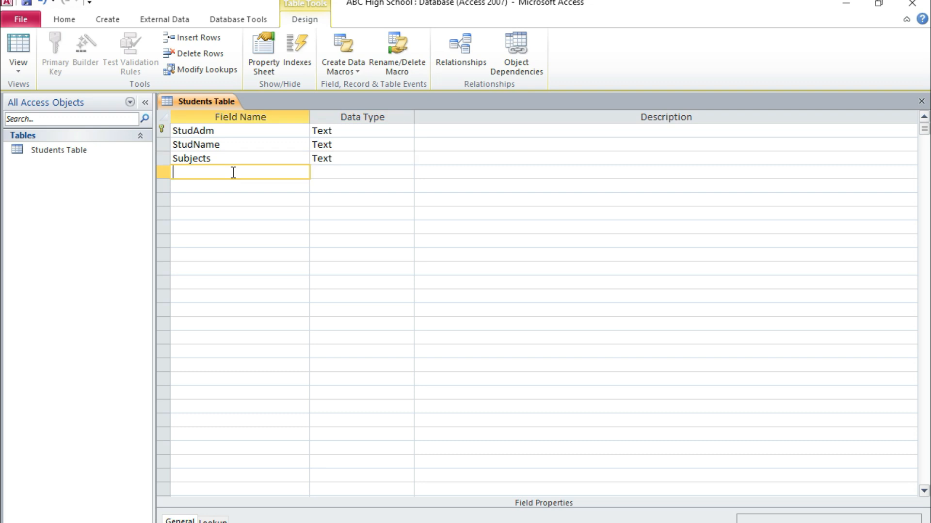
text(MidTerm)
click(348, 169)
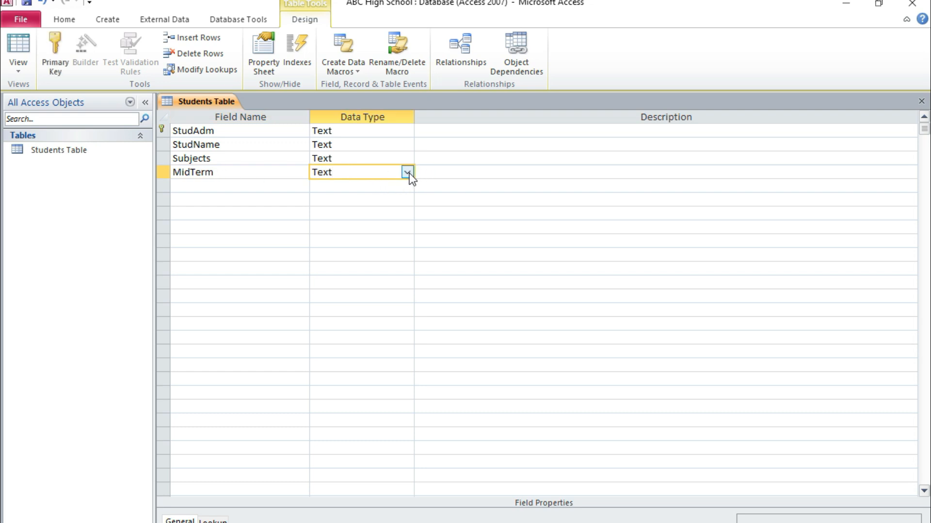
click(407, 173)
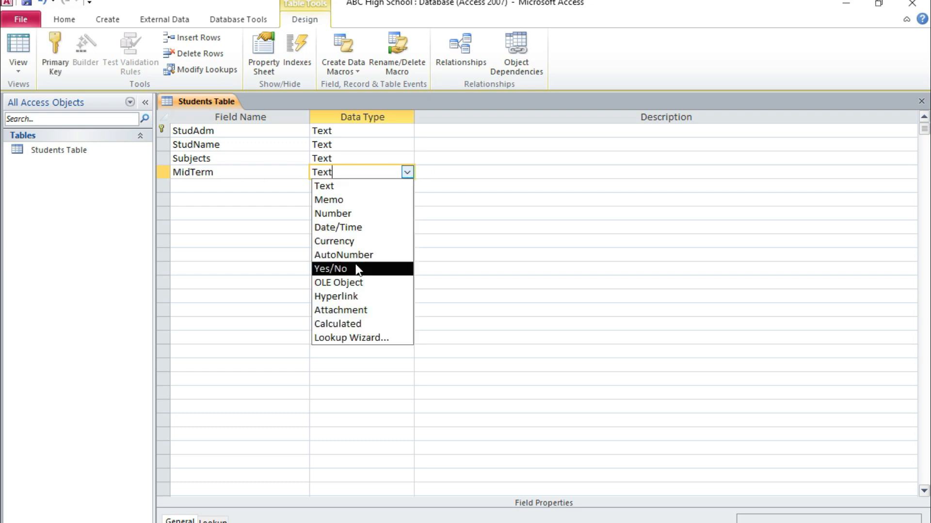
click(349, 214)
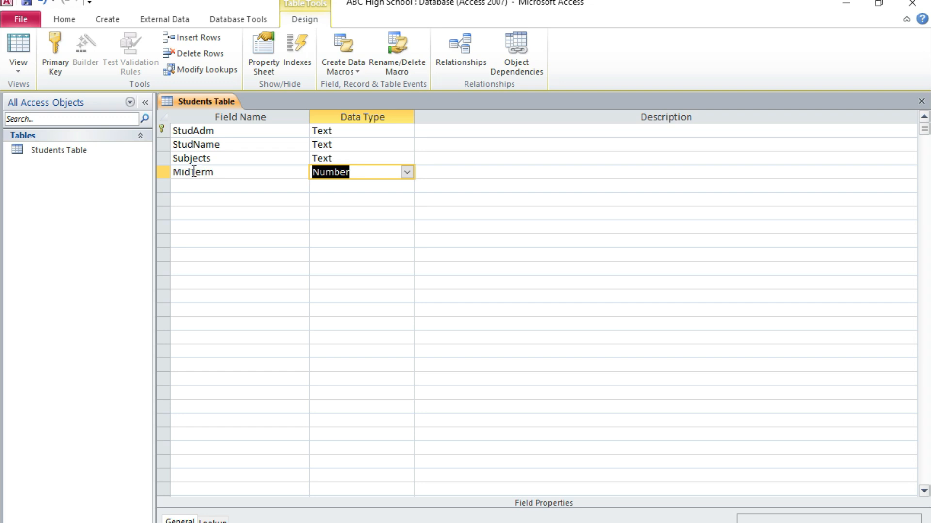
drag(192, 169, 234, 160)
text(Sem)
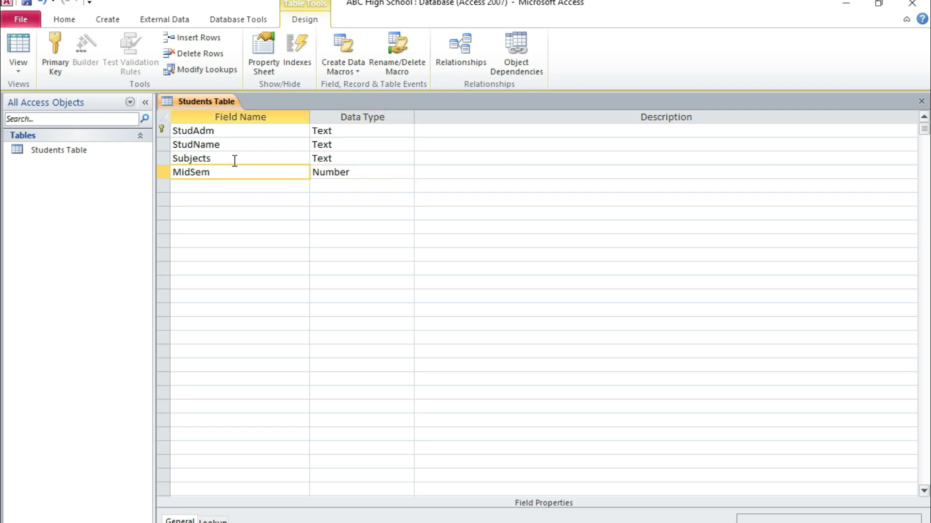
Step: Add a field named EndSem below MidSem with the Number data type
click(209, 186)
text(E)
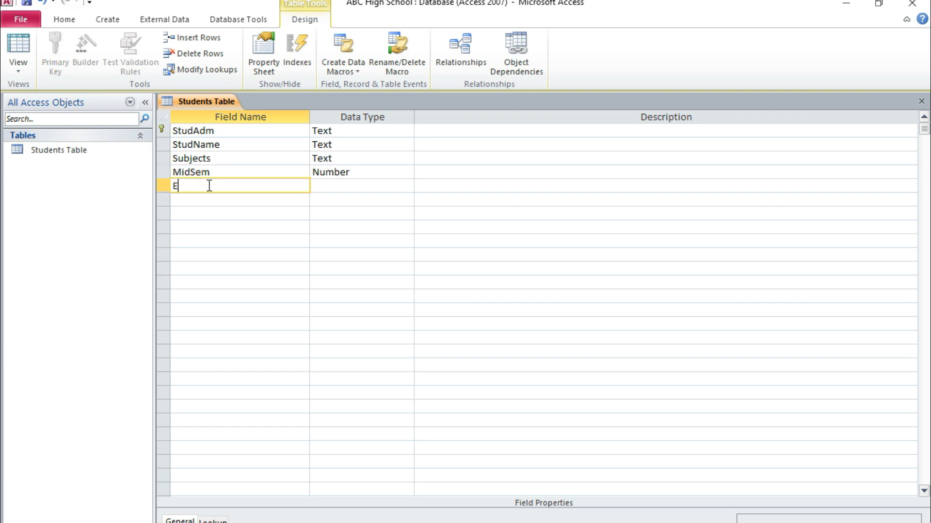
text(ndSem)
click(337, 186)
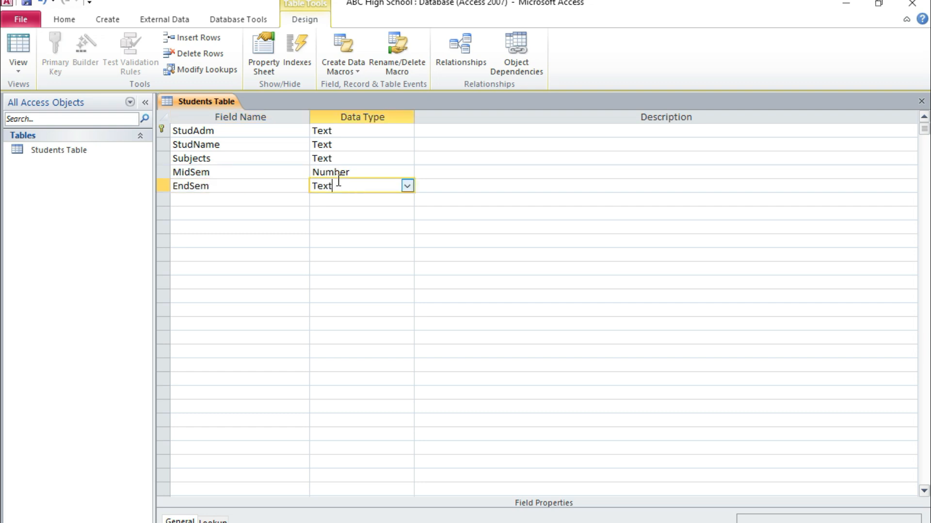
click(406, 187)
click(338, 228)
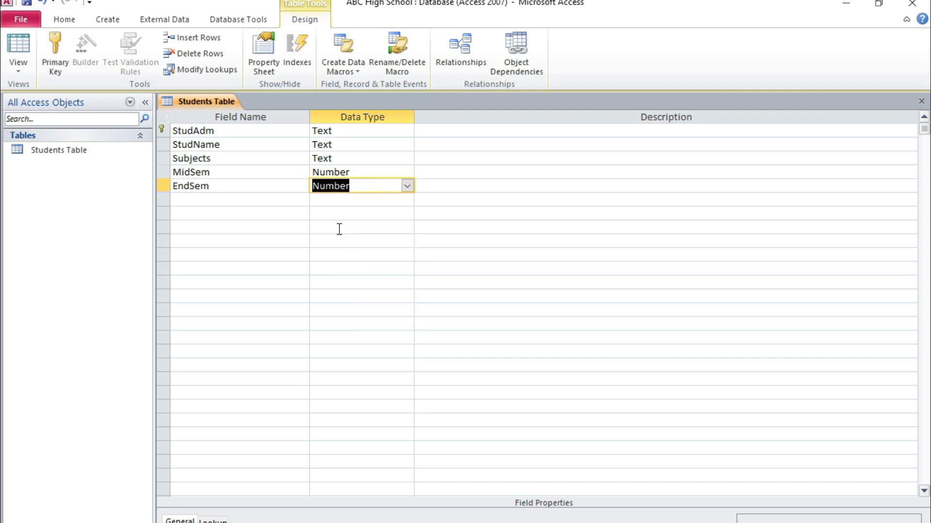
click(230, 168)
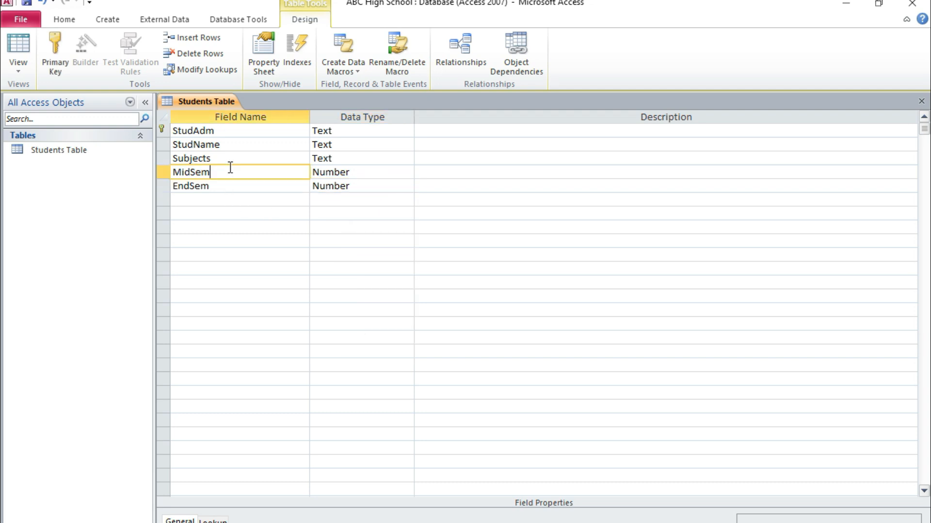
click(224, 188)
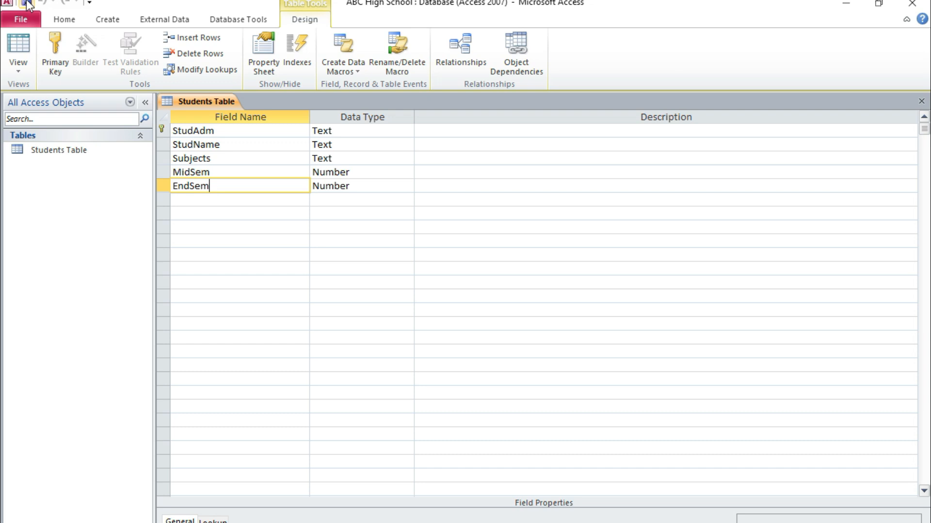
Step: Add a field named Total below EndSem and choose the Calculated data type to open its Expression Builder
click(199, 199)
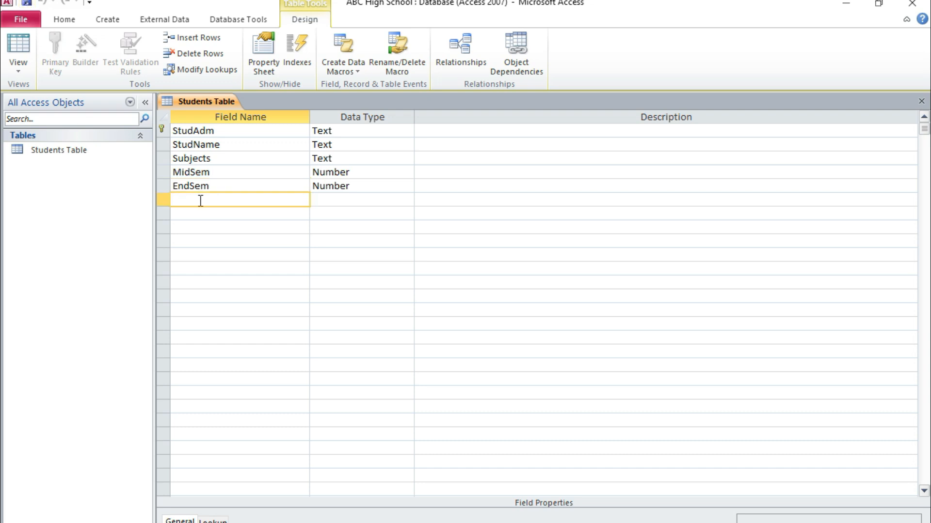
text(Total)
click(369, 201)
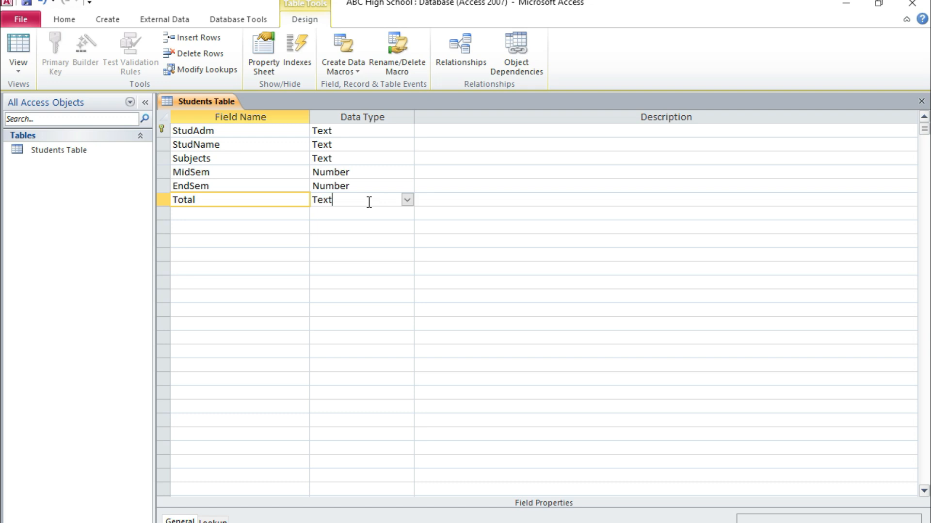
click(406, 202)
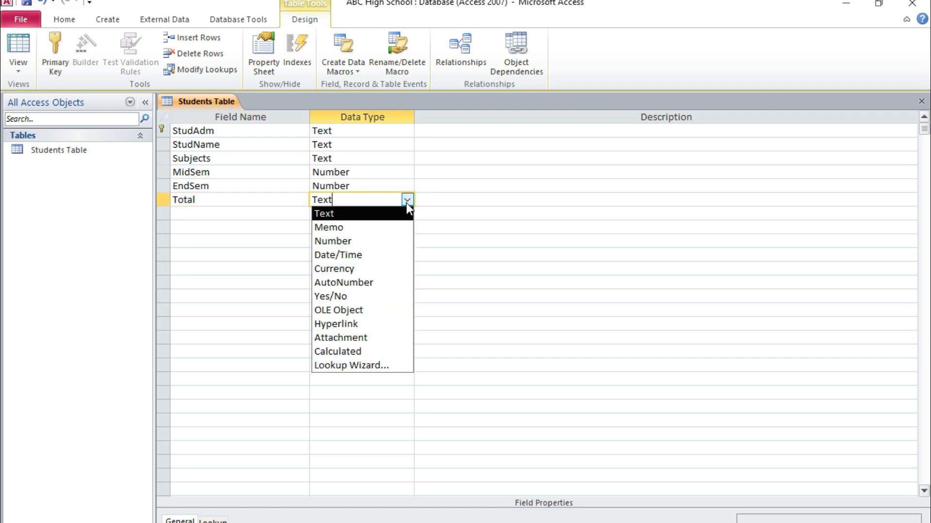
click(351, 349)
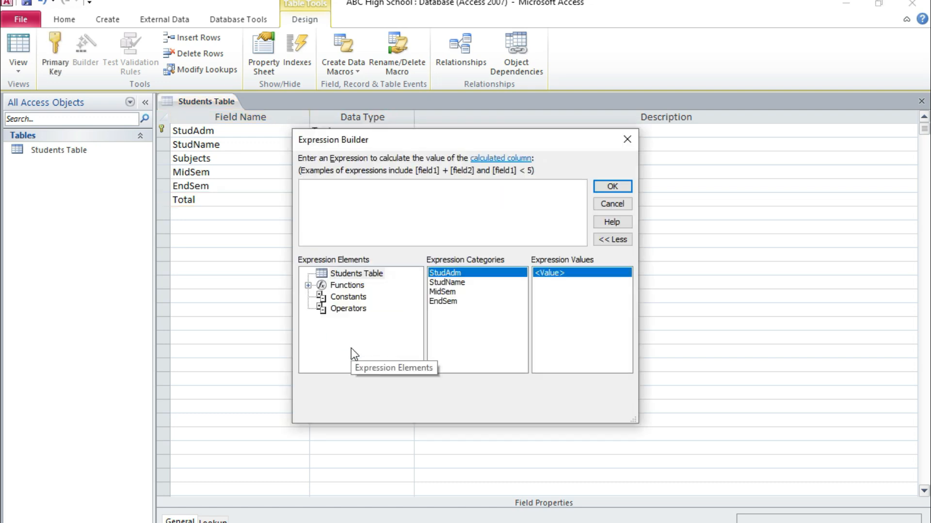
Step: Build the expression [MidSem] + [EndSem] for the Total field and accept it
double_click(443, 292)
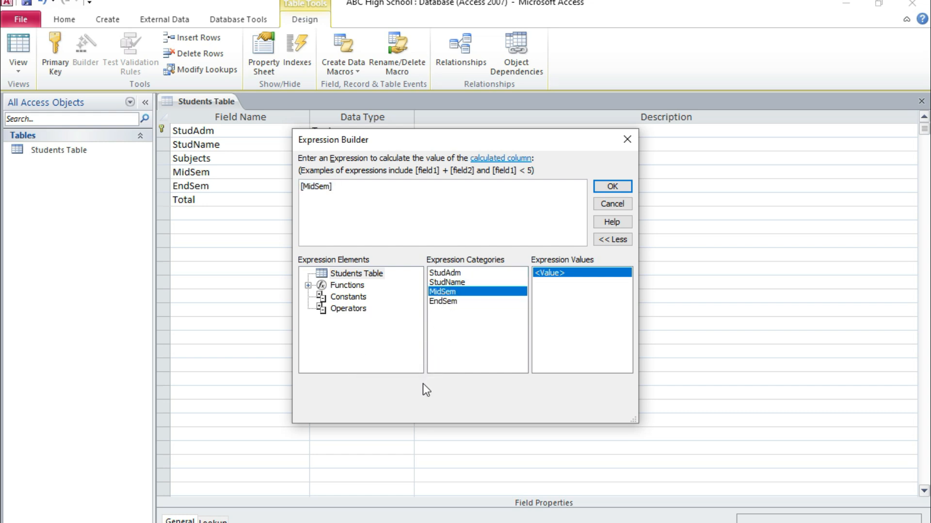
text(+)
double_click(443, 302)
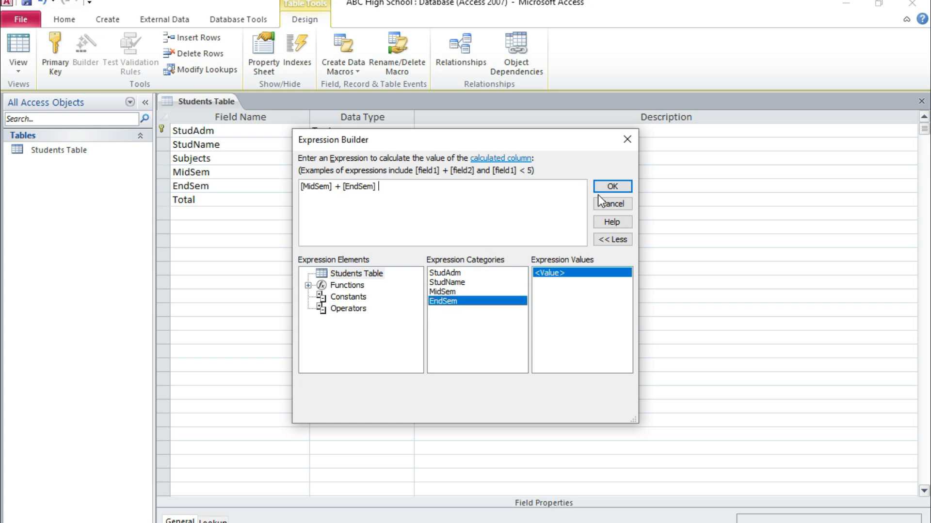
click(613, 187)
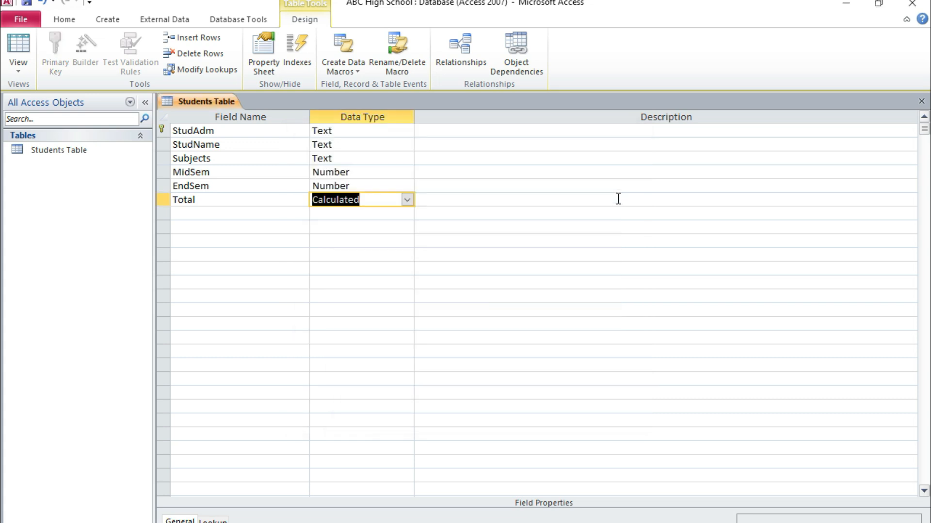
click(370, 202)
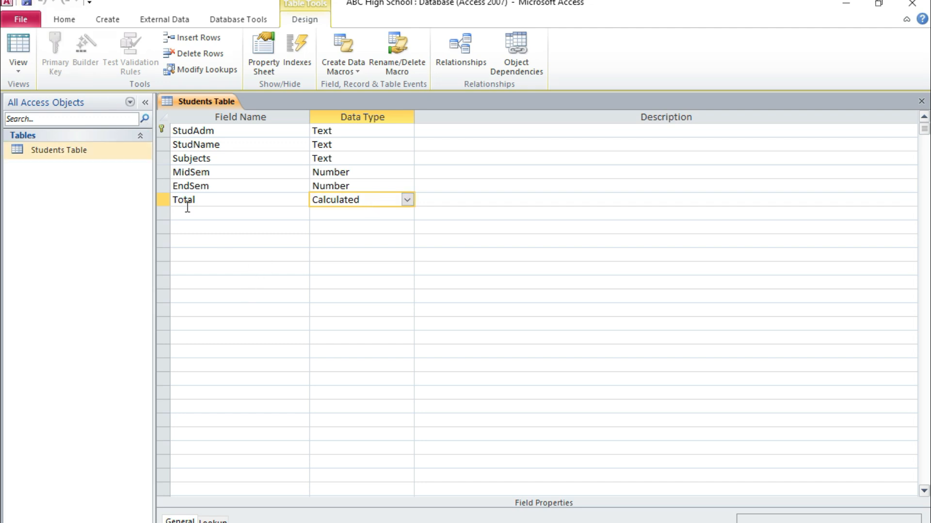
Step: Add a field named Average below Total and choose the Calculated data type to open its Expression Builder
click(190, 218)
text(A)
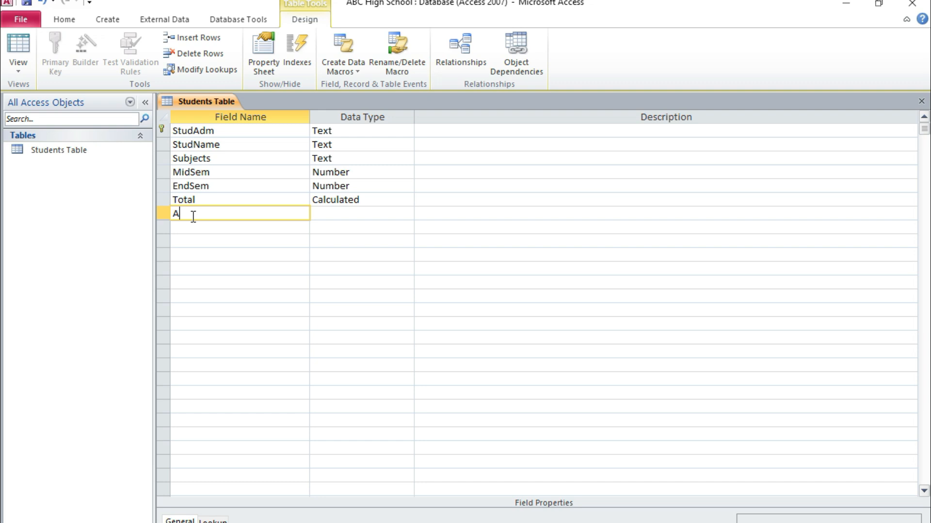
text(verage)
click(370, 219)
click(407, 214)
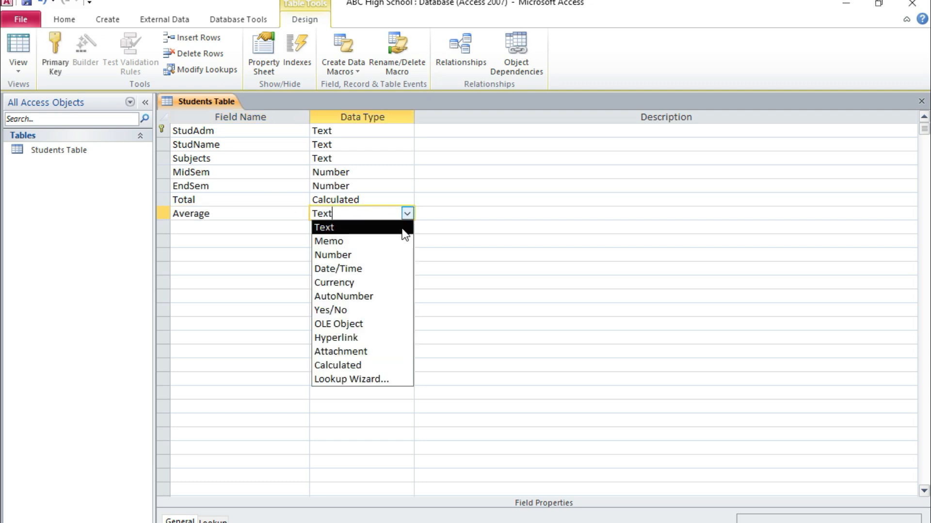
click(357, 365)
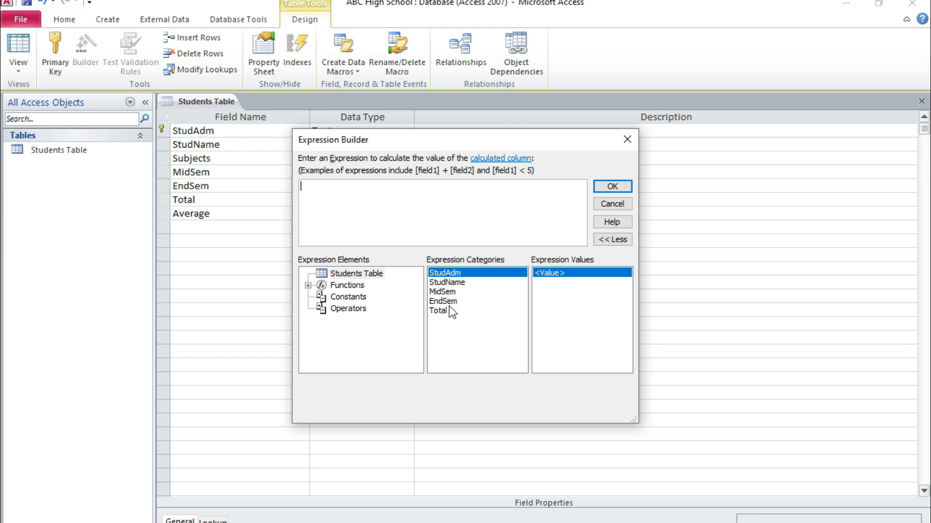
Step: Build the expression ([Total]/1000)*100 for the Average field and accept it
text(()
double_click(439, 311)
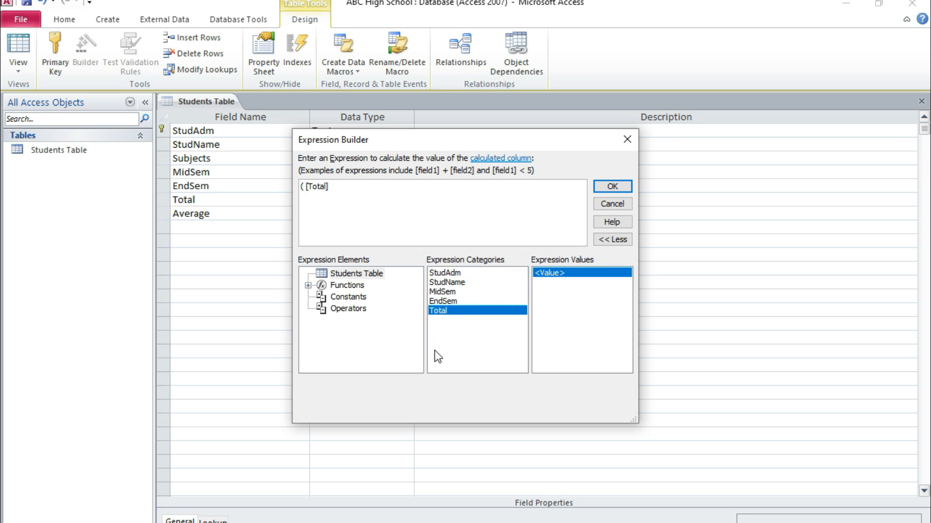
text(/1000)*100)
click(627, 190)
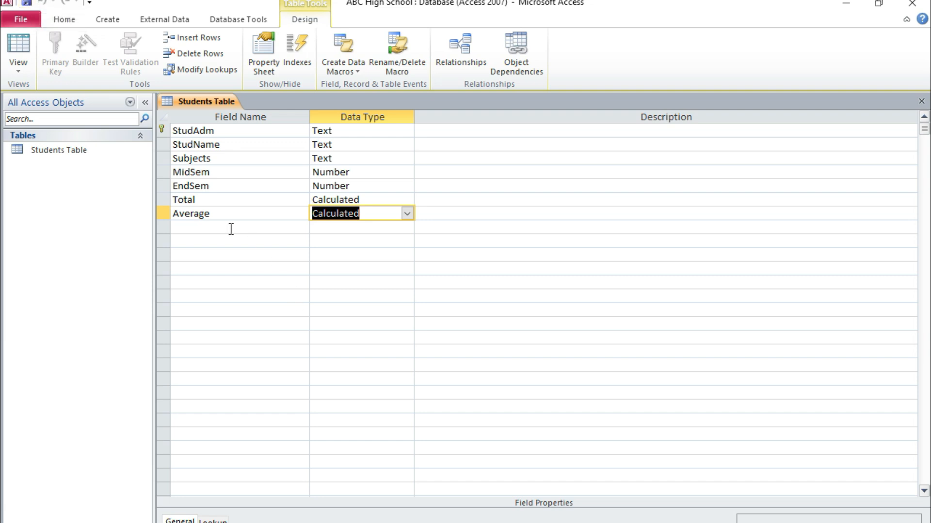
Step: Add a field named StudEmail below Average with the Hyperlink data type
click(231, 229)
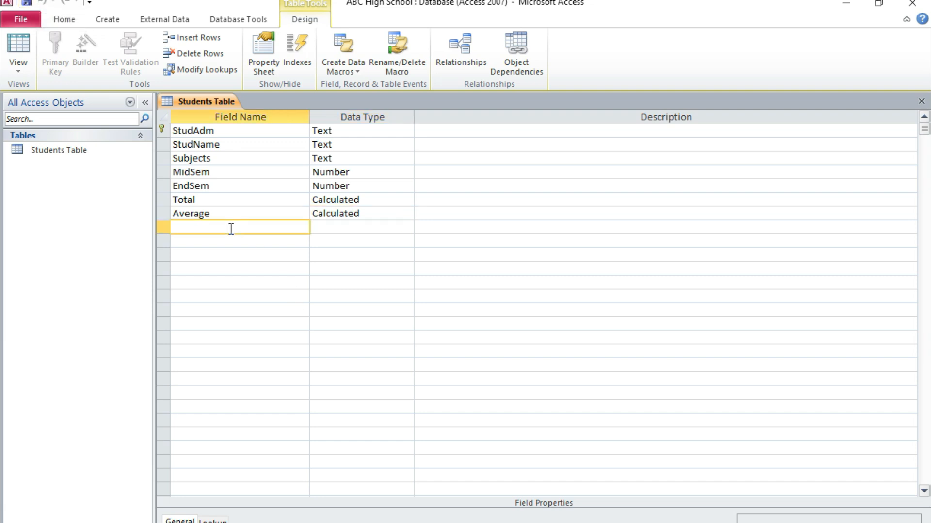
text(StudEmail)
click(320, 223)
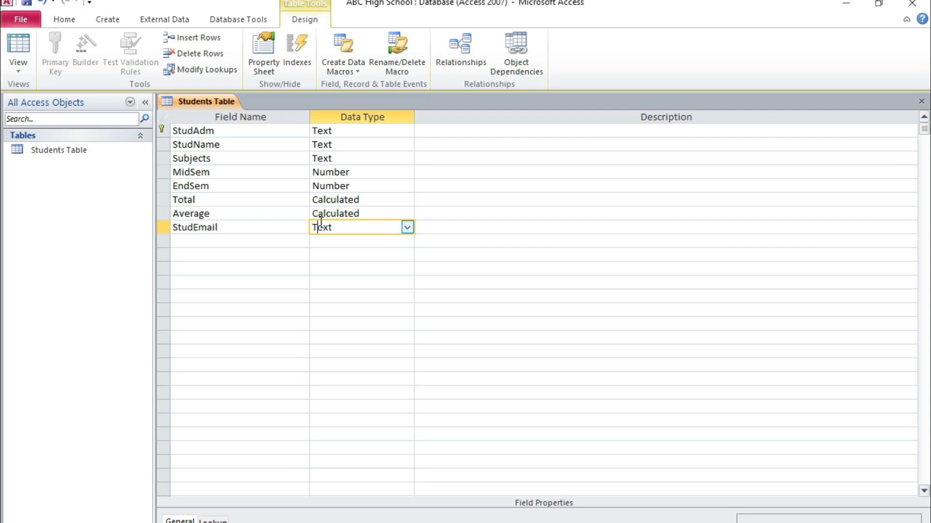
click(407, 228)
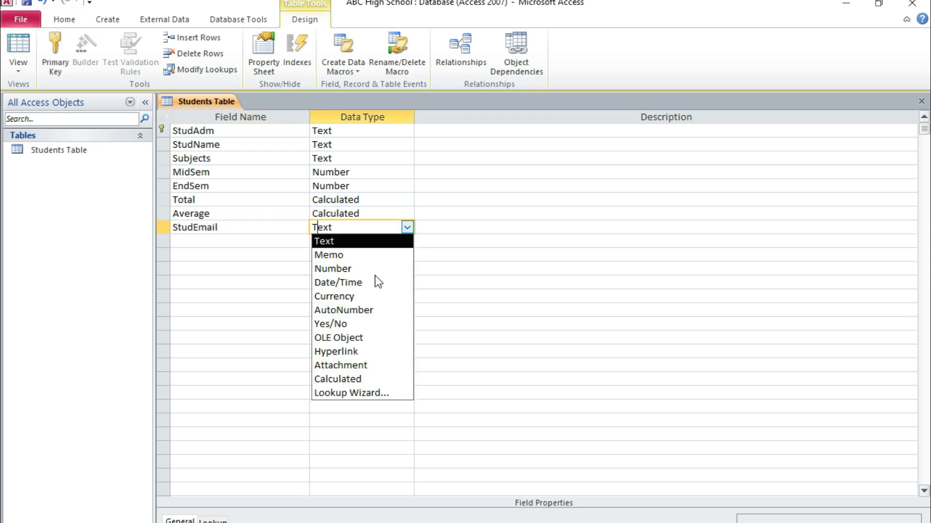
click(353, 354)
Step: Add a field named StudPic below StudEmail with the OLE Object data type
click(221, 238)
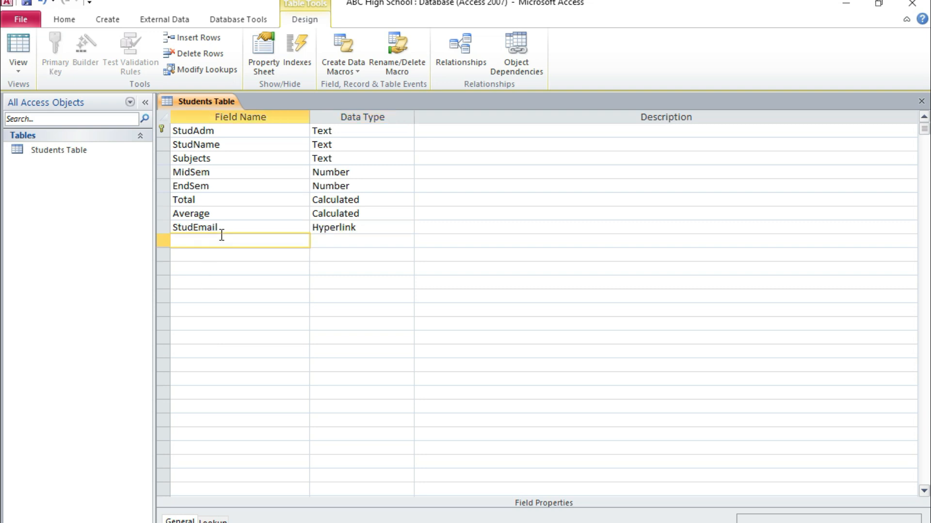
text(StudPic)
click(375, 231)
click(380, 241)
click(406, 241)
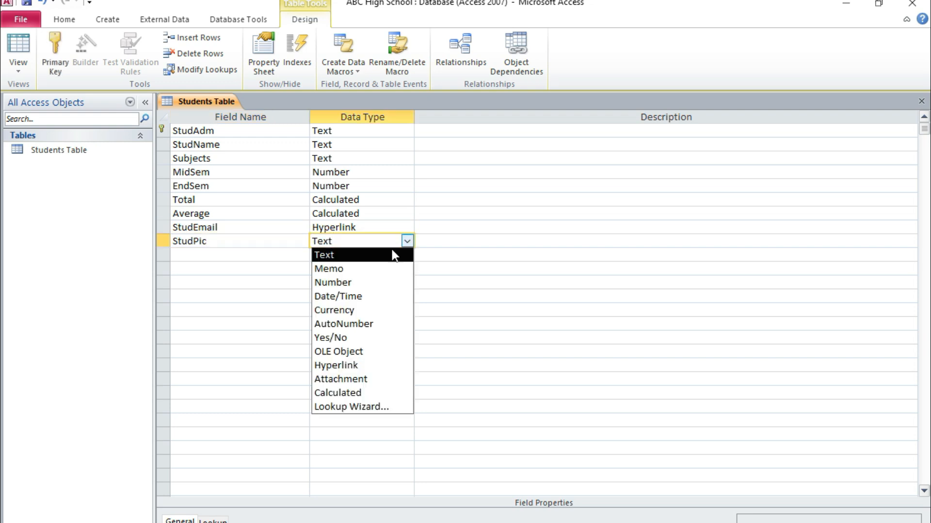
click(360, 350)
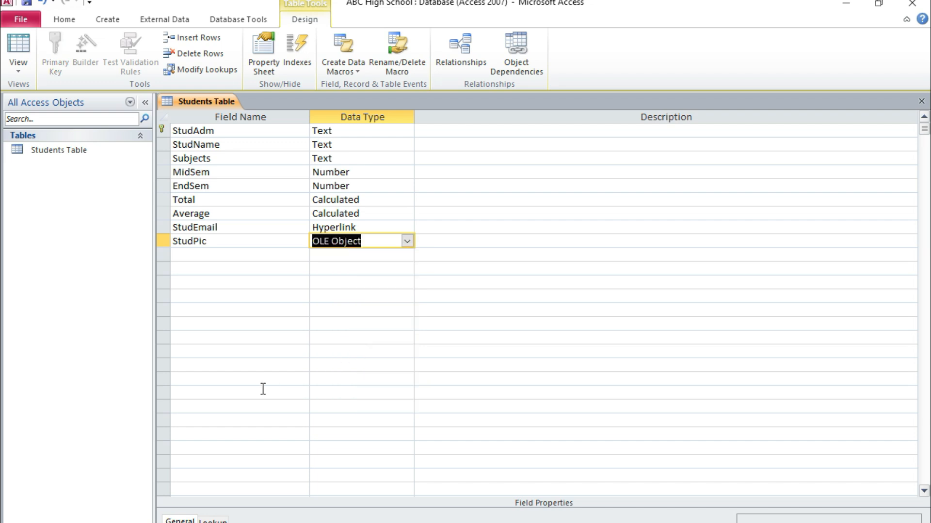
Step: Add a field named StudMarStatus below StudPic with the Yes/No data type
click(230, 257)
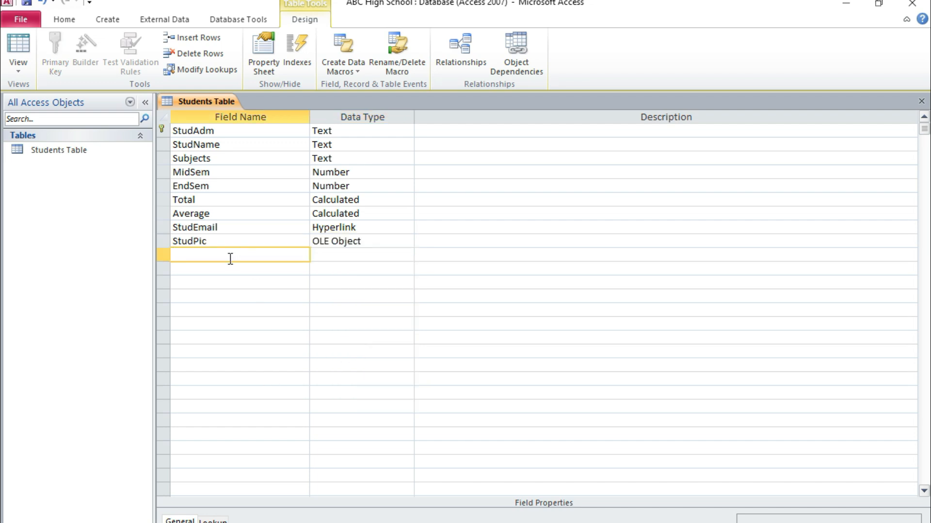
text(StudMarStatus)
click(358, 252)
click(408, 255)
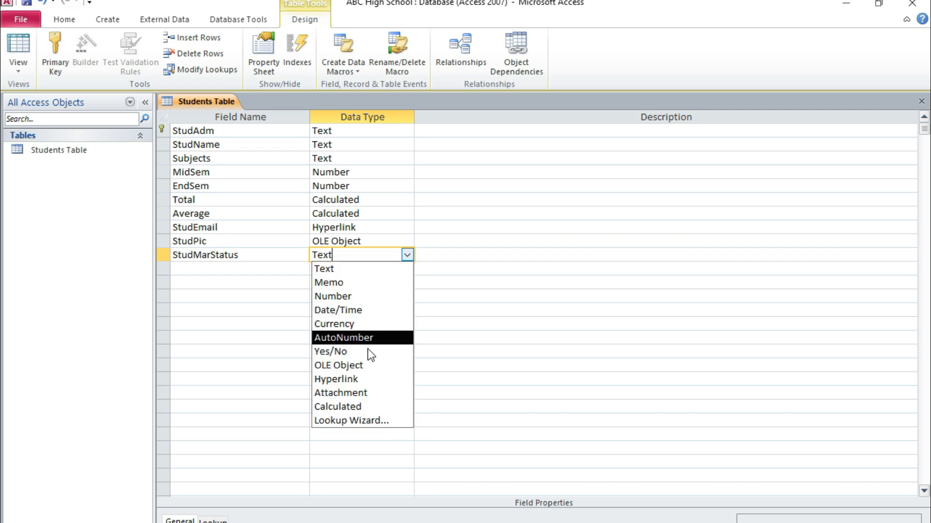
click(353, 351)
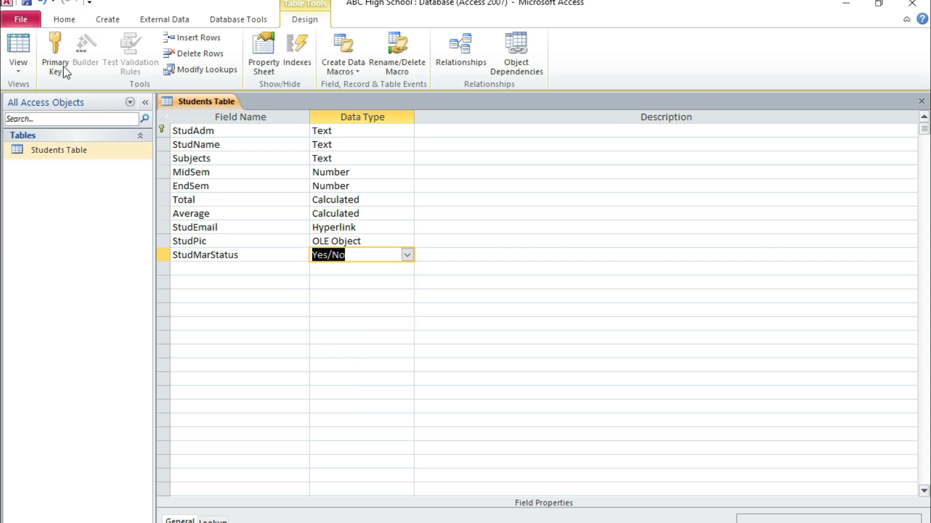
Step: Add a field named StudFees below StudMarStatus with the Currency data type
click(205, 268)
text(StudFees)
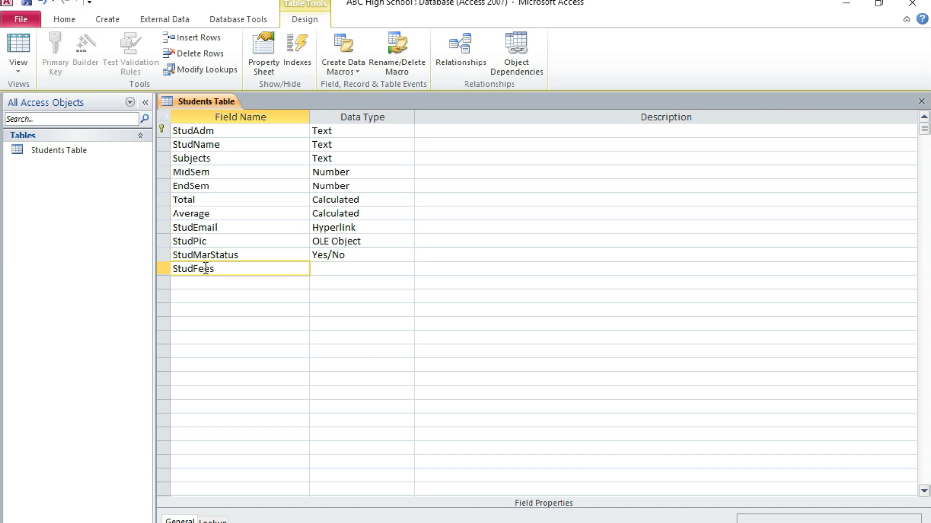
click(351, 269)
click(408, 272)
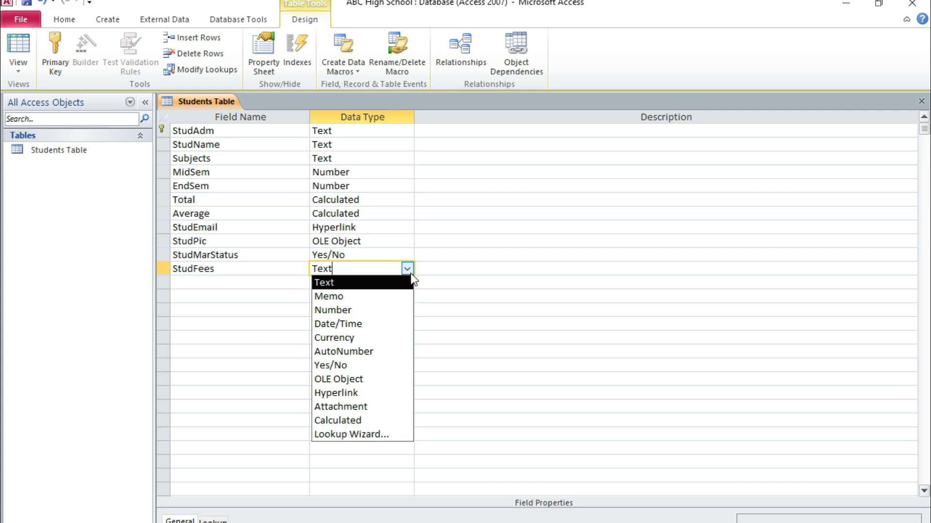
click(350, 338)
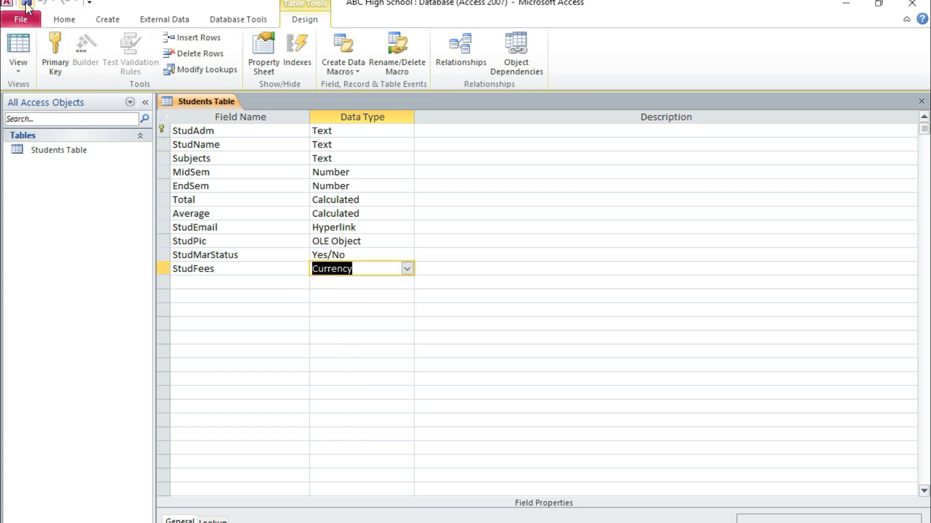
Step: Switch the Students Table to Datasheet View and look across its columns
click(21, 64)
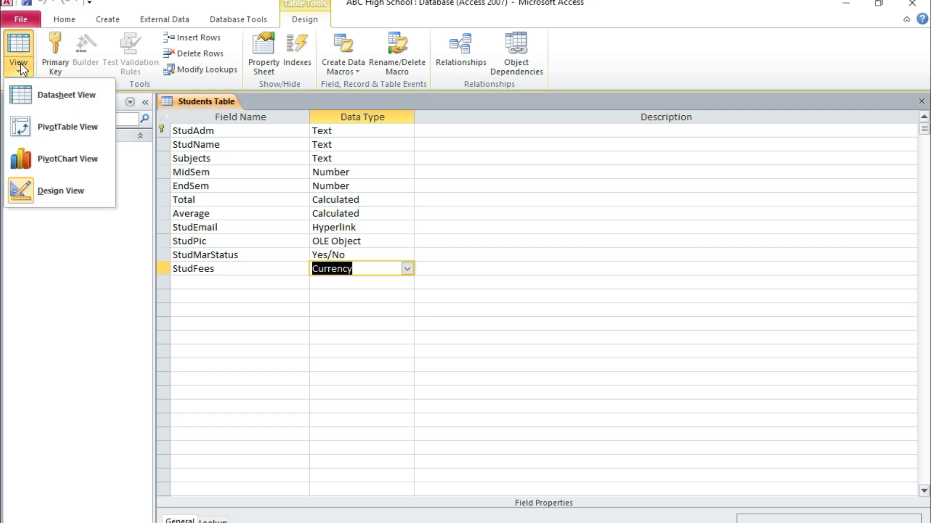
click(85, 100)
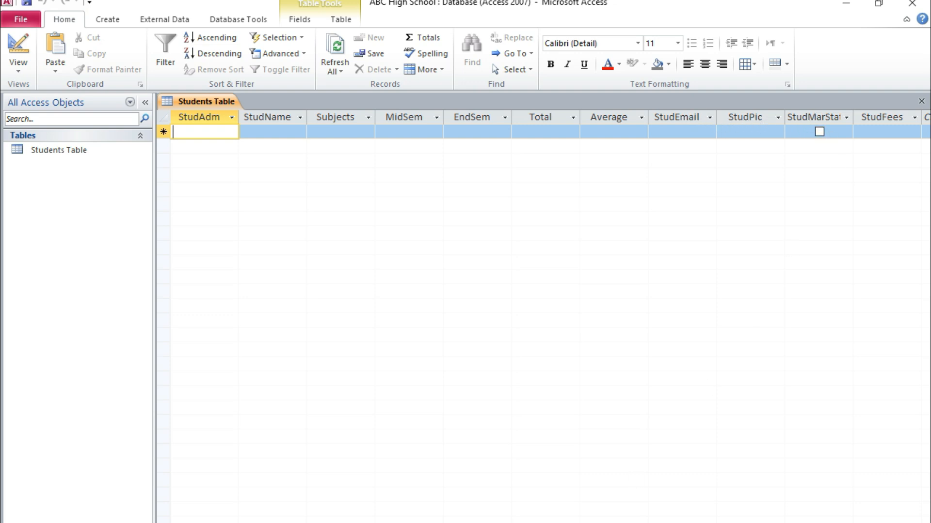
scroll(543, 315, right, 2)
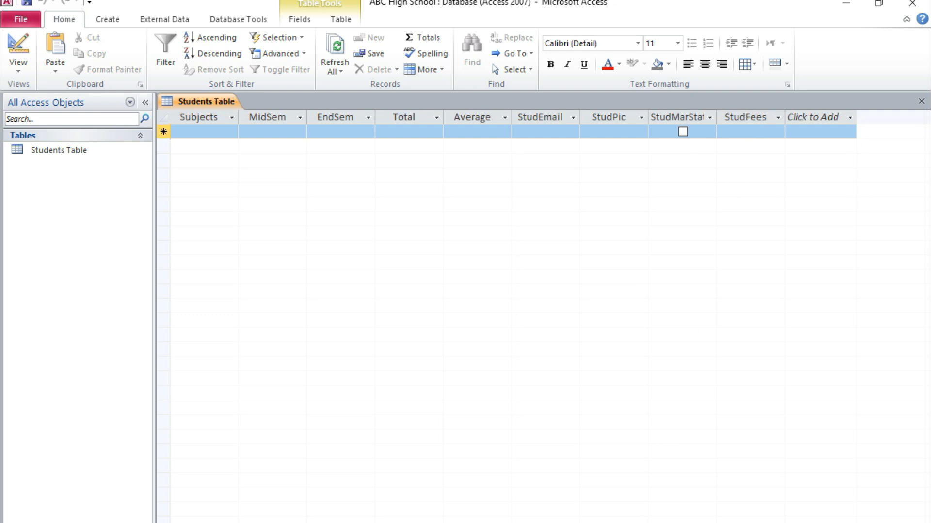
scroll(235, 378, left, 2)
Step: Enter the first student's admission number, ending in 001, in StudAdm and copy all of it except the last digit
click(196, 129)
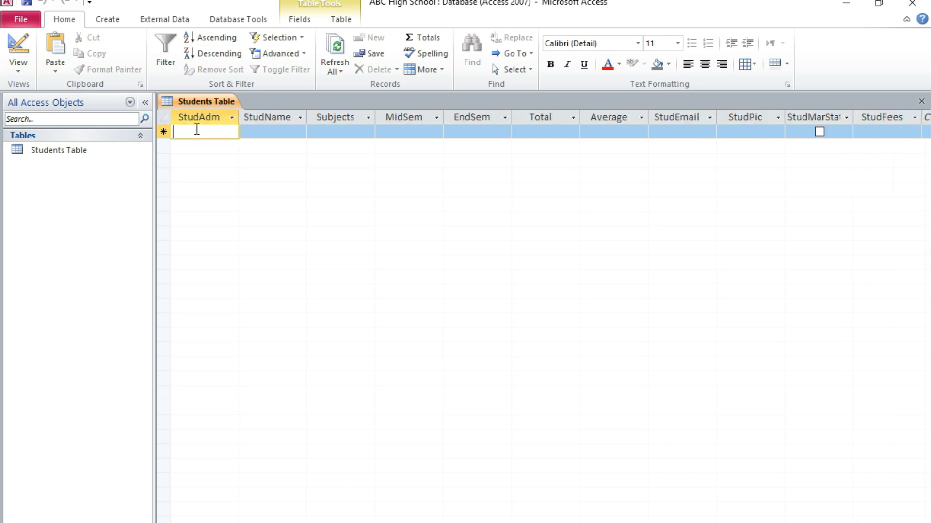
text(ABCHigh)
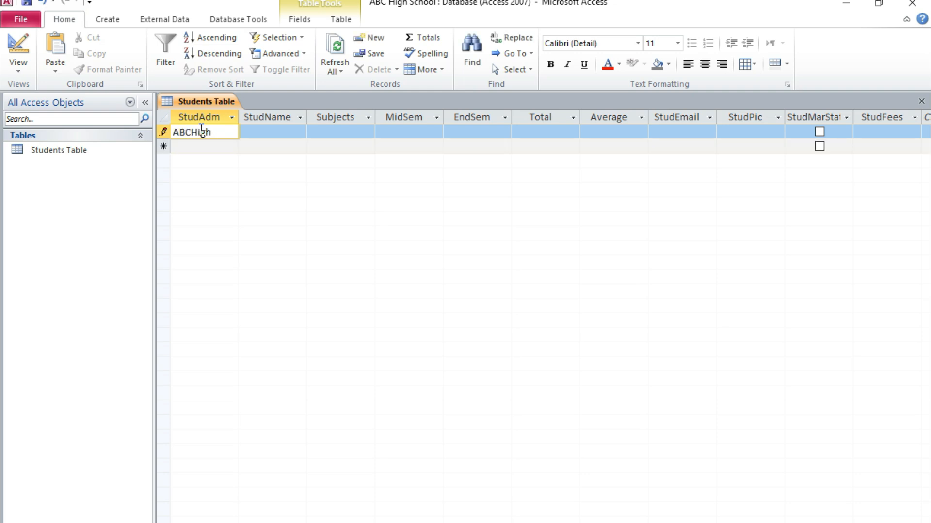
text(001)
drag(224, 131, 145, 136)
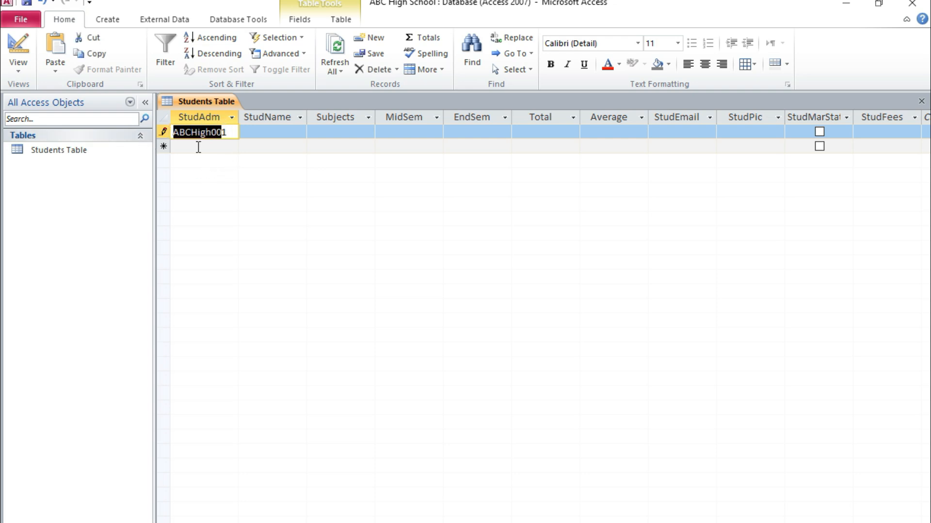
key(ctrl+c)
Step: Fill StudAdm in the second to fourth records with the copied admission number prefix, ending them in 2, 3 and 4
click(198, 147)
key(ctrl+v)
text(2)
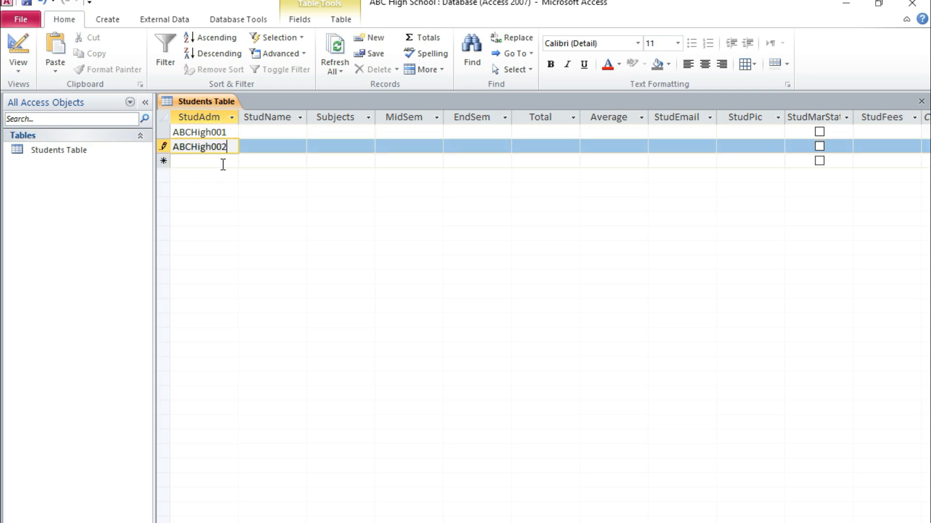
click(217, 161)
key(ctrl+v)
text(3)
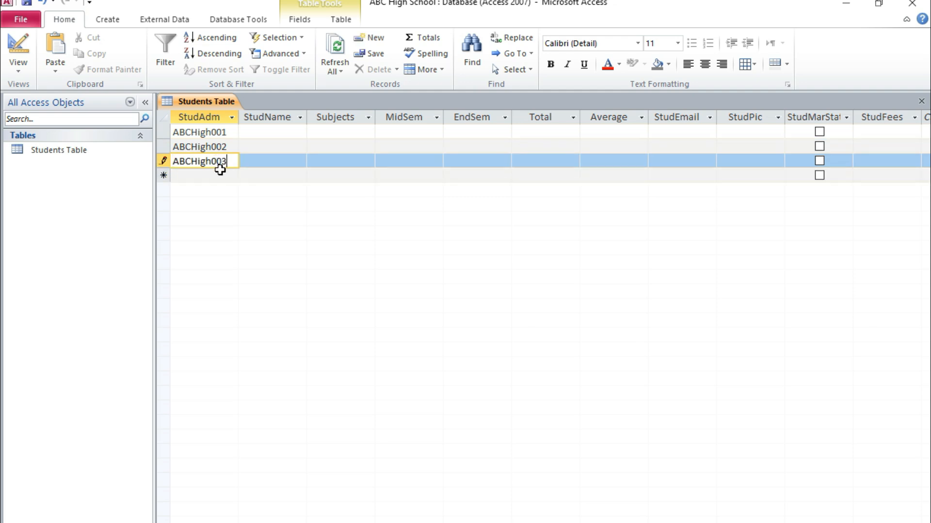
click(221, 175)
key(ctrl+v)
text(4)
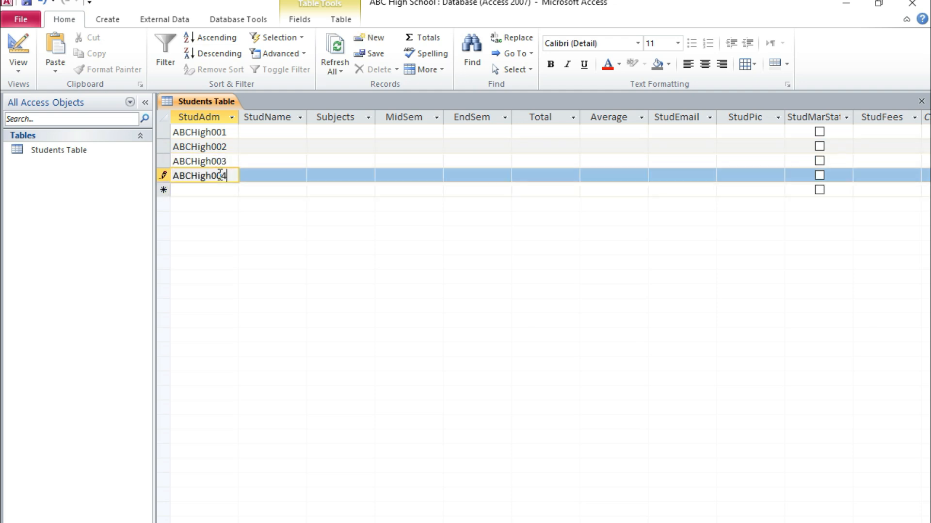
Step: Fill StudAdm in the fifth to eighth records with the copied admission number prefix, ending them in 5, 6, 7 and 8
click(215, 192)
key(ctrl+v)
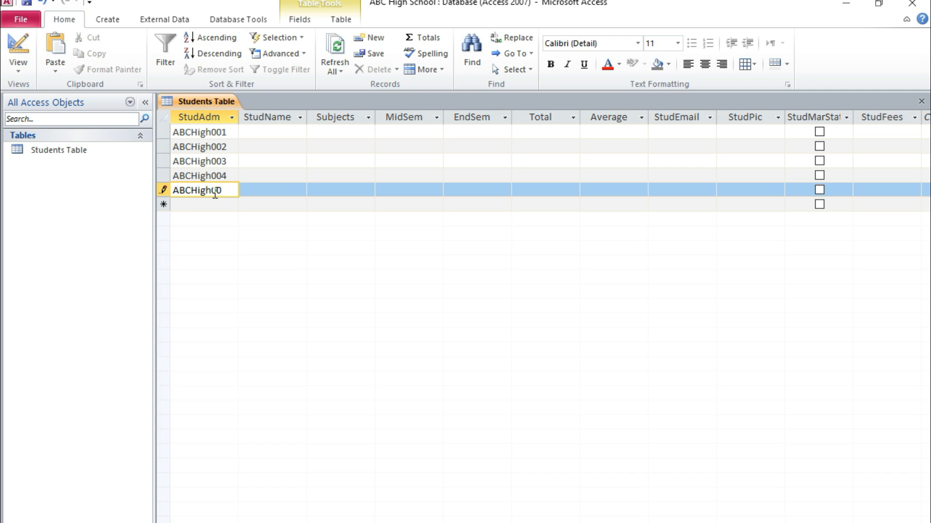
text(5)
click(216, 205)
key(ctrl+v)
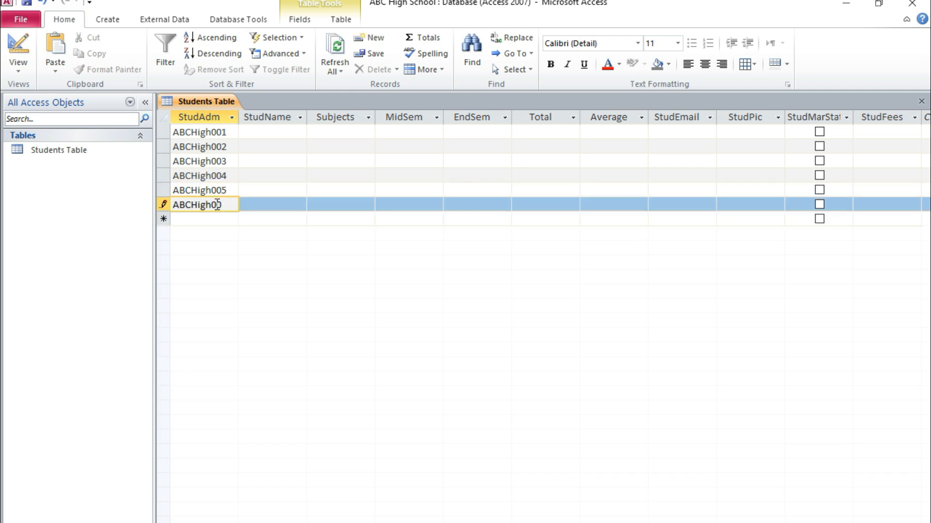
text(6)
click(203, 221)
key(ctrl+v)
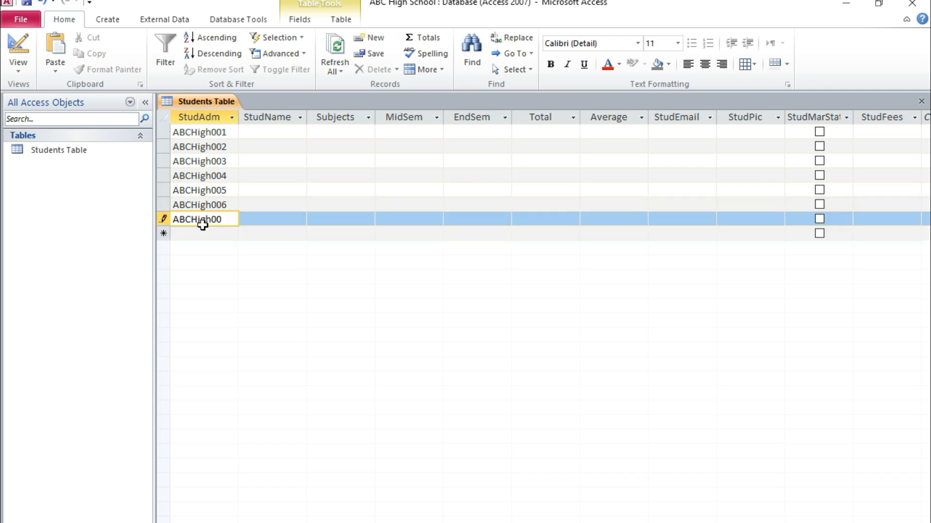
text(7)
click(204, 233)
key(ctrl+v)
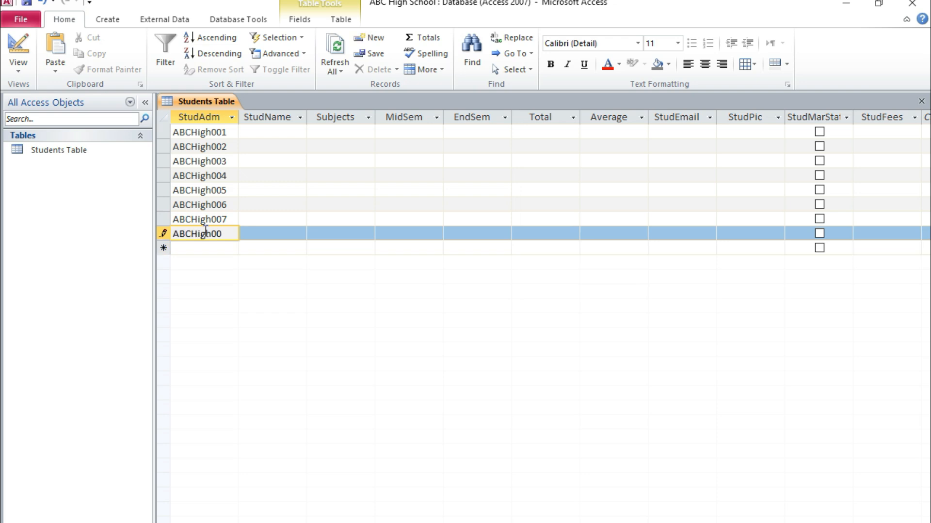
text(8)
click(260, 134)
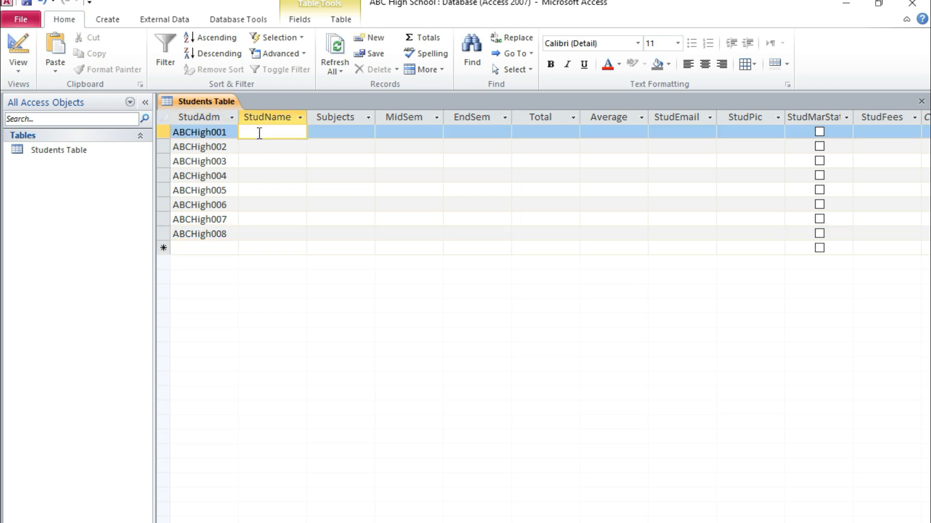
Step: Enter the students' full names in StudName for the first and second records
key(Down)
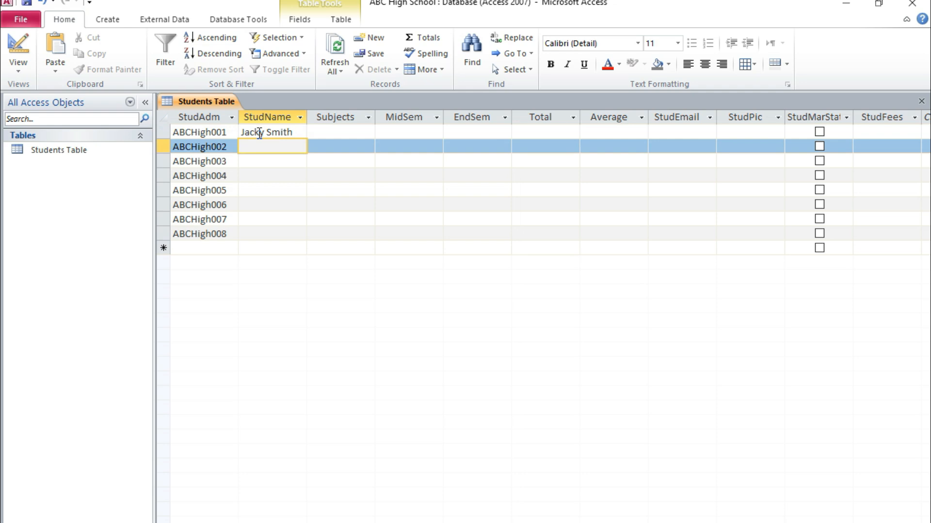
key(Down)
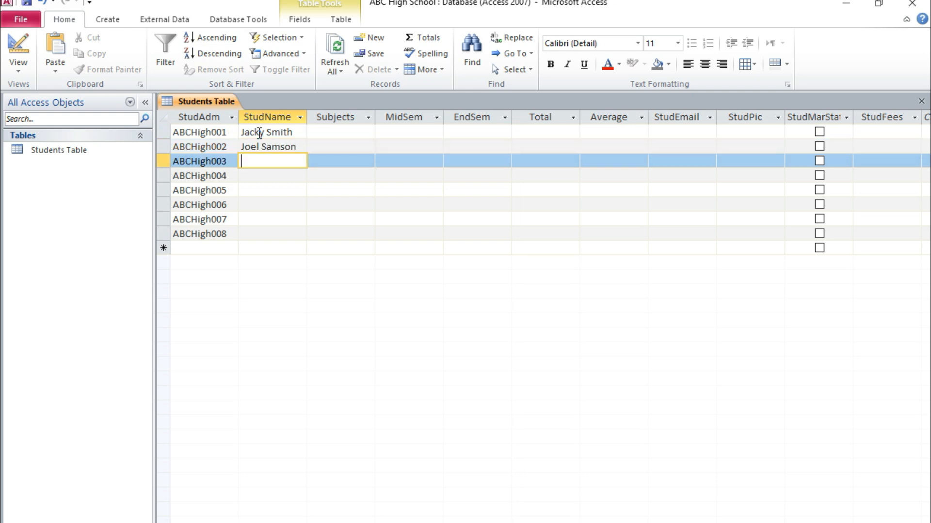
Step: Enter the students' full names in StudName for the third and fourth records
key(Down)
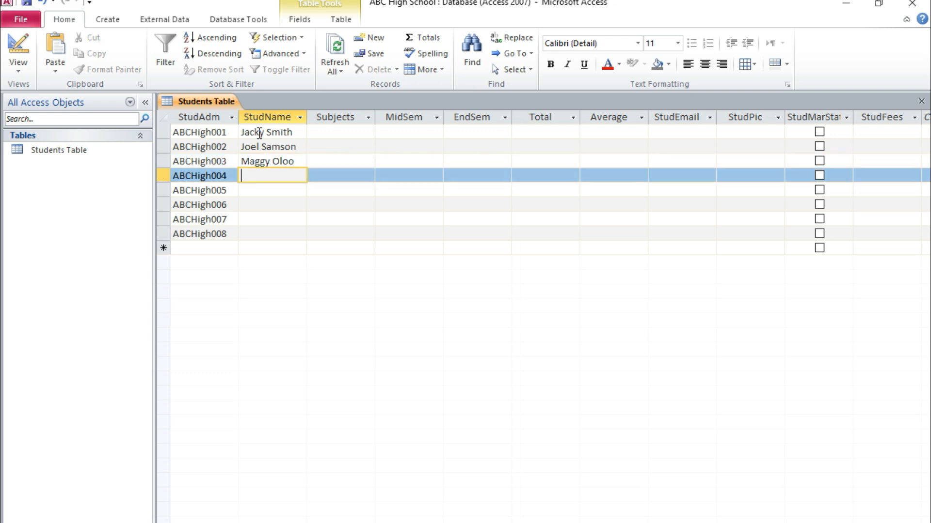
key(Down)
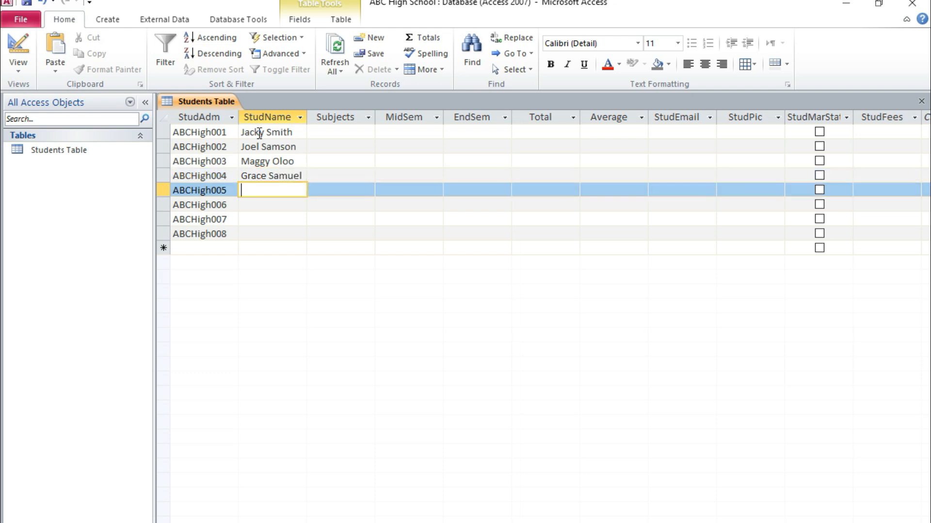
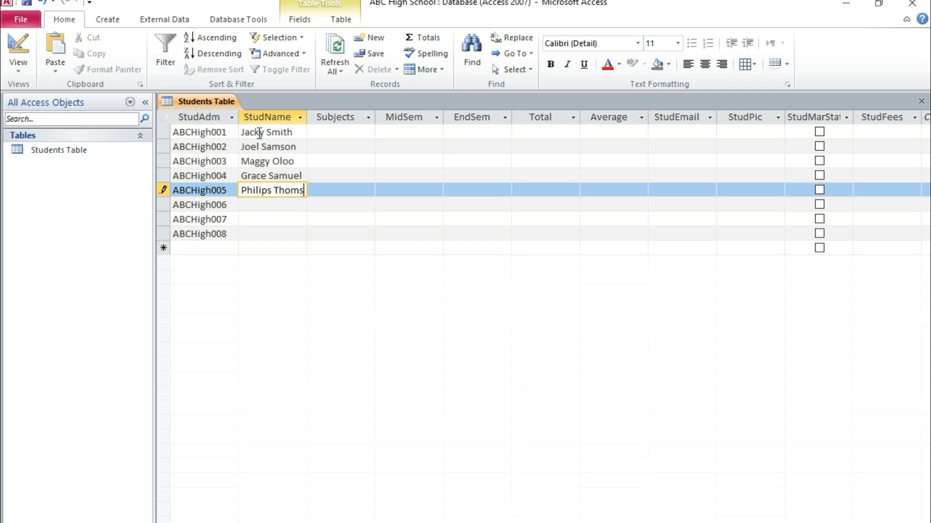
Step: Enter the students' full names in StudName for the fifth and sixth records
key(Down)
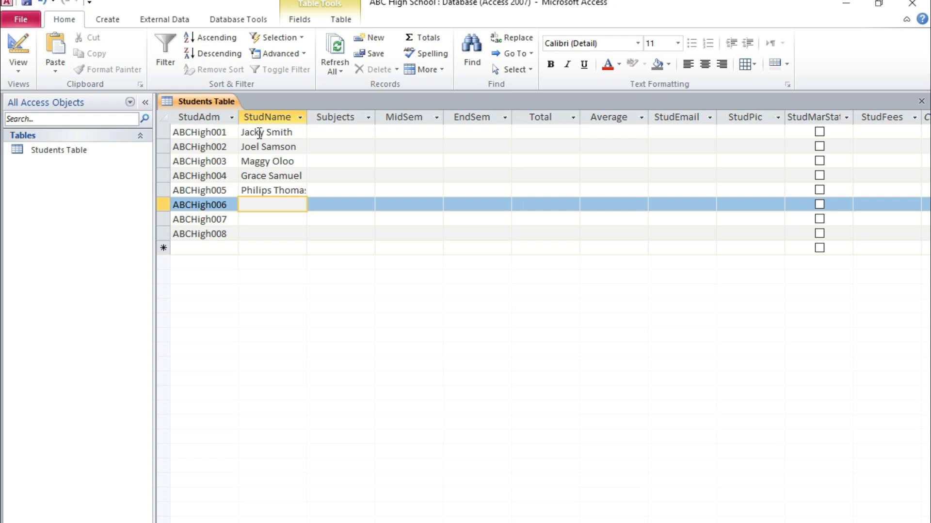
key(Down)
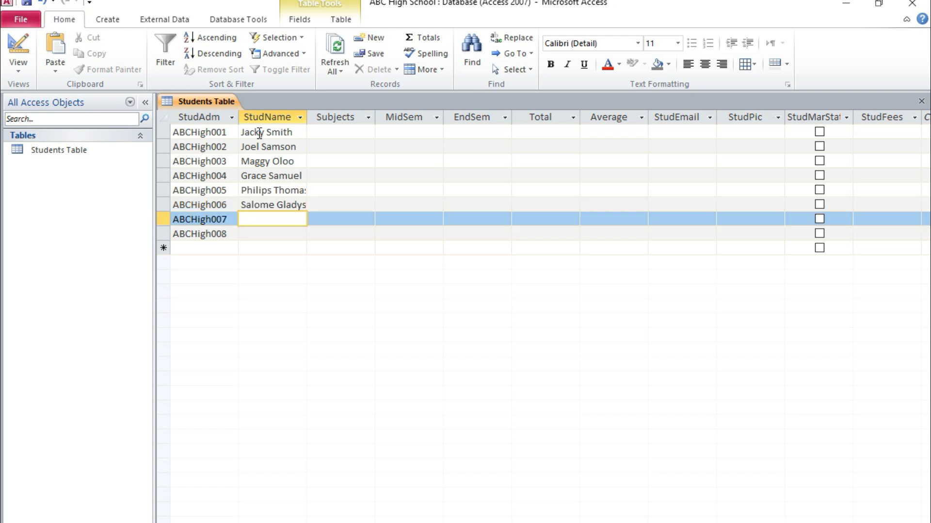
Step: Enter the students' full names in StudName for the seventh and eighth records
key(Down)
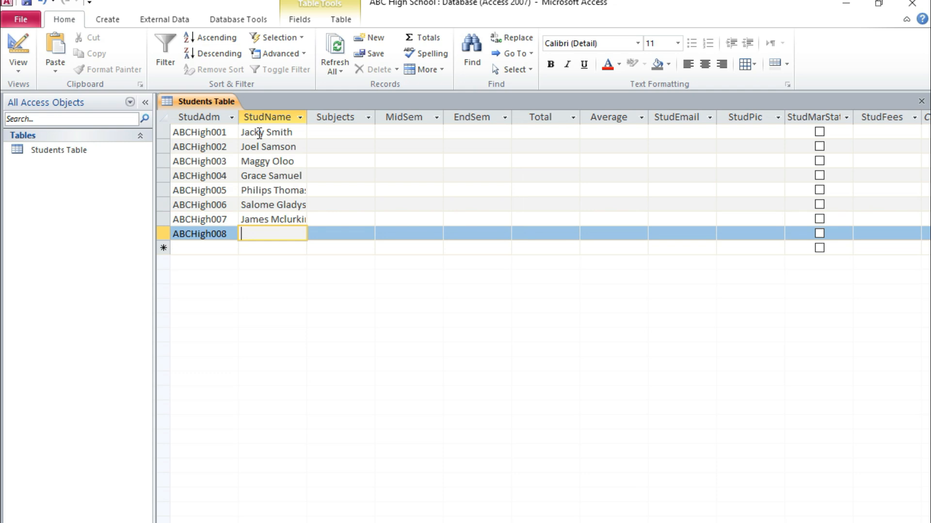
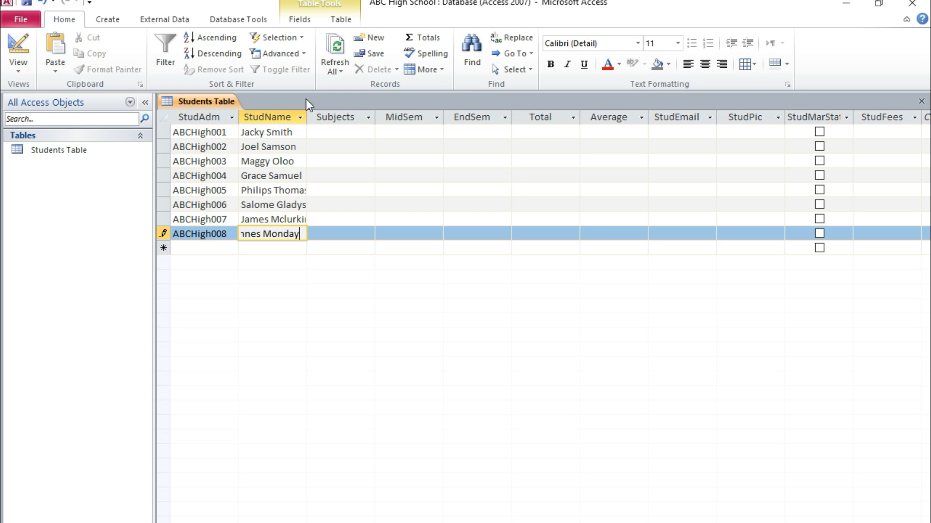
Step: Widen the StudName column to fit the longest name and make the Subjects column wider as well
drag(306, 117, 329, 117)
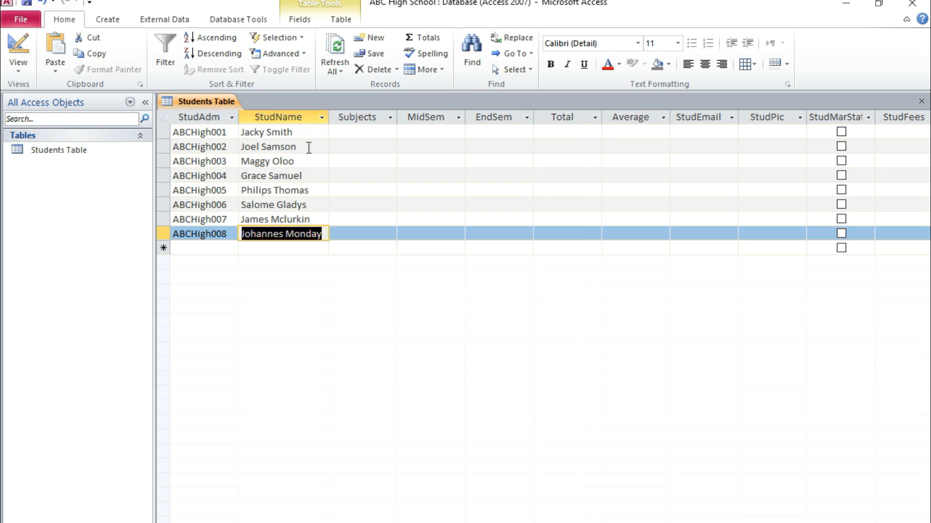
click(292, 132)
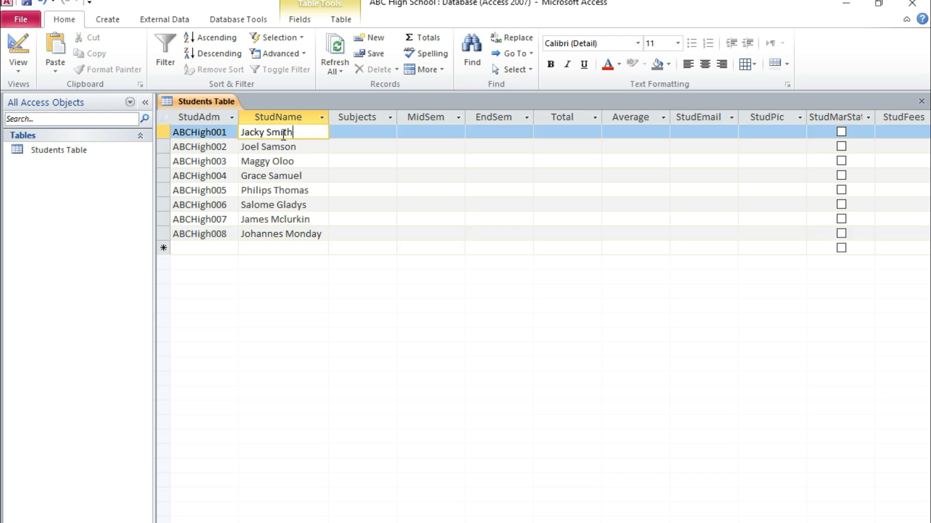
click(356, 136)
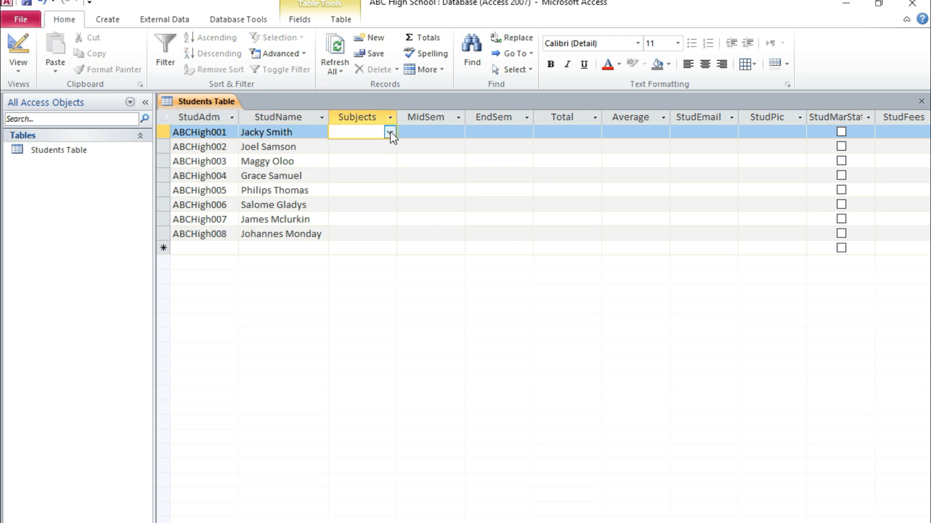
drag(396, 117, 440, 123)
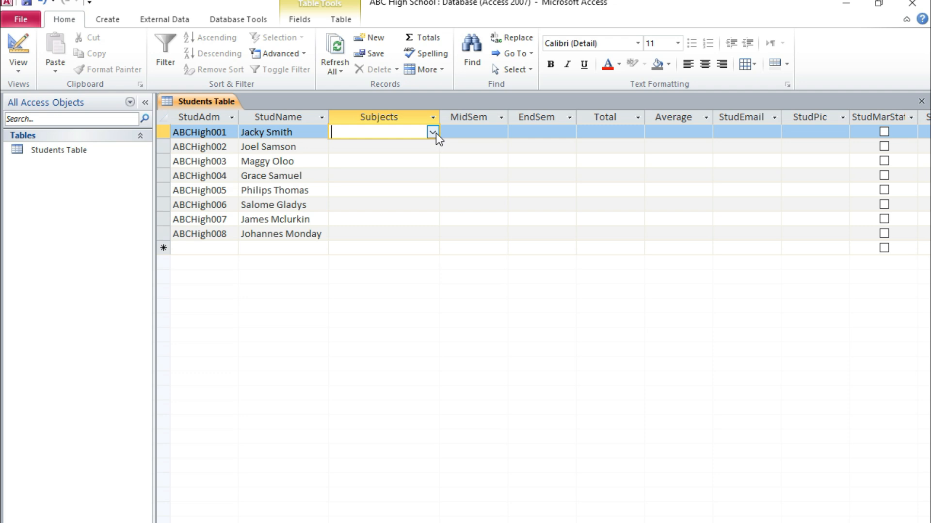
Step: Choose Mathematics, English, Computer Studies, Chemistry and Biology as the first student's Subjects
click(432, 131)
click(341, 148)
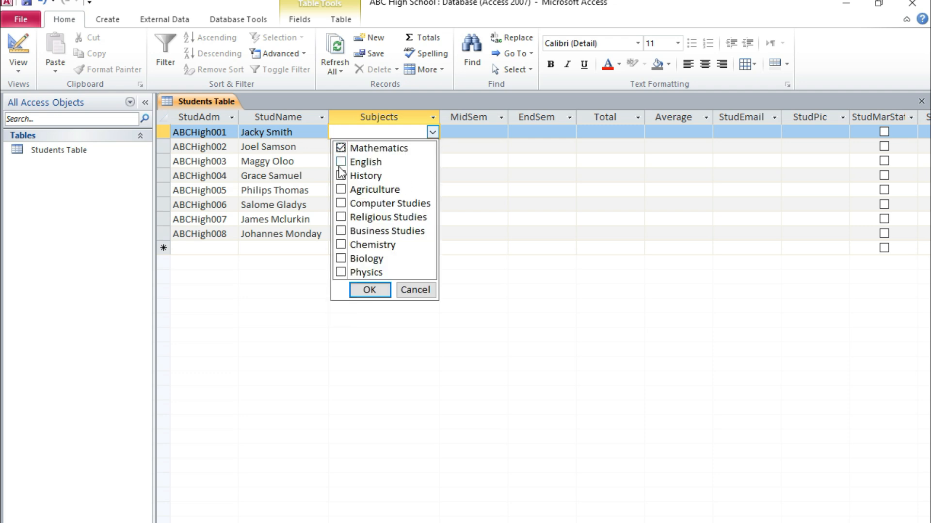
click(341, 162)
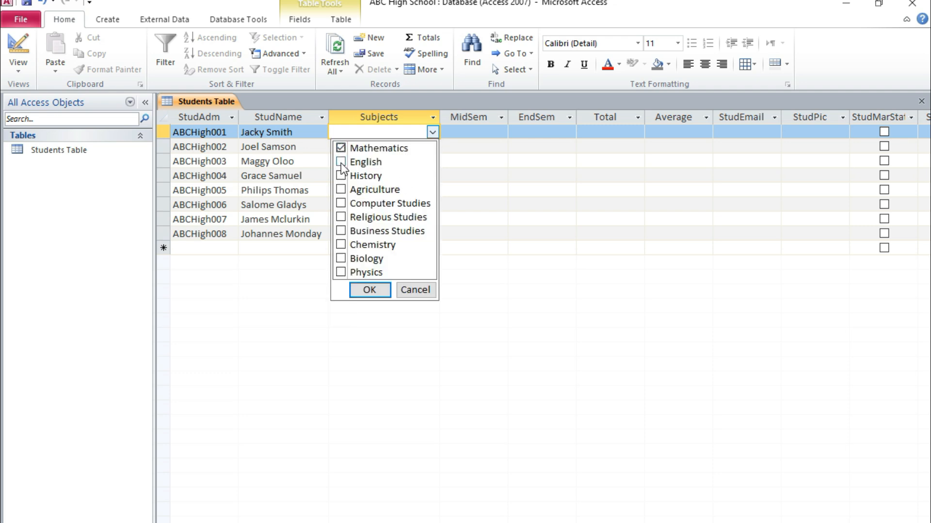
click(341, 244)
click(340, 259)
click(341, 203)
click(369, 290)
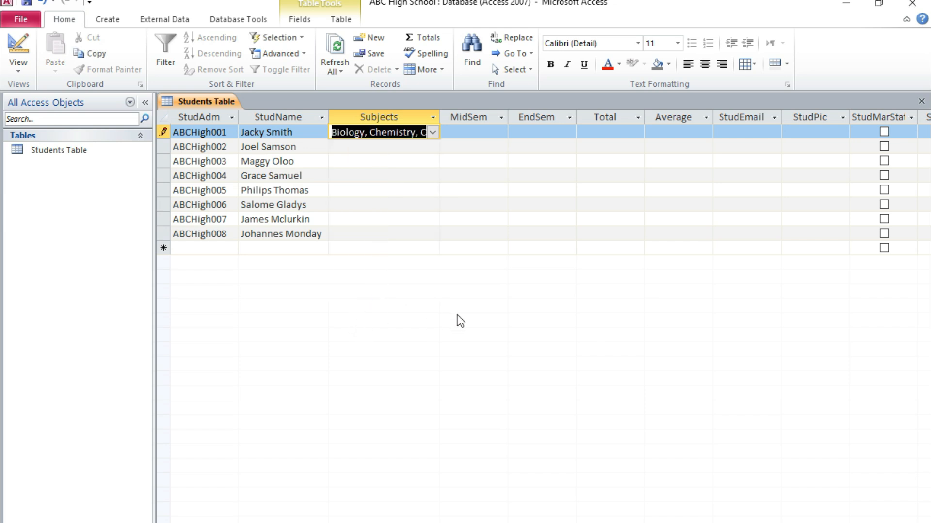
Step: Choose History, Agriculture, Computer Studies, Religious Studies, Business Studies and Physics as the second student's Subjects
click(370, 148)
click(435, 149)
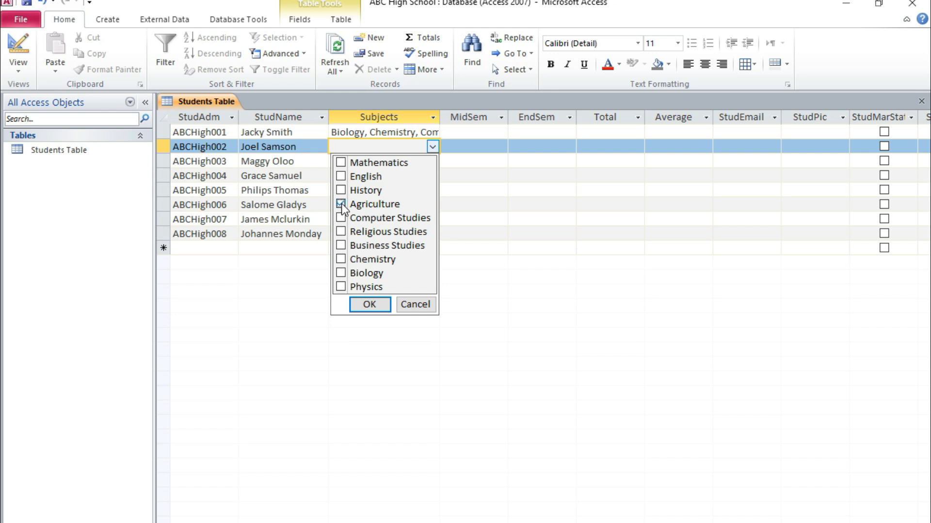
click(341, 218)
click(341, 232)
click(342, 246)
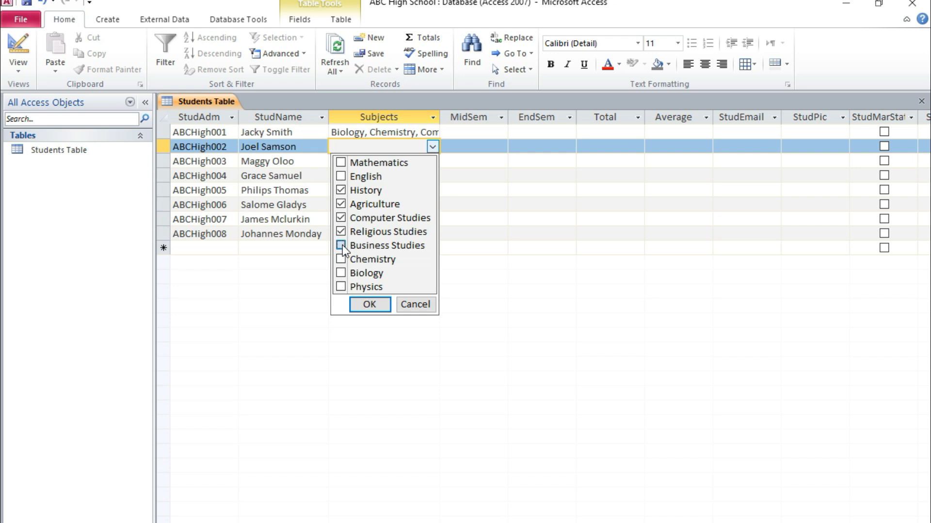
click(341, 286)
click(364, 310)
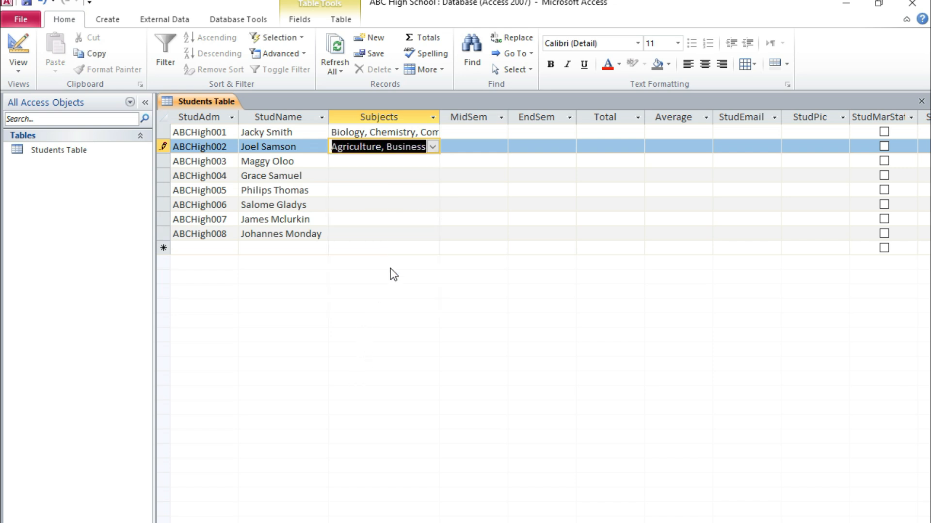
Step: Choose Mathematics, English, Computer Studies and Business Studies as the third student's Subjects
click(390, 162)
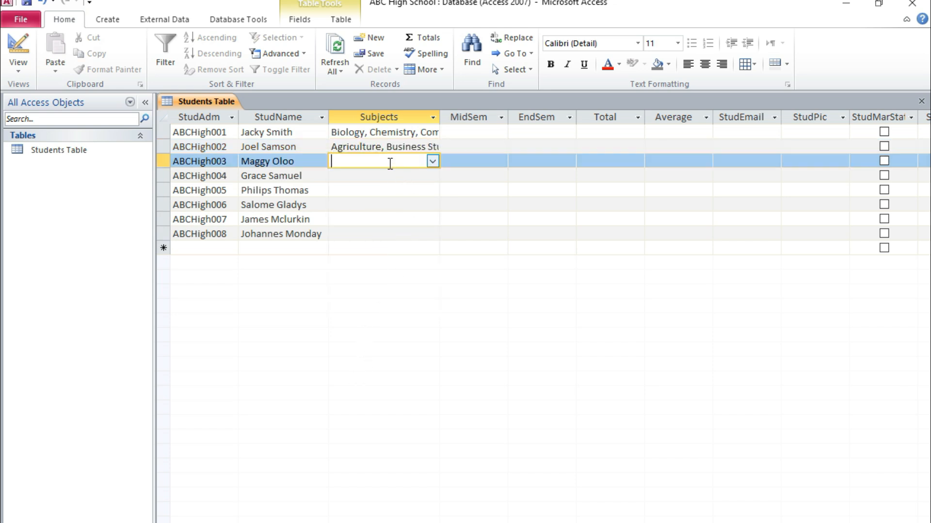
click(432, 161)
click(340, 177)
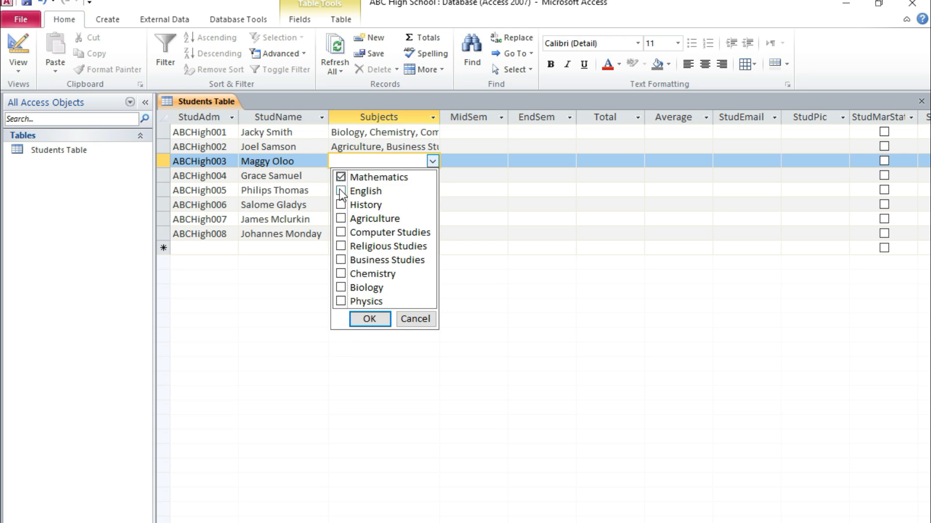
click(341, 192)
click(341, 260)
click(367, 318)
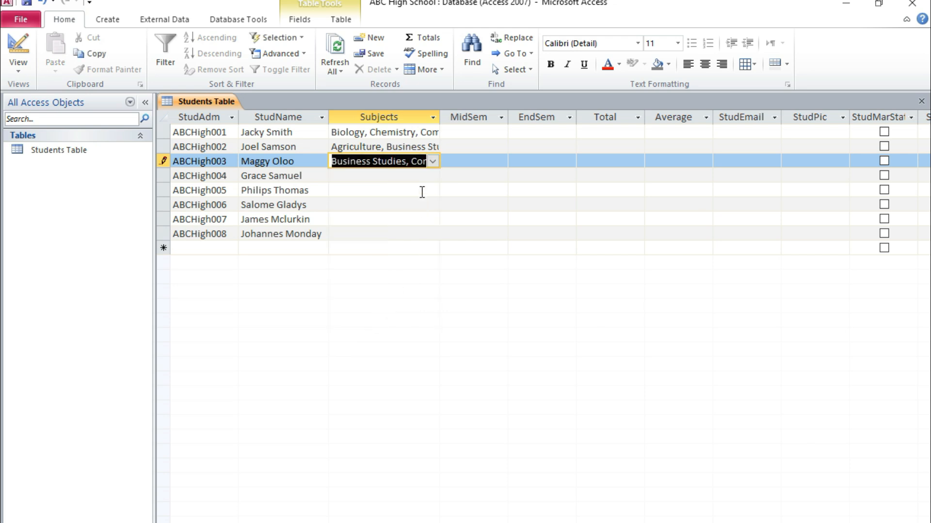
Step: Choose Mathematics, English, History, Agriculture, Business Studies and Physics as the fourth student's Subjects
click(408, 176)
click(432, 175)
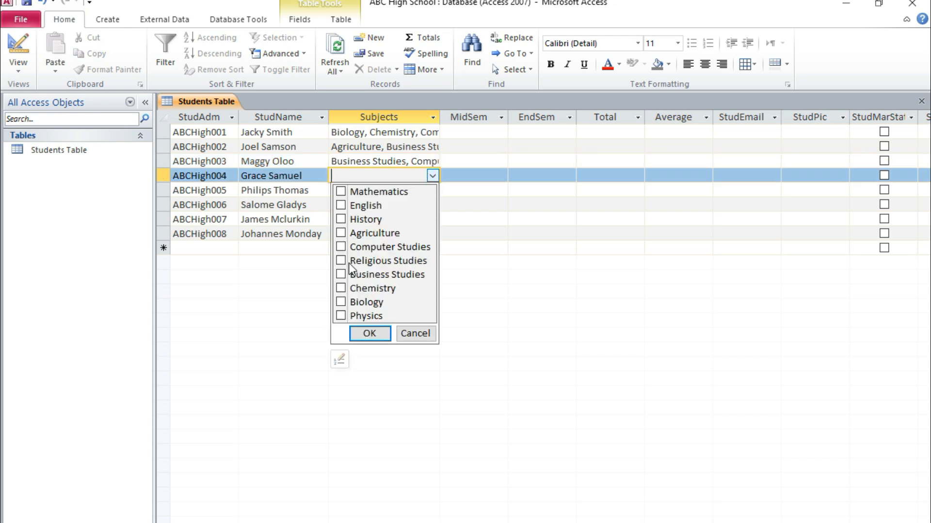
click(341, 192)
click(341, 205)
click(340, 220)
click(342, 234)
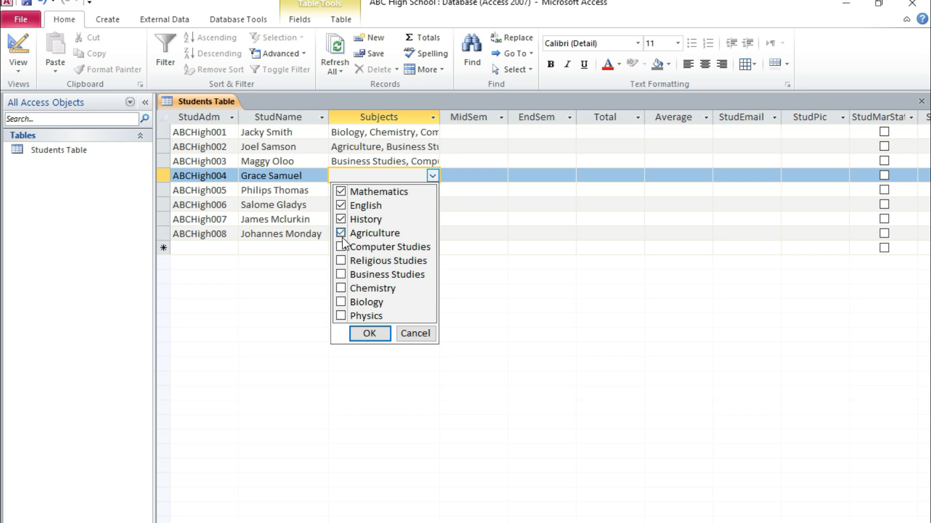
click(341, 275)
click(341, 316)
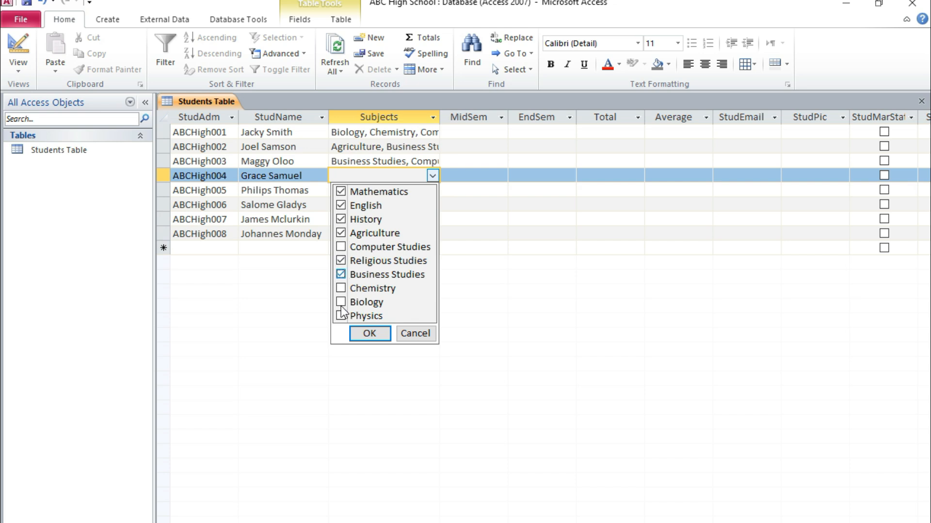
click(368, 331)
Step: Choose Mathematics, Computer Studies, Chemistry, Biology and Physics as the fifth student's Subjects
click(377, 191)
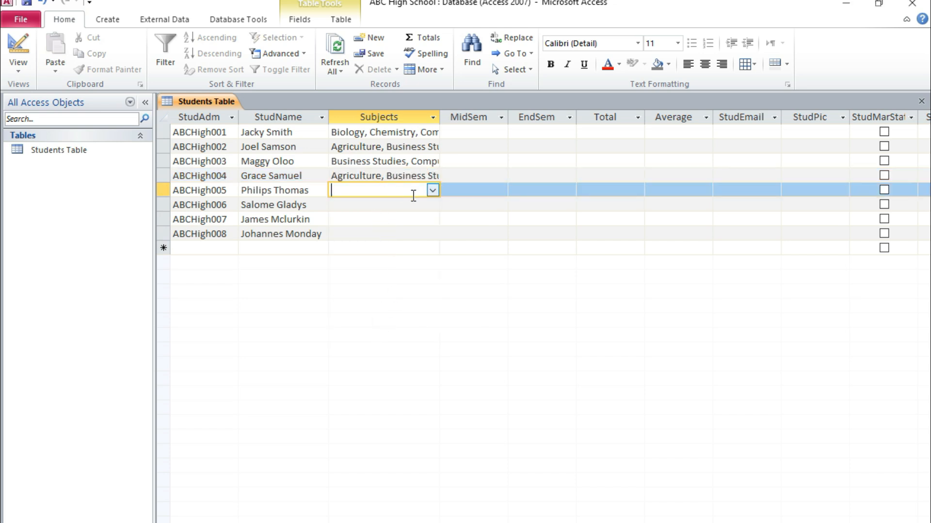
click(433, 190)
click(340, 330)
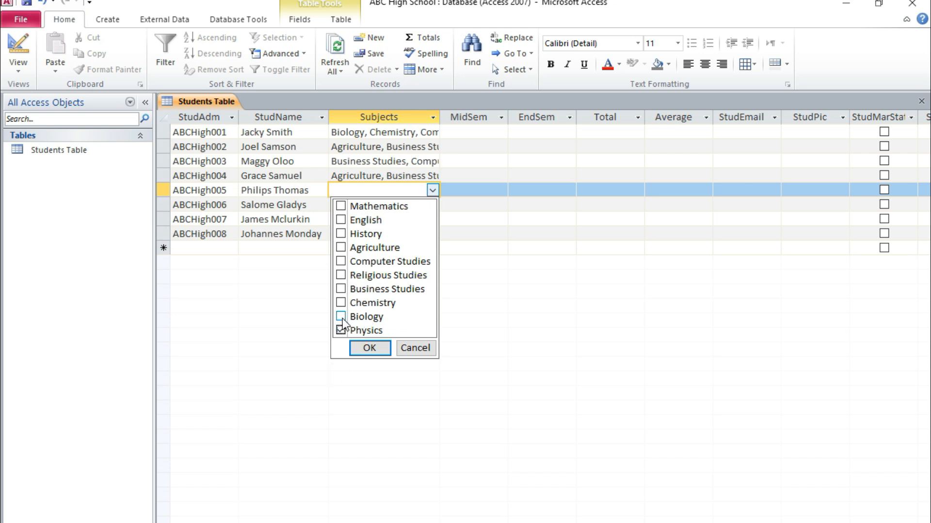
click(341, 316)
click(341, 303)
click(340, 261)
click(341, 206)
click(360, 350)
Step: Choose Mathematics, English, Agriculture, Computer Studies, Religious Studies and Business Studies as the sixth student's Subjects
click(371, 207)
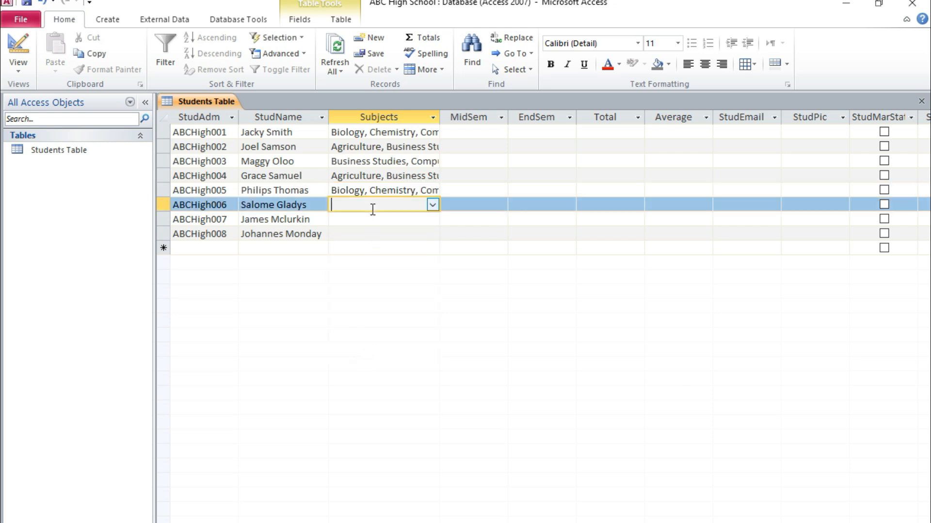
click(432, 206)
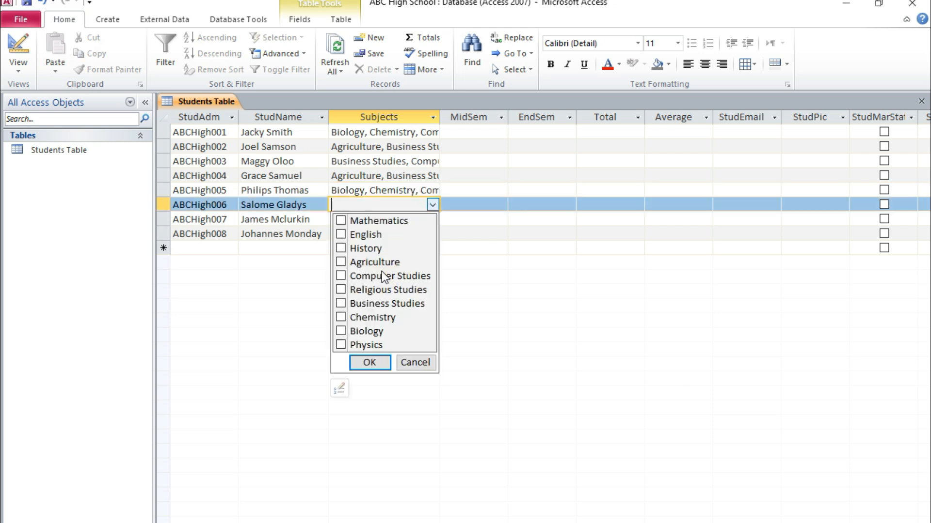
click(342, 289)
click(342, 304)
click(341, 262)
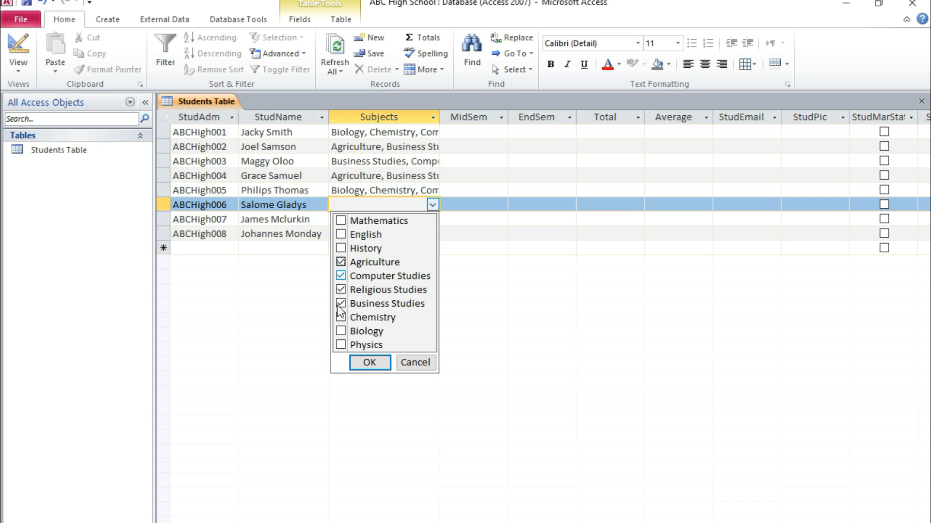
click(341, 235)
click(369, 363)
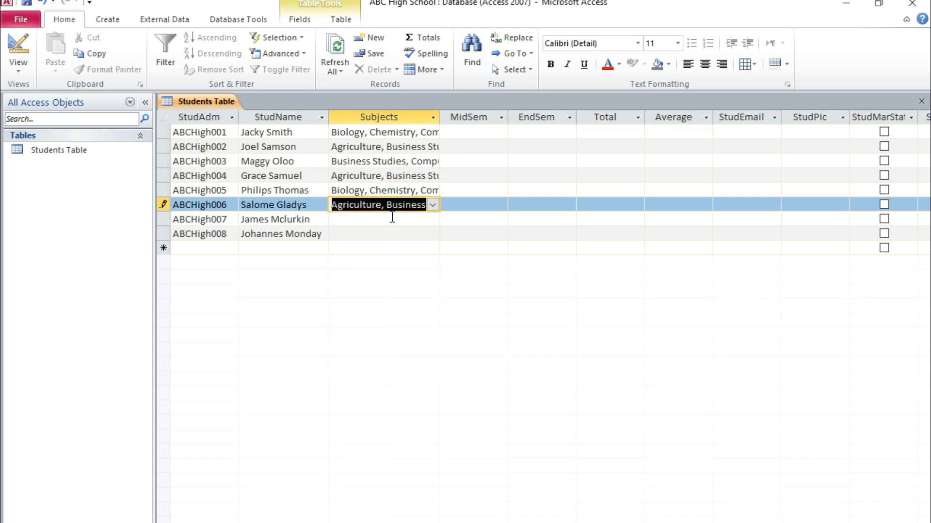
Step: Add Mathematics to the second student's Subjects selection
click(402, 147)
click(432, 146)
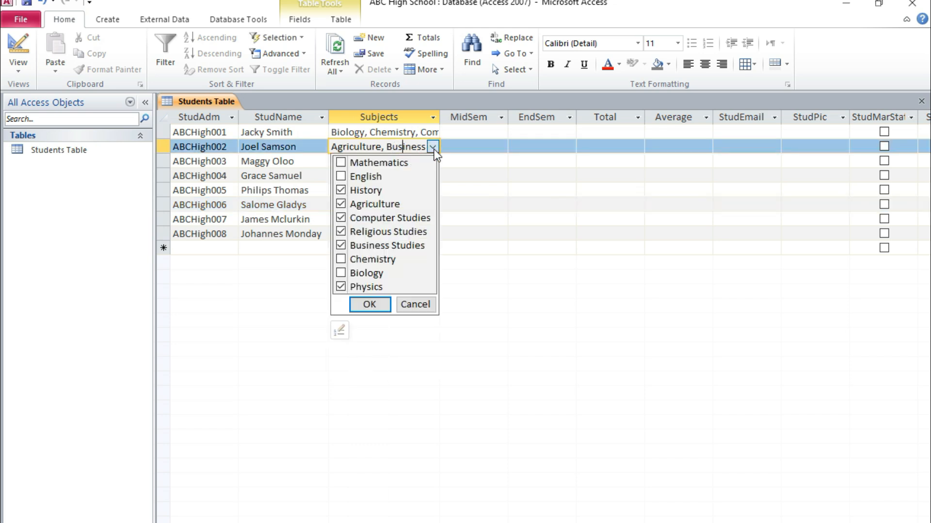
click(369, 305)
Step: Review the Subjects selections of the third, first, sixth and fifth students
click(396, 162)
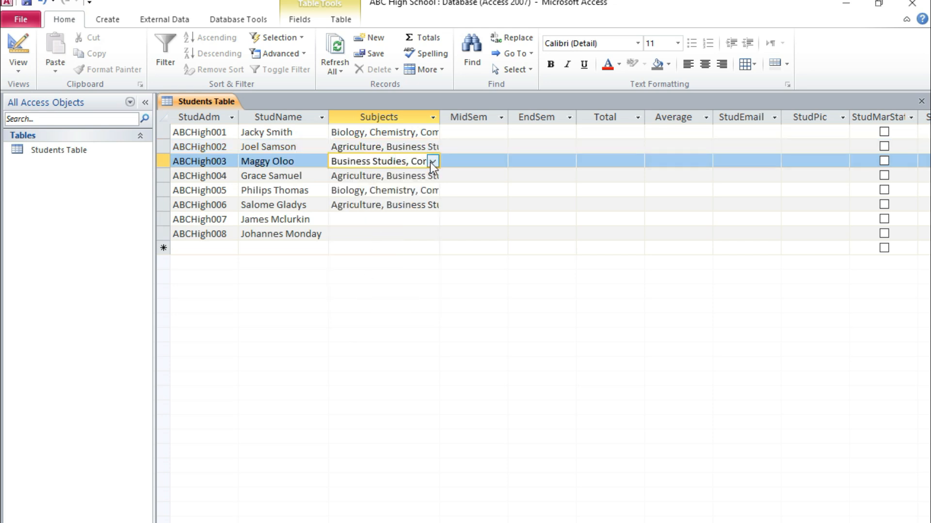
click(432, 162)
click(369, 319)
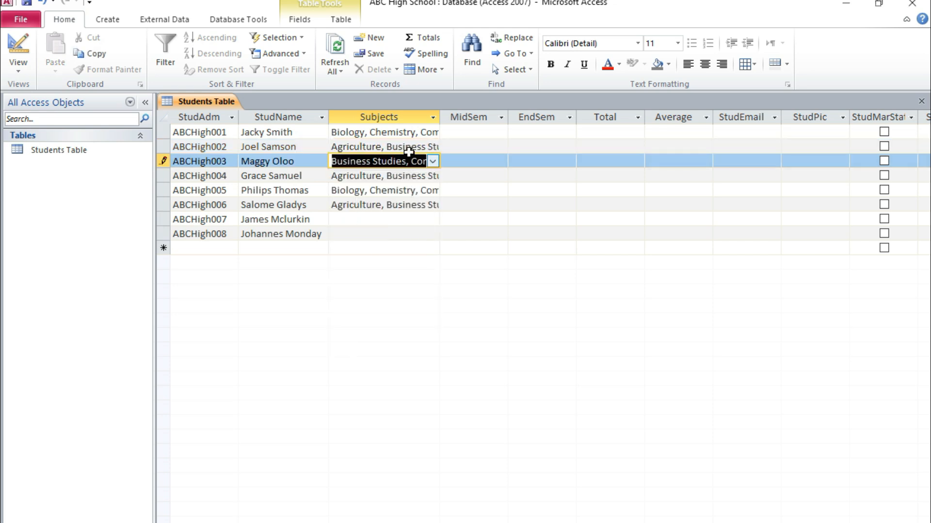
click(412, 133)
click(431, 133)
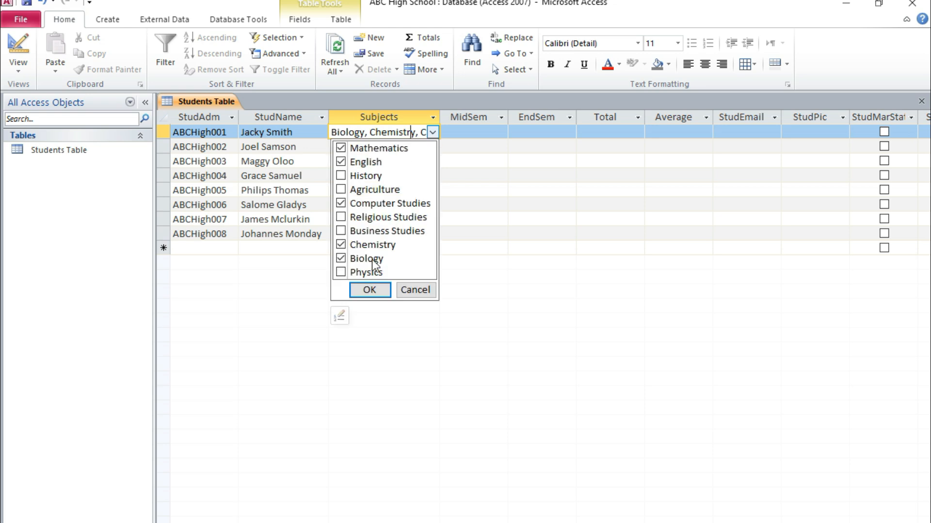
click(370, 295)
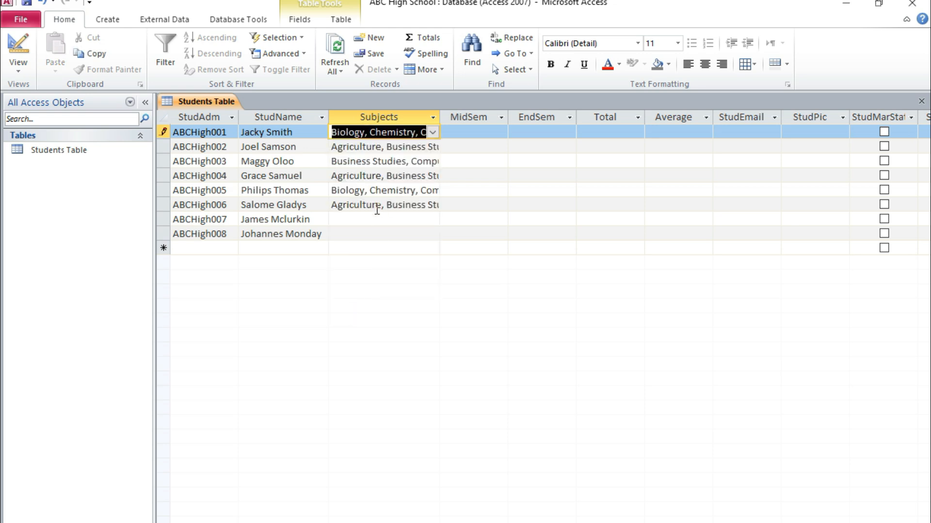
click(376, 205)
click(432, 205)
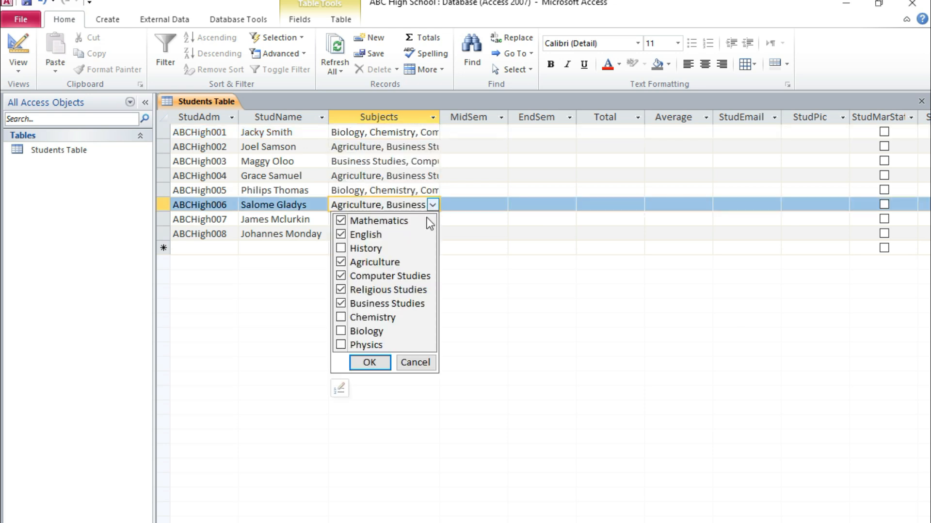
click(367, 362)
click(398, 191)
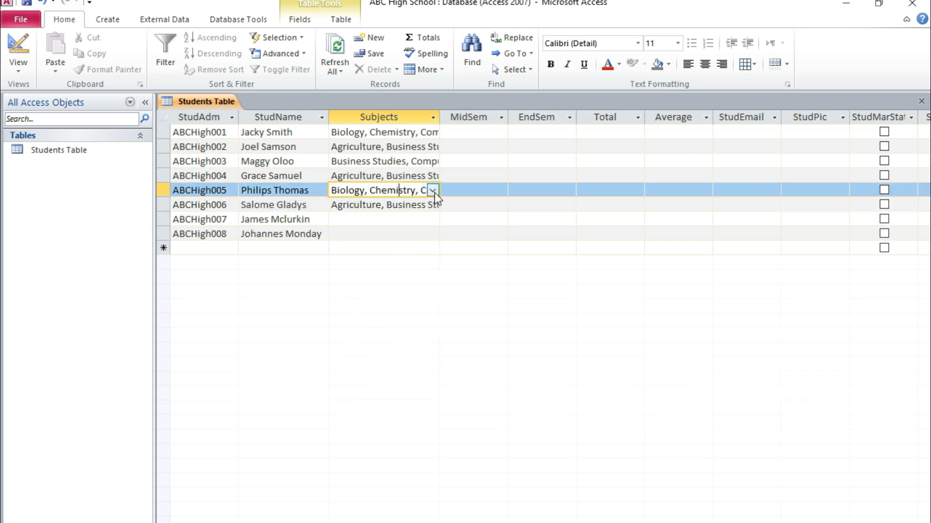
click(432, 190)
click(368, 348)
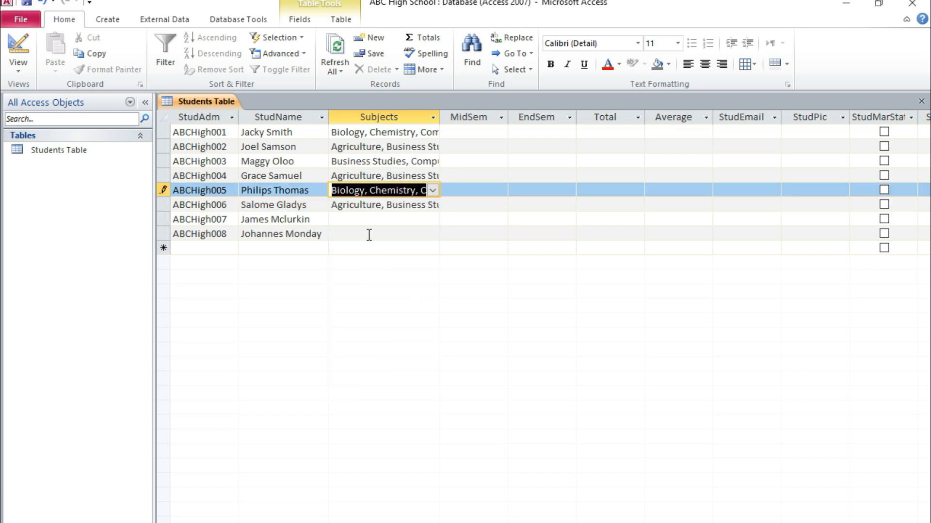
Step: Choose Mathematics, English, History, Agriculture and Chemistry as the seventh student's Subjects
click(370, 220)
click(432, 219)
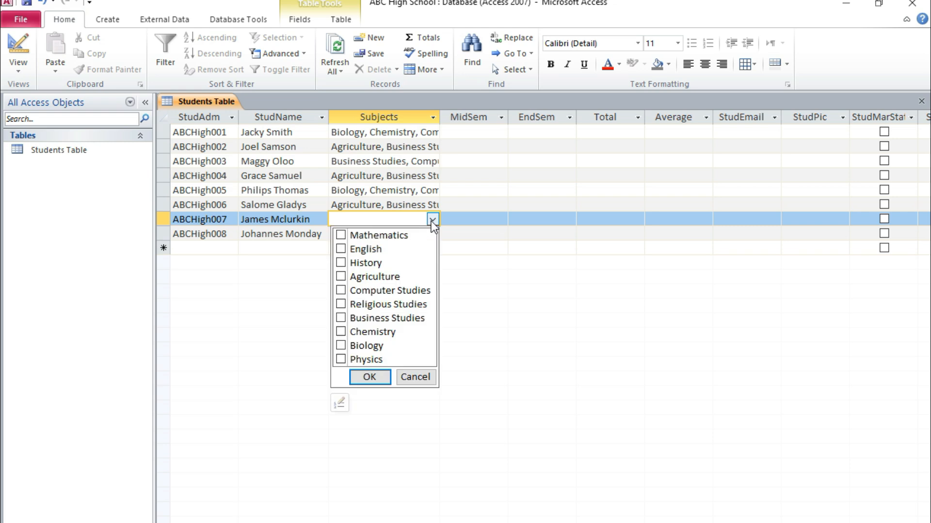
click(341, 235)
click(340, 249)
click(341, 262)
click(341, 276)
click(341, 331)
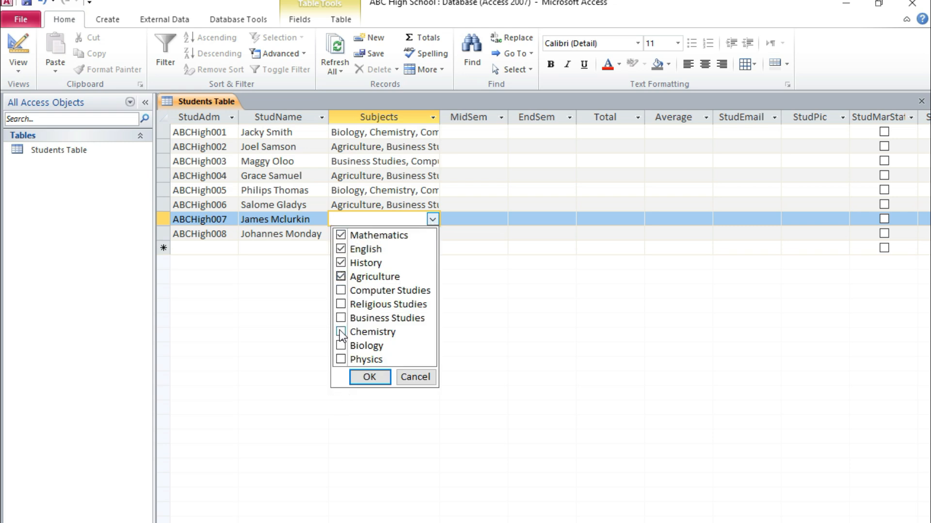
click(358, 377)
Step: Choose Mathematics, English, Business Studies, Chemistry and Biology as the eighth student's Subjects
click(390, 234)
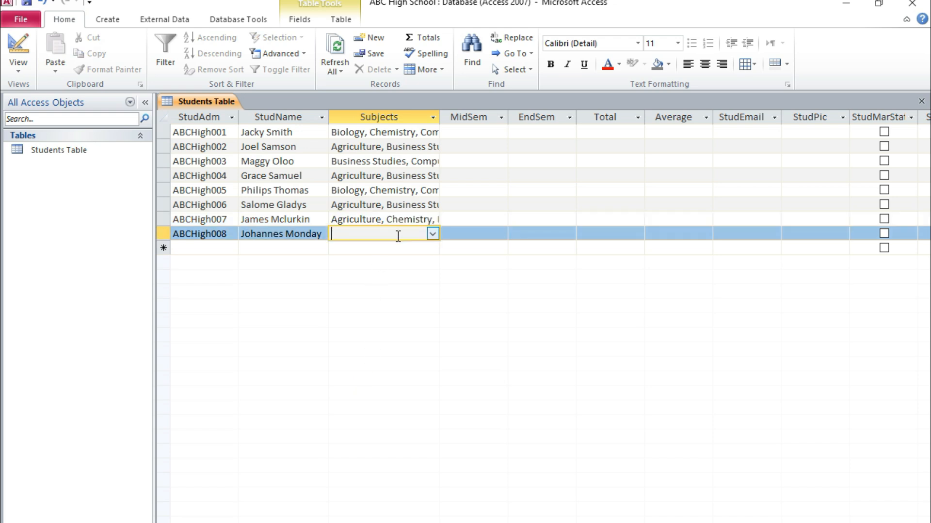
click(432, 234)
click(341, 249)
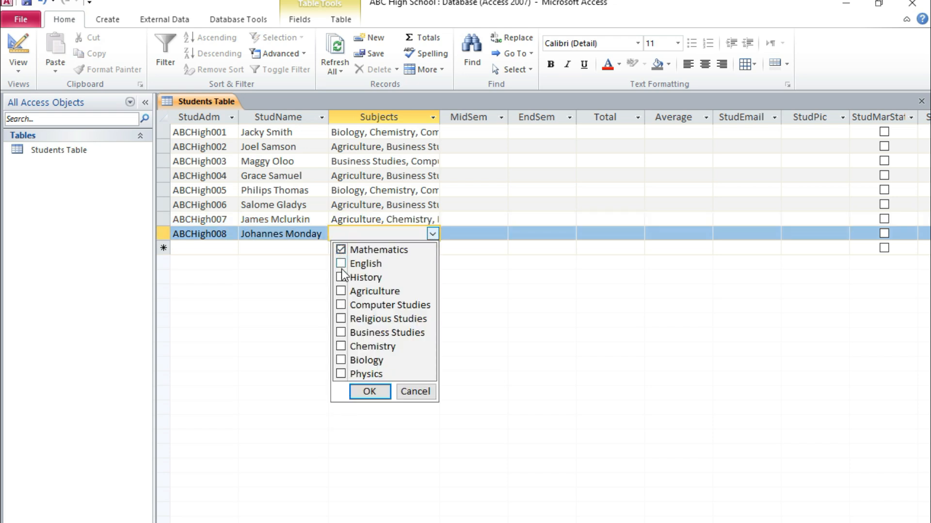
click(341, 263)
click(341, 332)
click(341, 346)
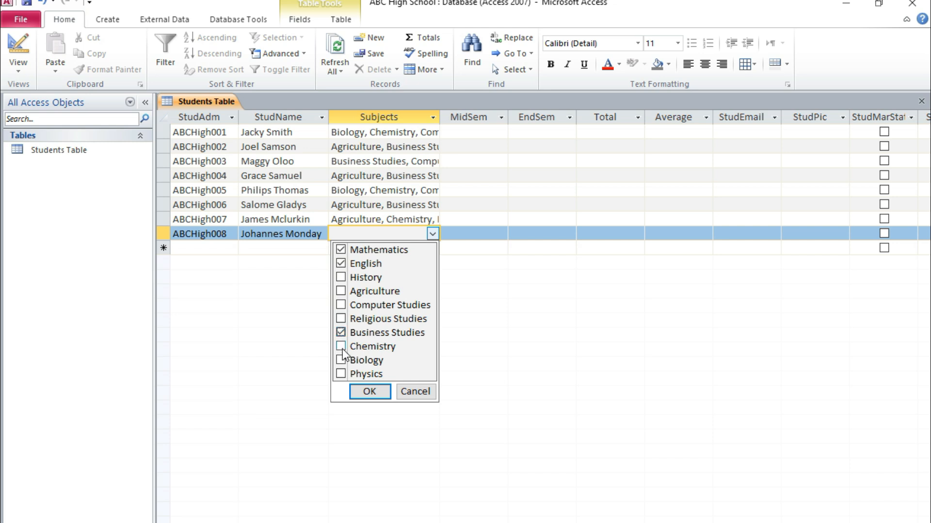
click(369, 391)
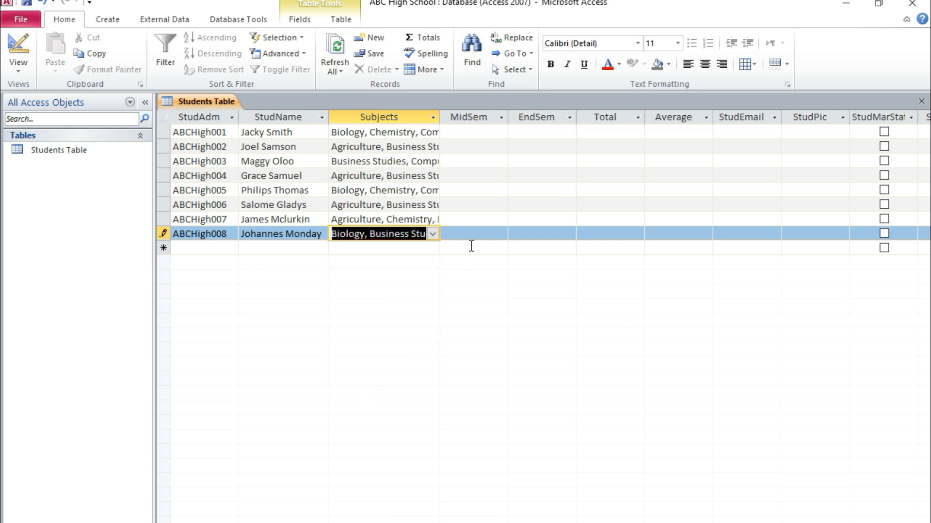
Step: Widen the Subjects column slightly in the Students Table
click(432, 118)
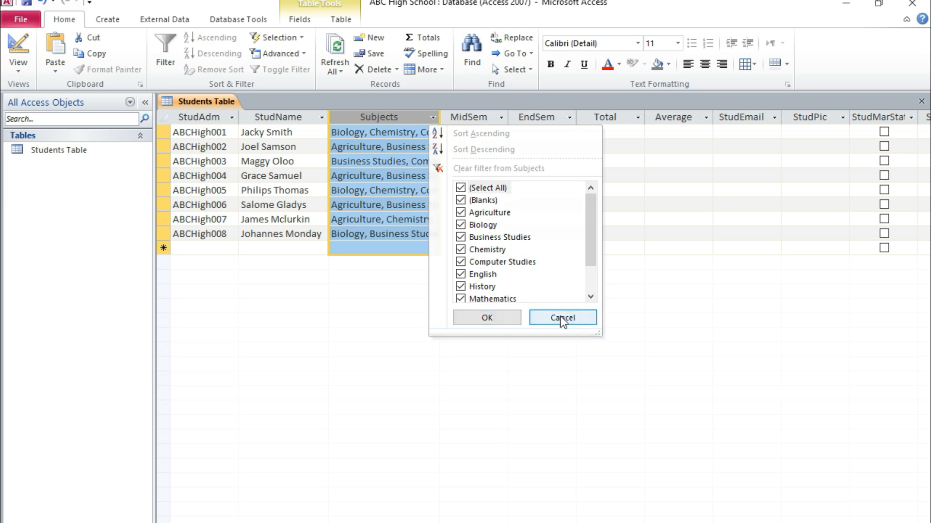
click(545, 318)
drag(446, 121, 451, 125)
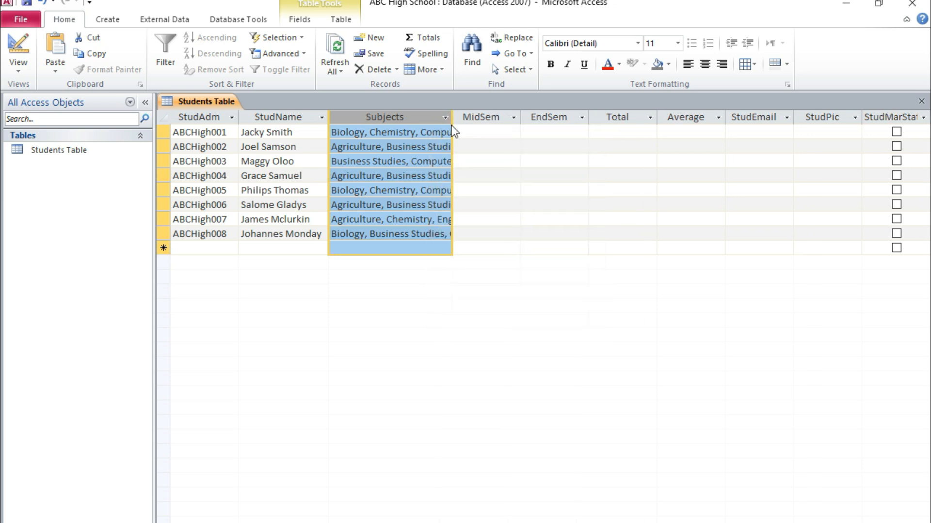
Step: Enter MidSem marks of 452, 356, 421, 333 and 344 for the first five students
click(496, 132)
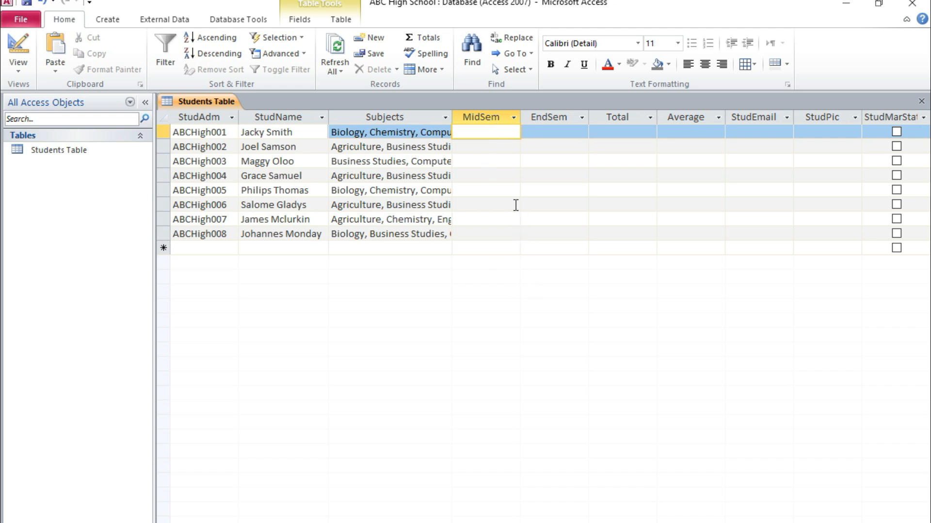
text(452)
key(Down)
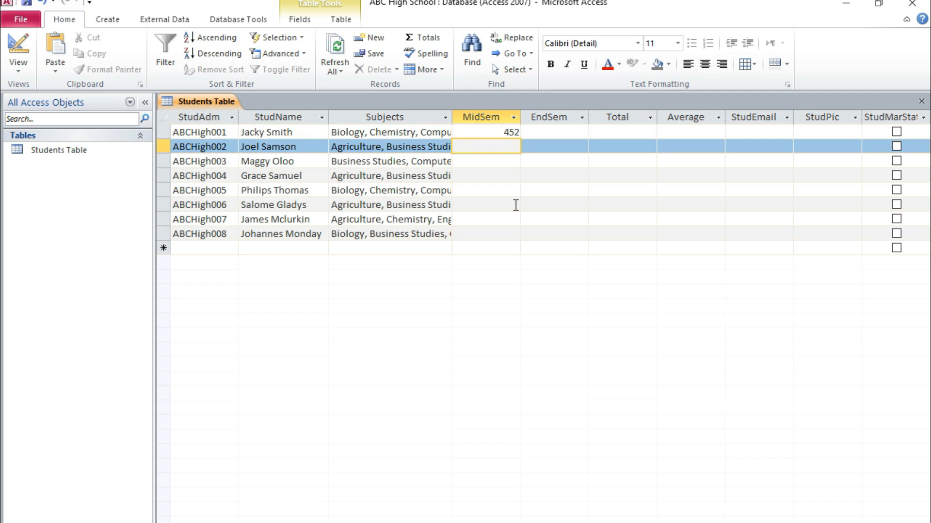
text(356)
key(Down)
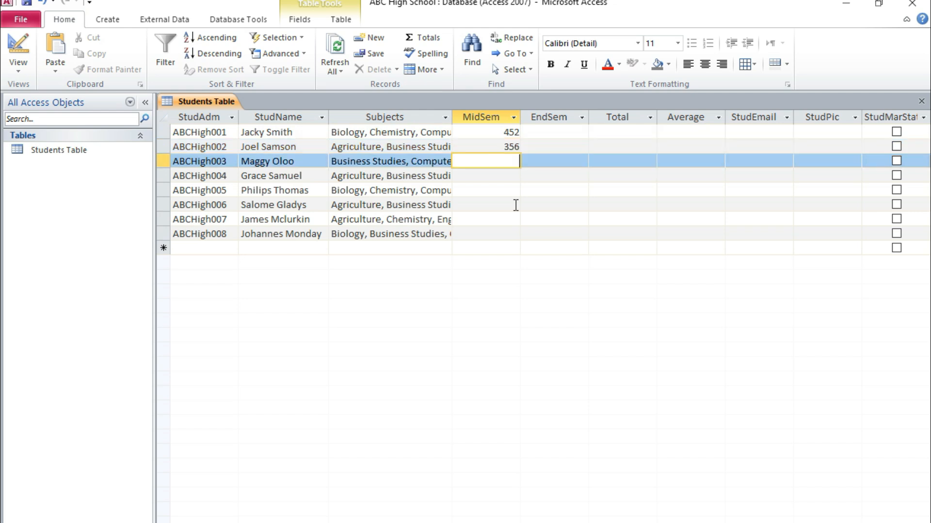
text(421)
key(Down)
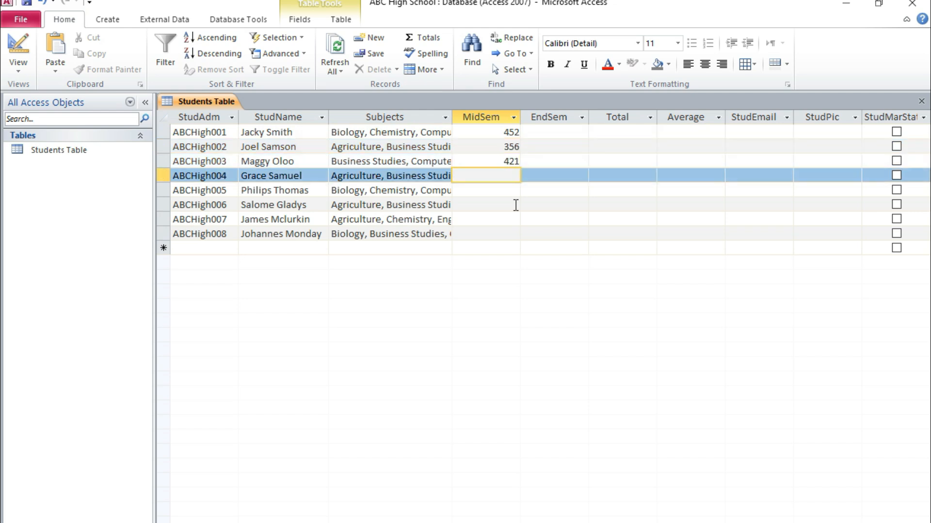
text(333)
key(Down)
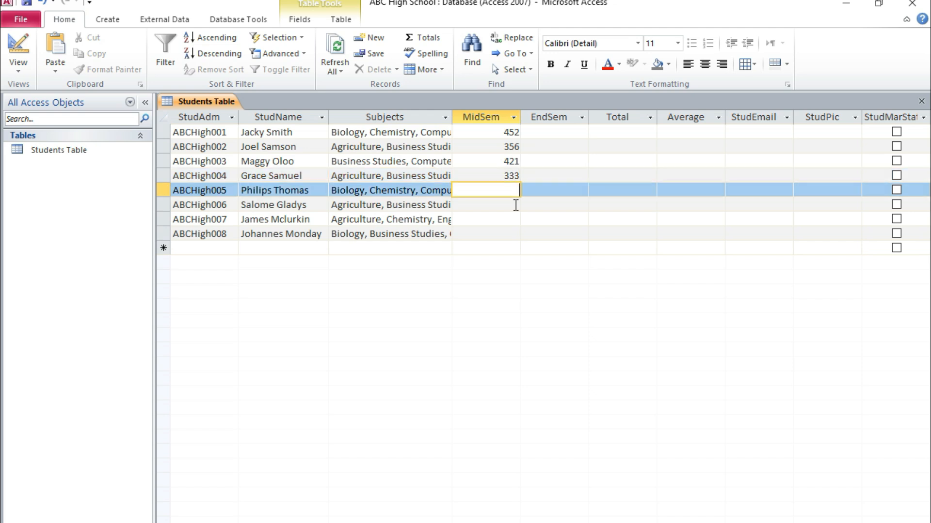
text(344)
key(Down)
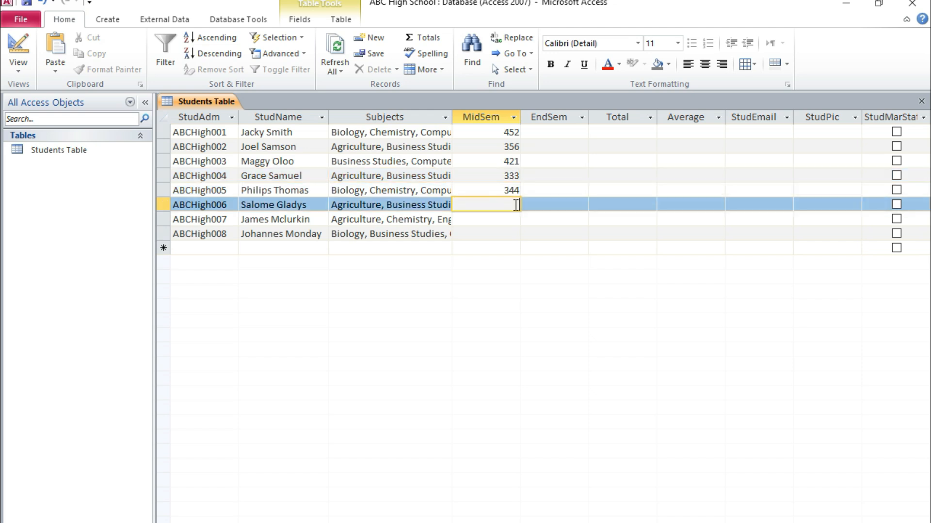
Step: Enter MidSem marks of 465, 409 and 432 for the sixth, seventh and eighth students
text(565)
key(BackSpace)
key(BackSpace)
key(BackSpace)
text(465)
key(Down)
text(4)
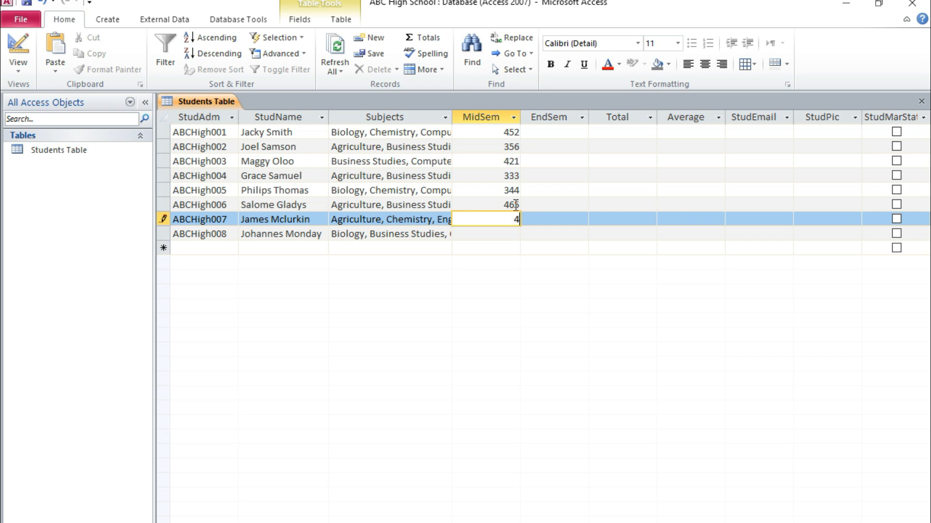
text(09)
key(Down)
text(432)
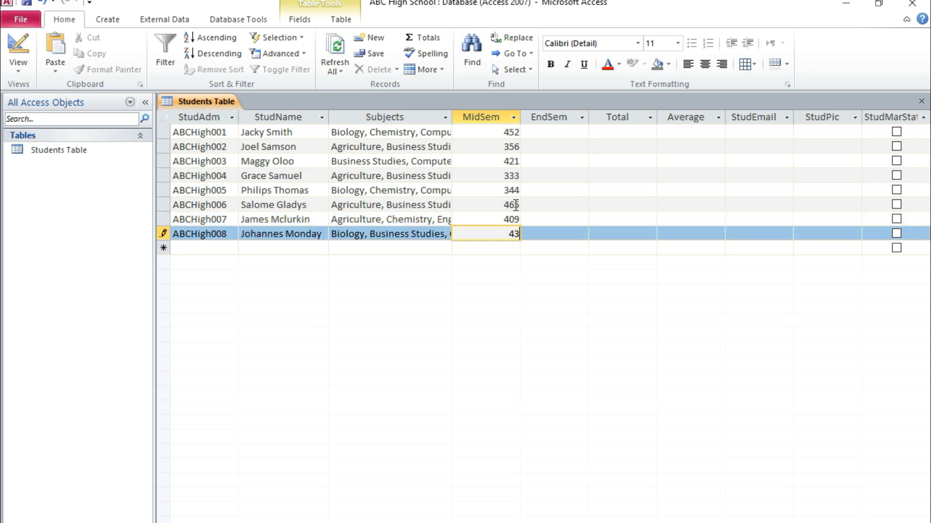
Step: Enter EndSem marks of 411, 402, 399 and 411 for the first four students
click(561, 135)
text(4)
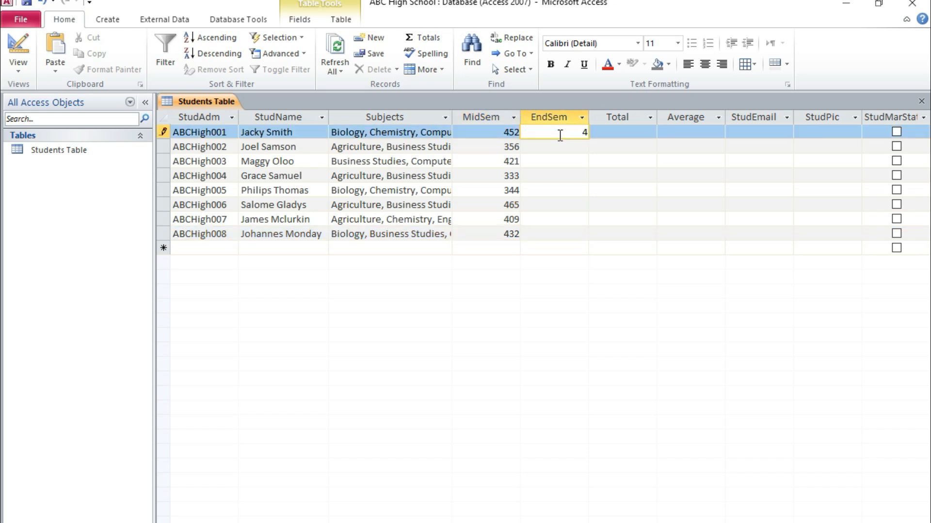
text(11)
key(Down)
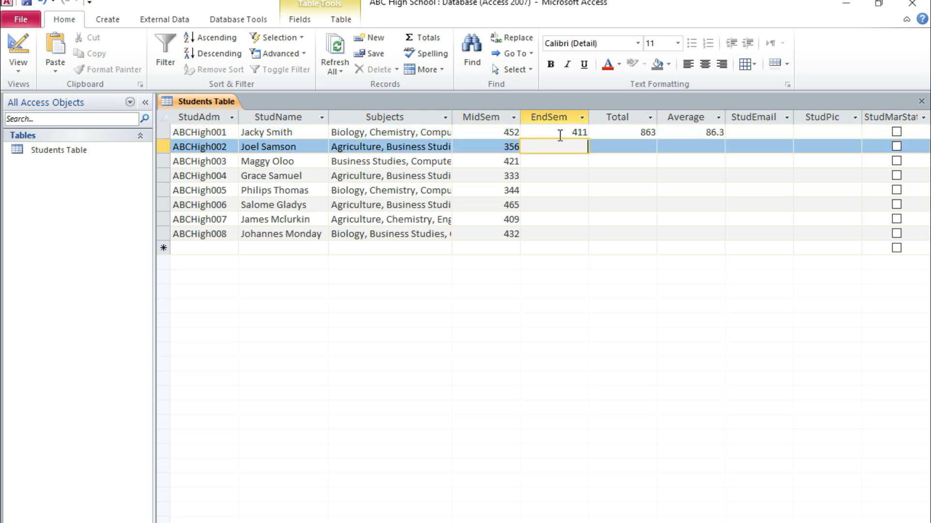
text(402)
key(Down)
text(3)
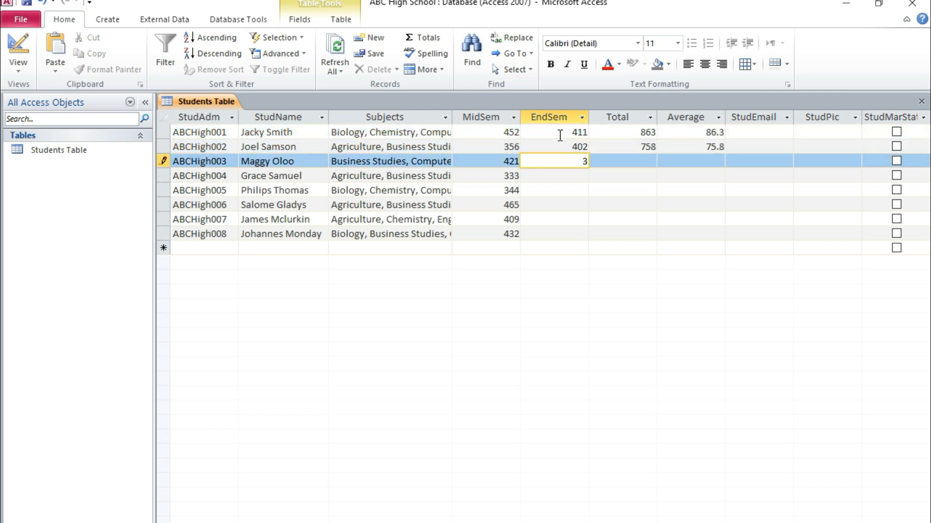
text(99)
key(Down)
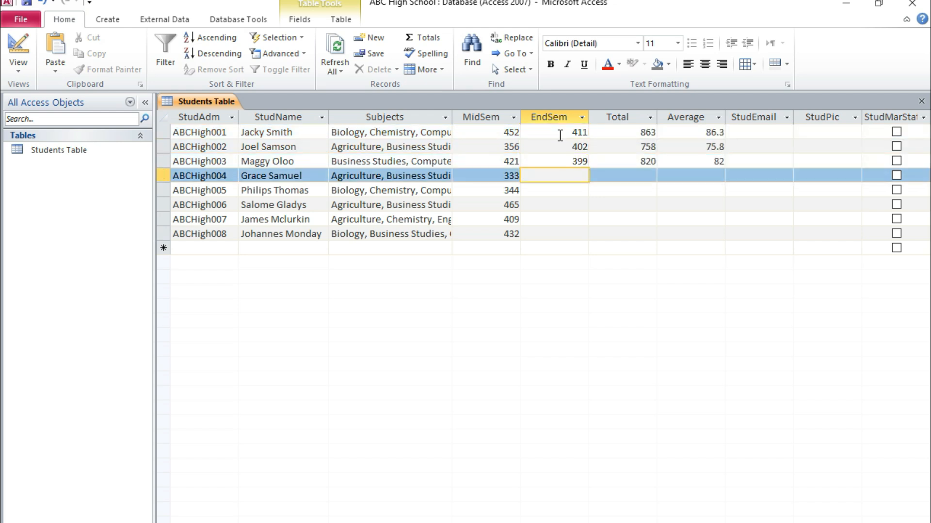
text(411)
key(Down)
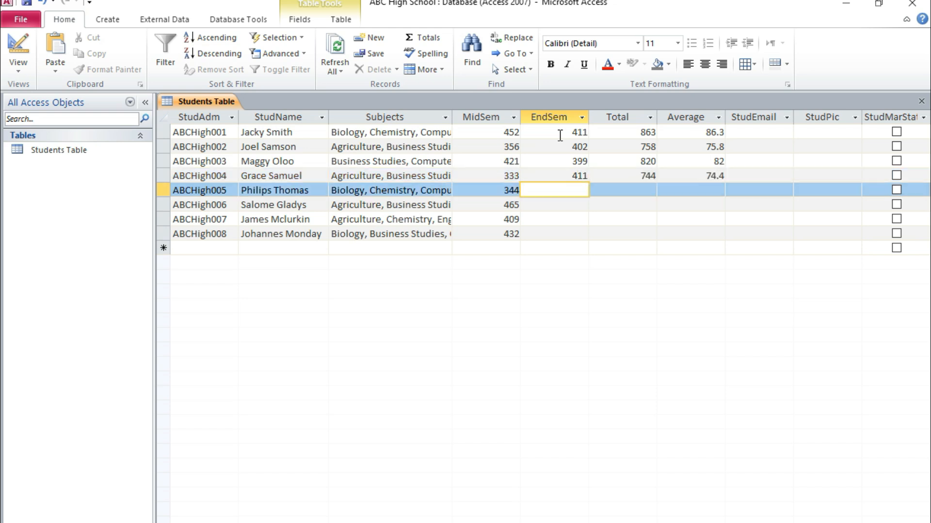
Step: Enter EndSem marks of 413, 321, 416 and 363 for the fifth to eighth students
text(413)
key(Down)
text(3)
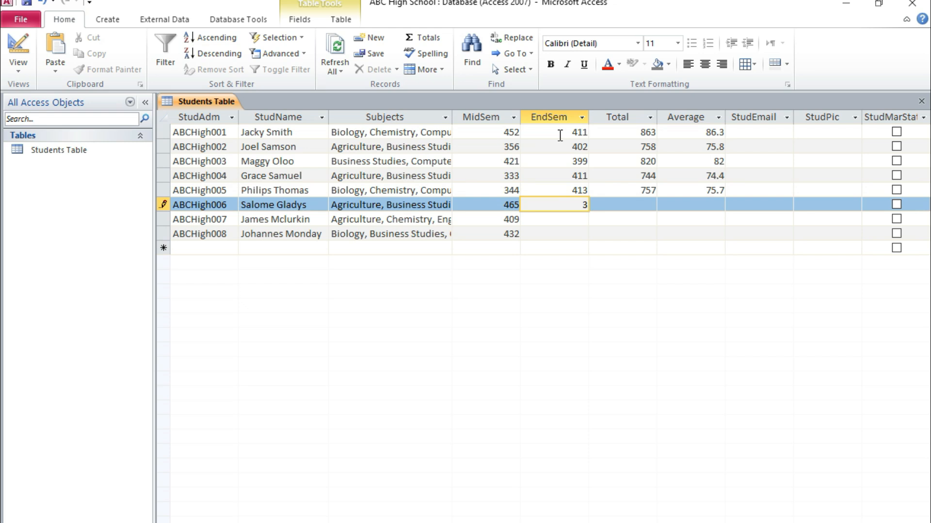
text(21)
key(Down)
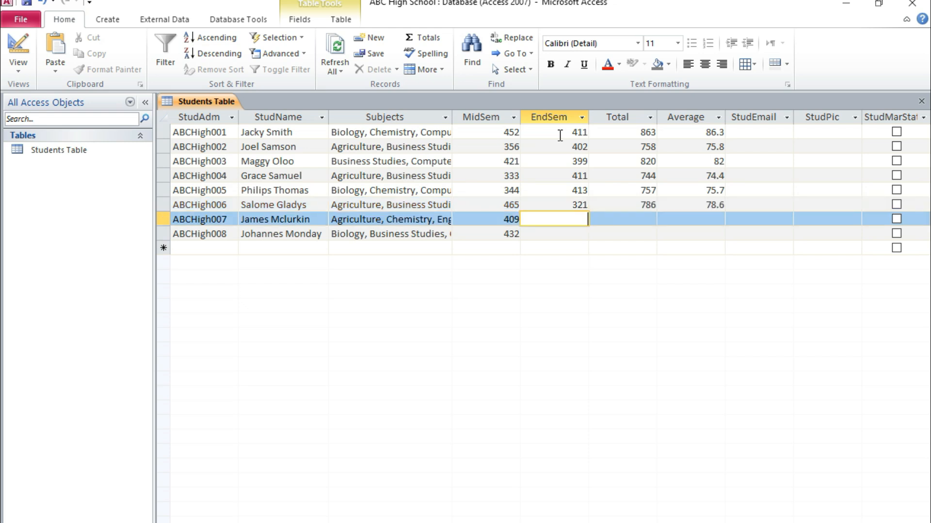
text(5)
text(16)
key(Down)
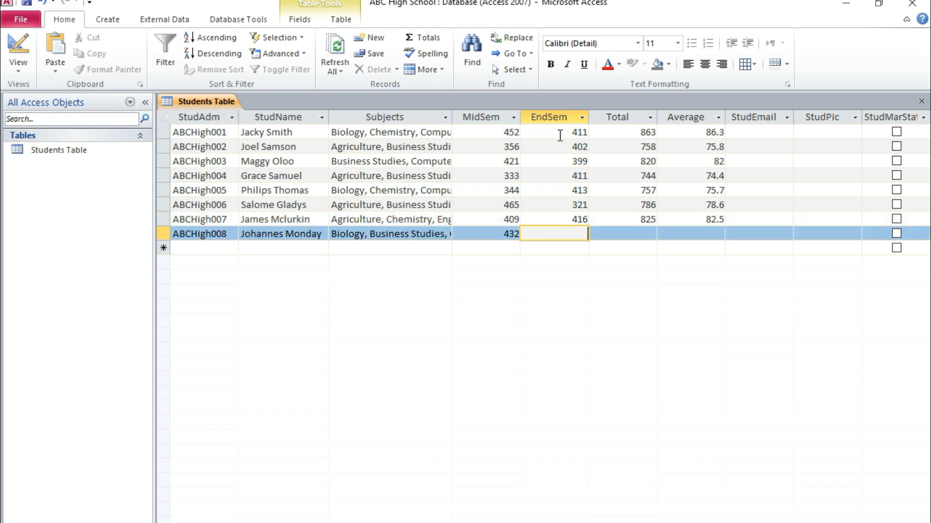
text(363)
click(631, 231)
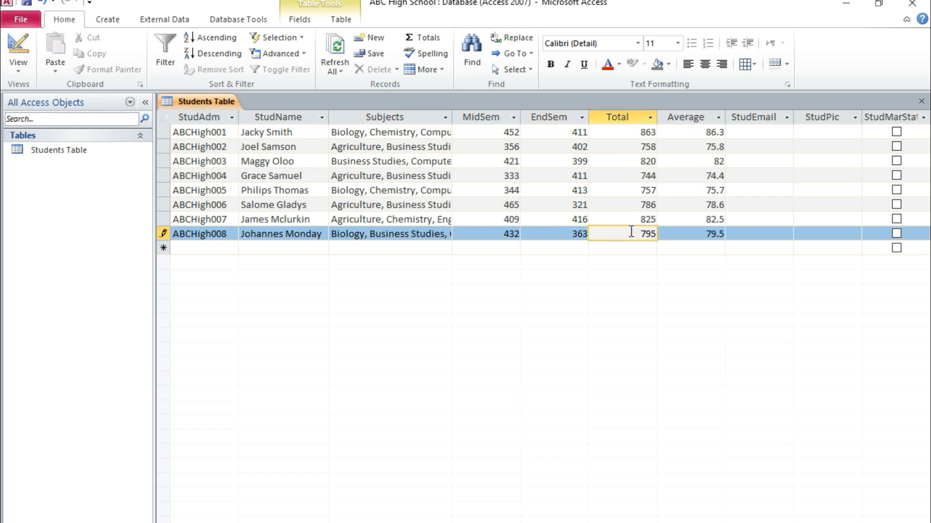
Step: Centre-align the values in the MidSem, EndSem, Total and Average columns
click(500, 120)
click(704, 66)
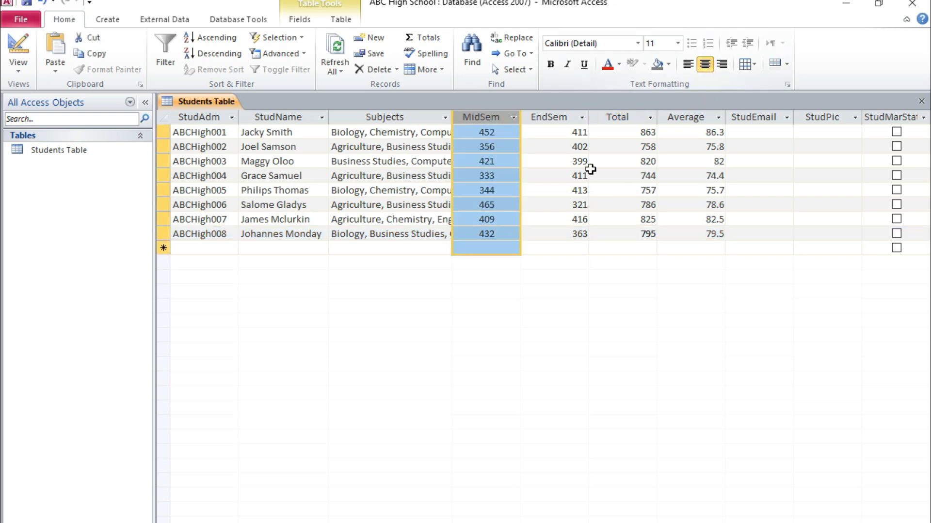
click(567, 118)
click(708, 66)
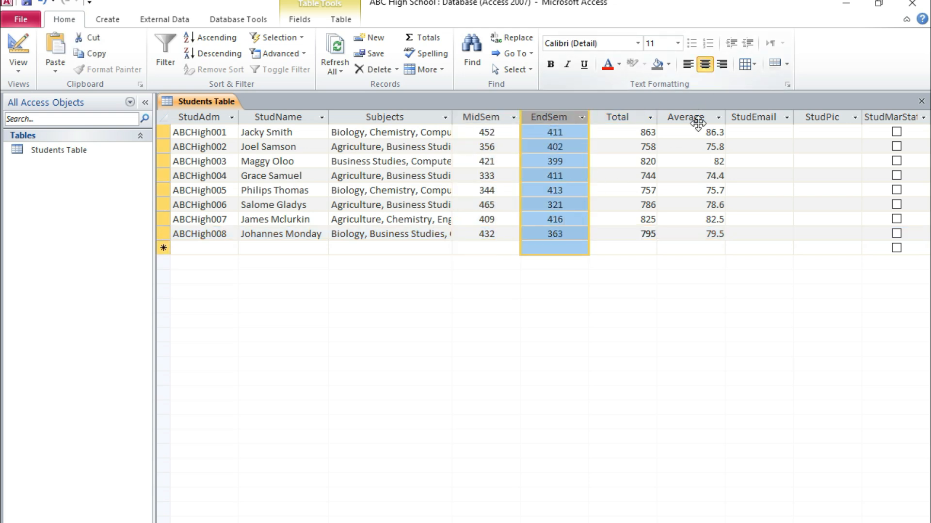
click(634, 119)
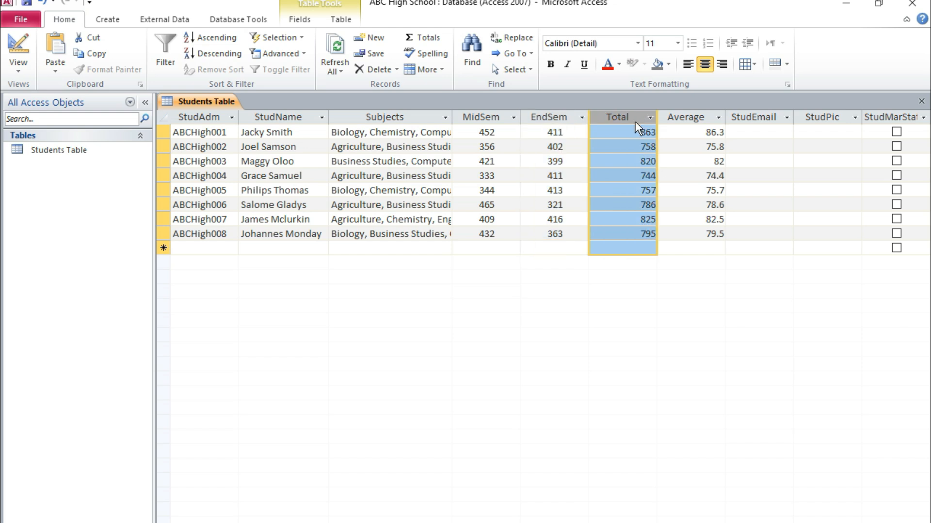
click(702, 66)
click(700, 119)
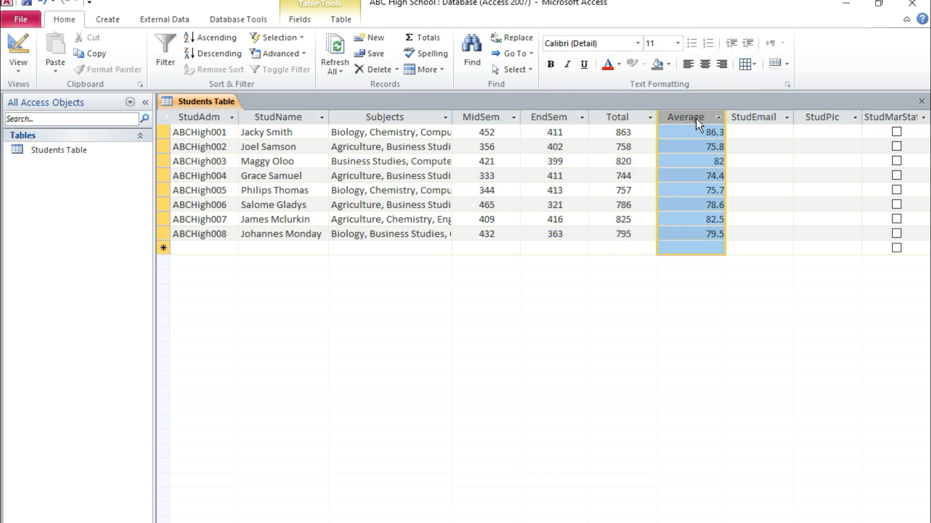
click(709, 133)
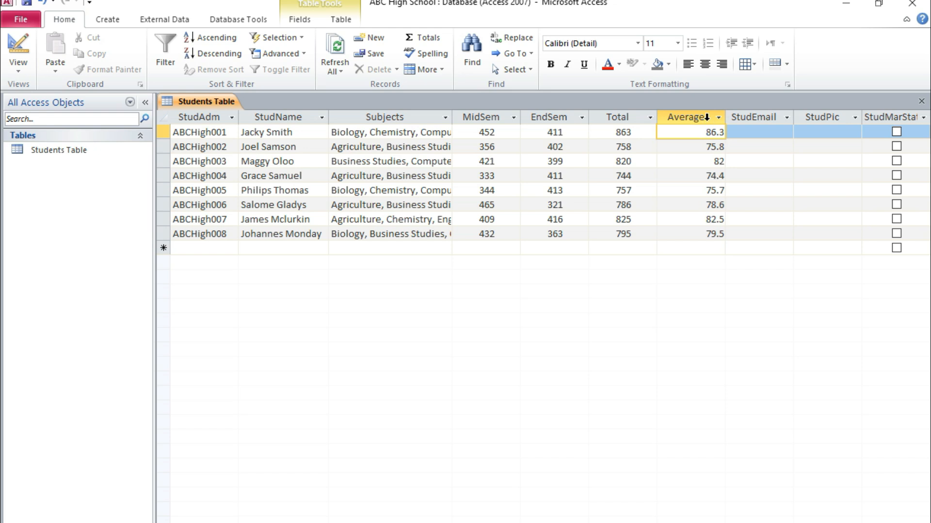
click(707, 118)
click(706, 67)
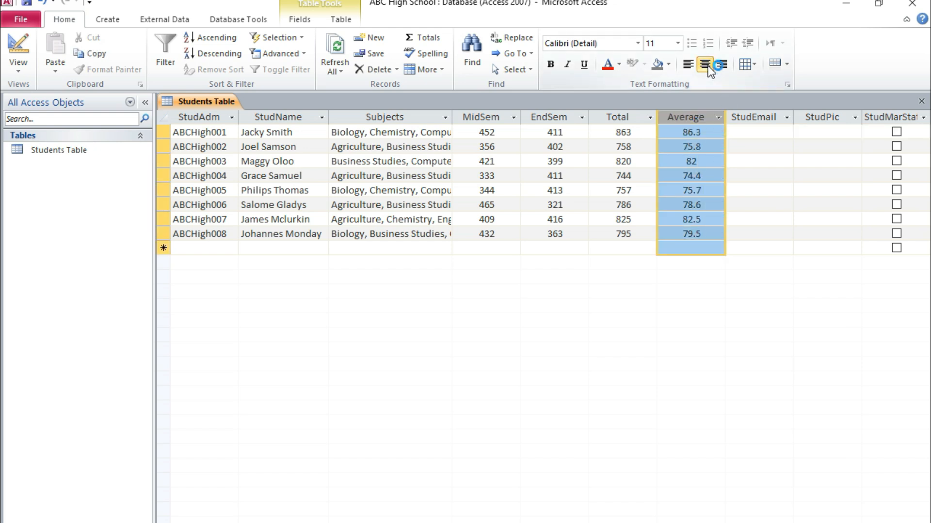
Step: Enter the first student's e-mail address in StudEmail and widen that column to fit the whole address
click(752, 134)
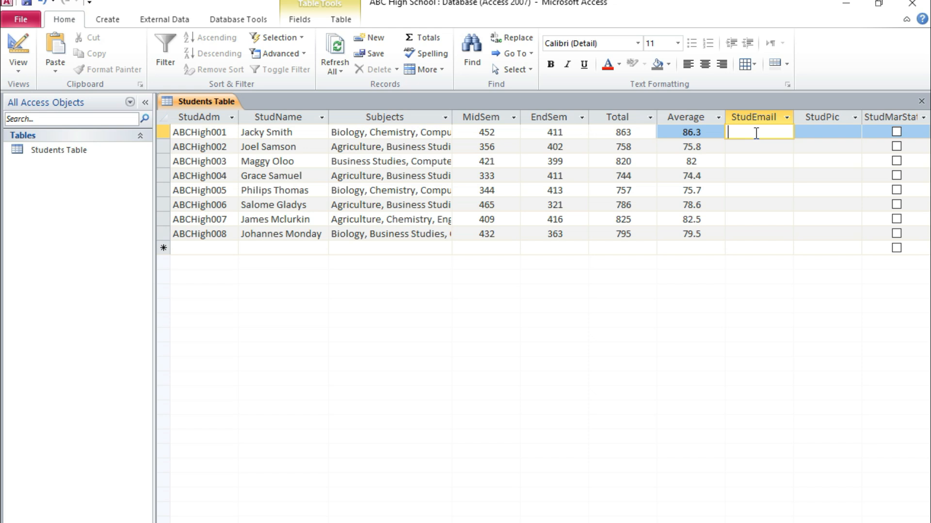
drag(793, 120, 830, 124)
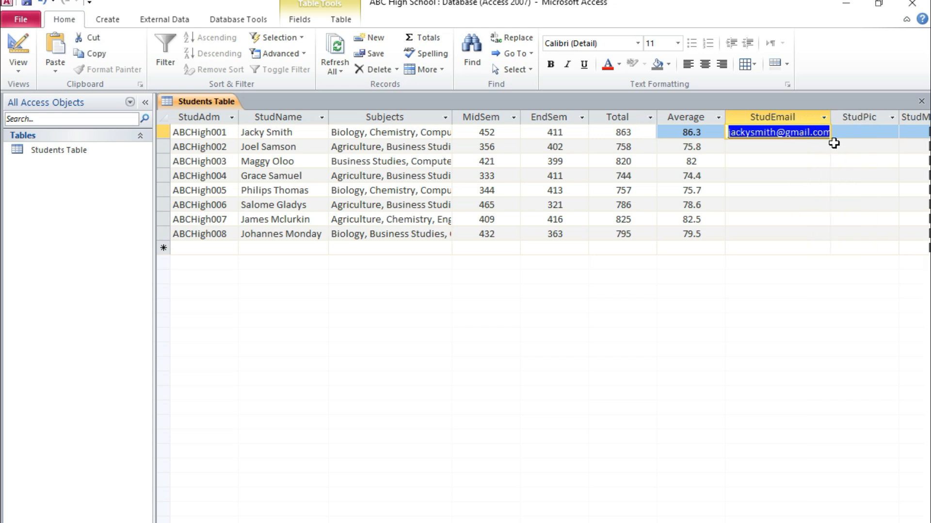
drag(830, 120, 836, 122)
click(791, 149)
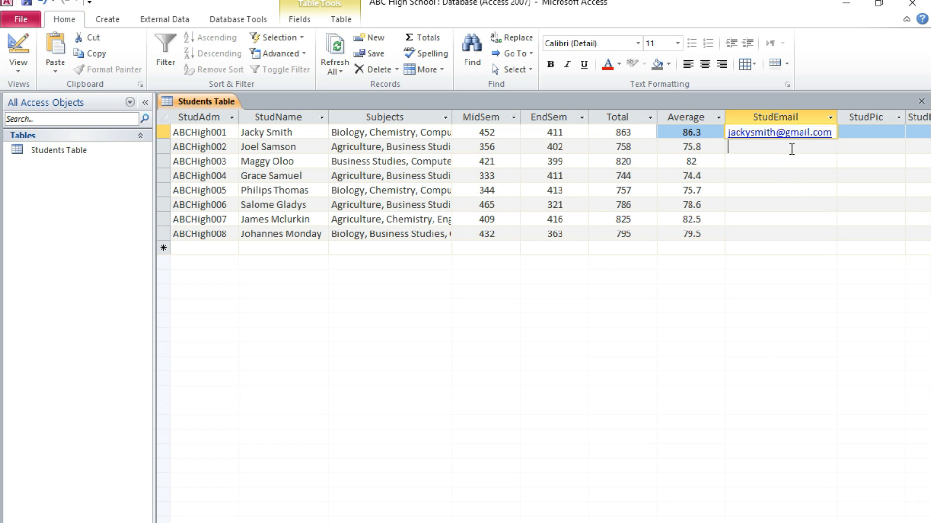
Step: Insert the Arsenal thinking picture from the Pictures folder as an object in the first student's StudPic field and view the embedded image
click(863, 132)
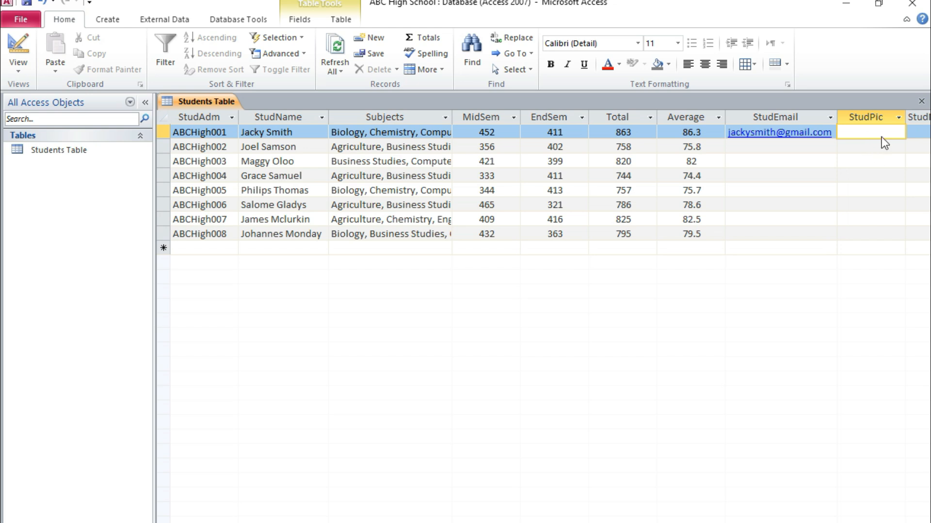
right_click(866, 133)
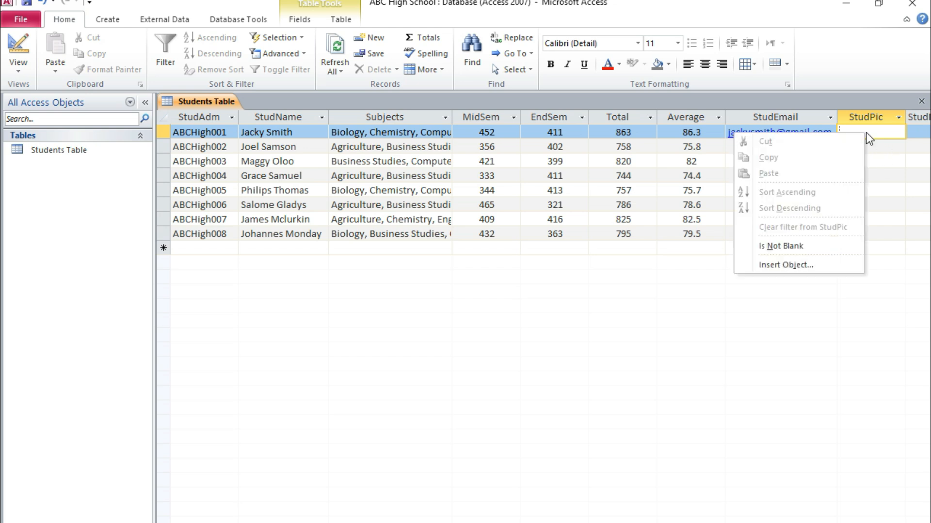
click(784, 270)
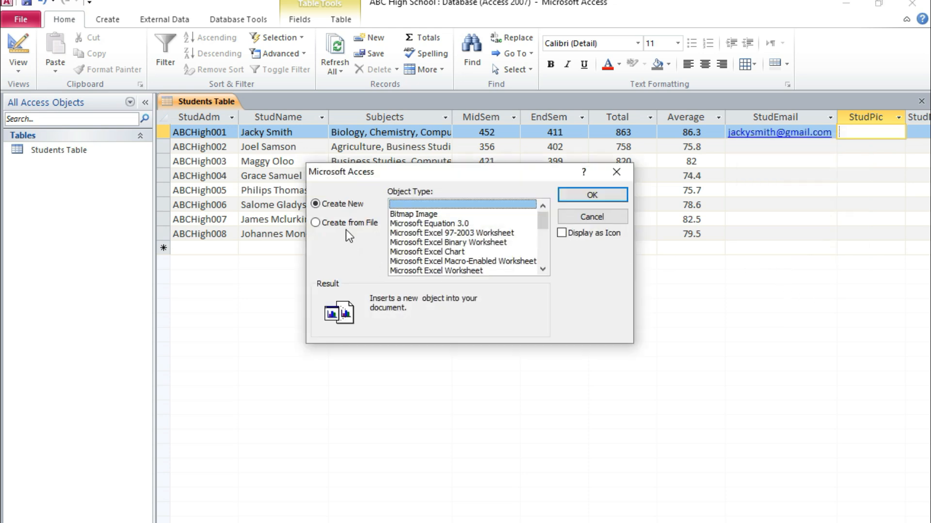
click(342, 222)
click(403, 223)
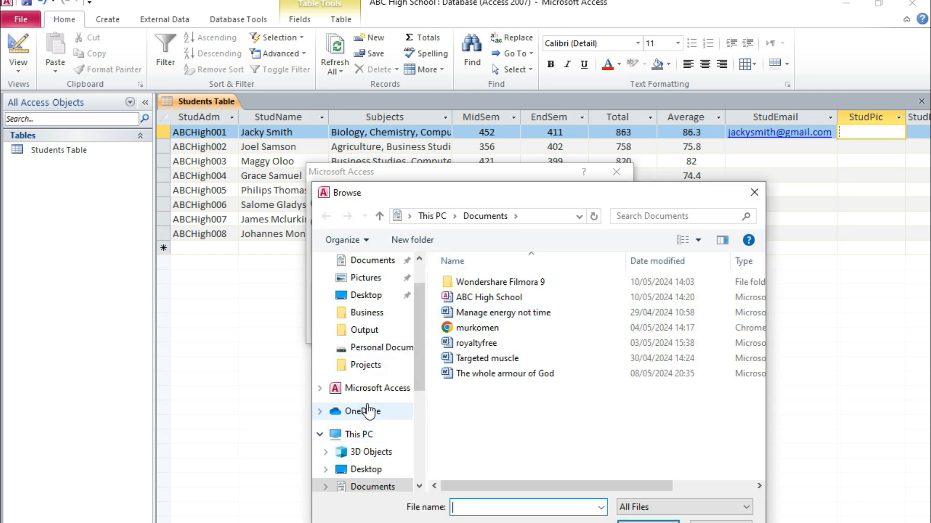
click(368, 279)
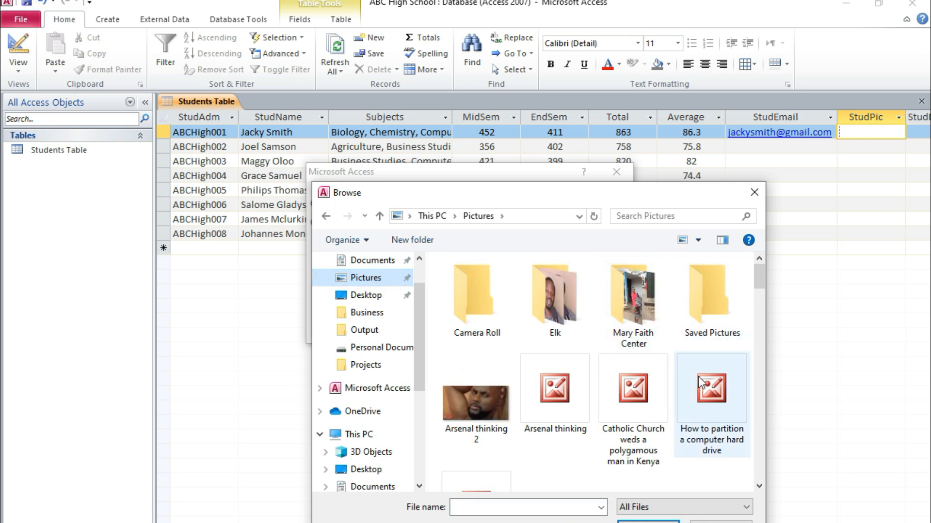
double_click(556, 317)
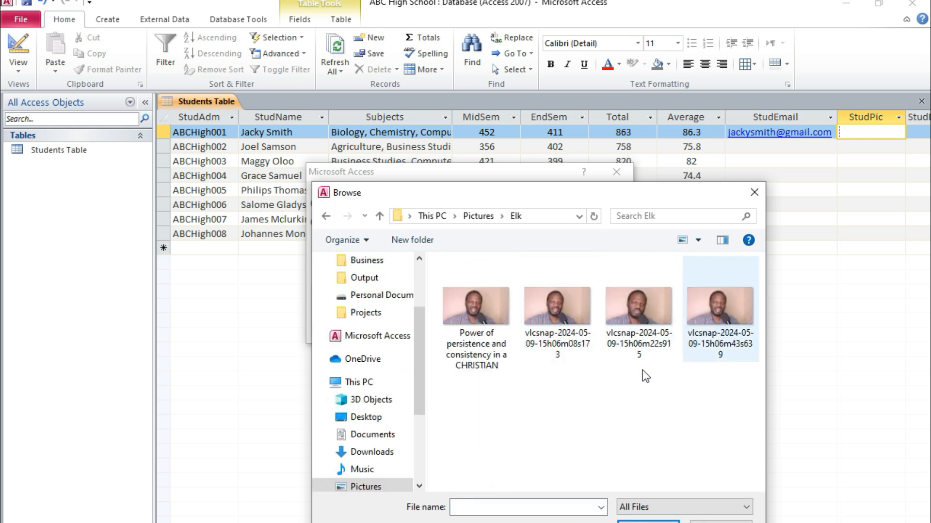
click(468, 217)
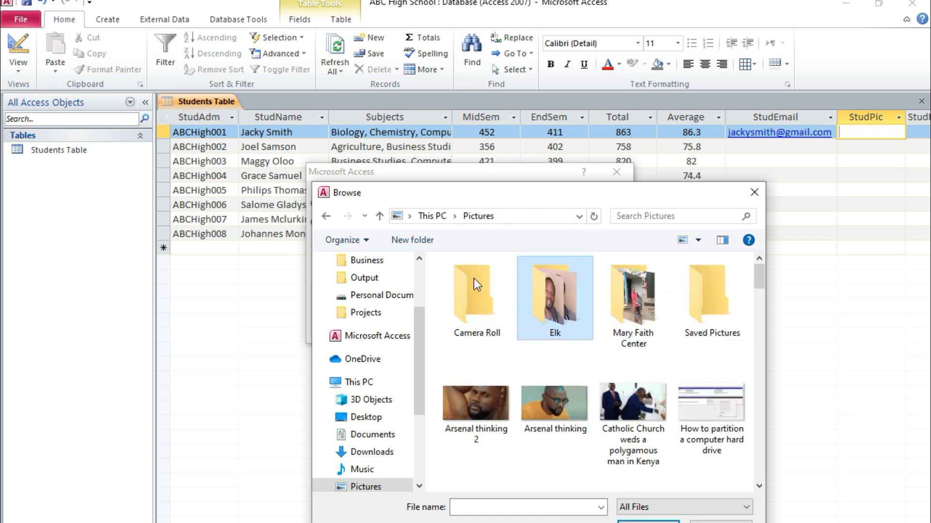
double_click(571, 407)
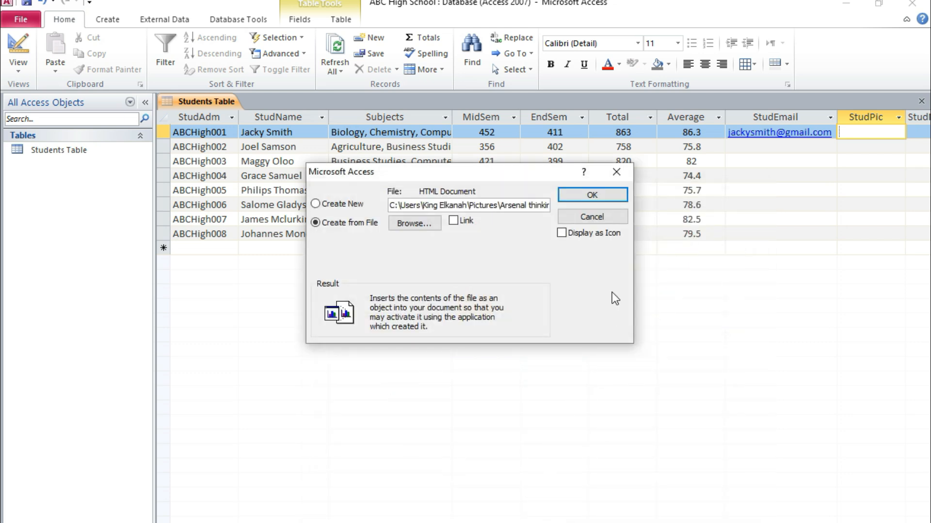
click(605, 196)
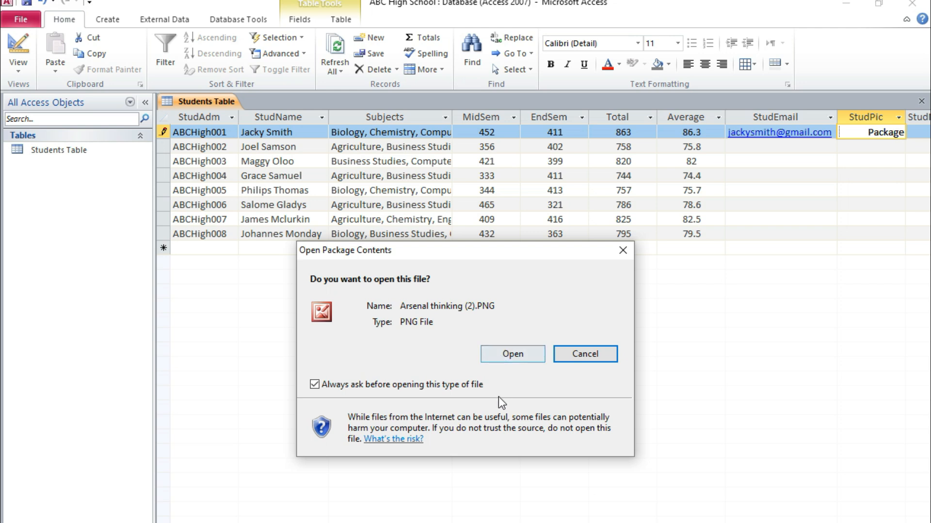
click(503, 354)
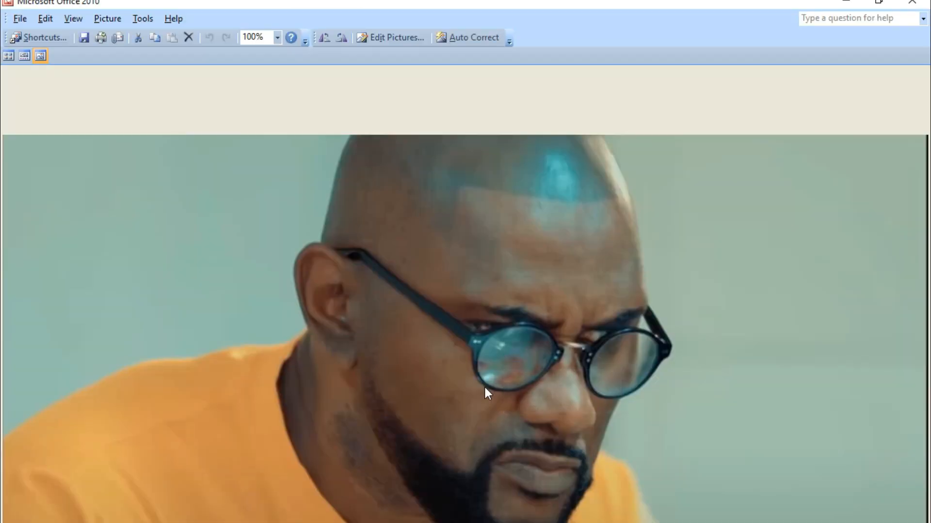
click(916, 4)
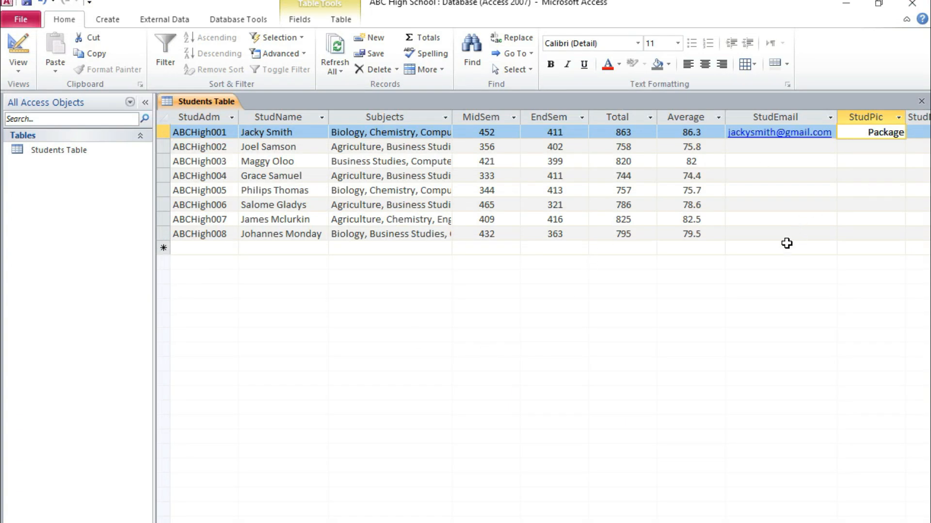
Step: Mark StudMarStat as checked for the first student and set that student's StudFees to 50000
scroll(543, 311, right, 2)
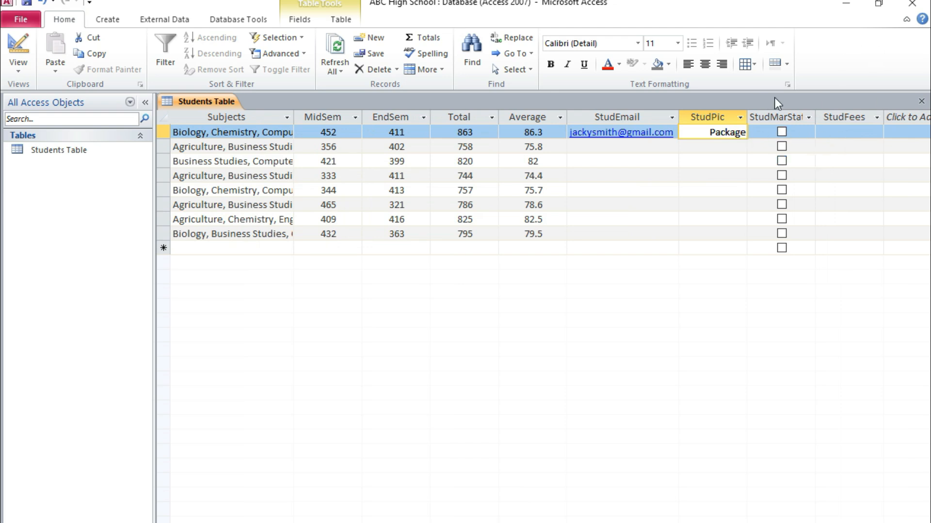
click(780, 132)
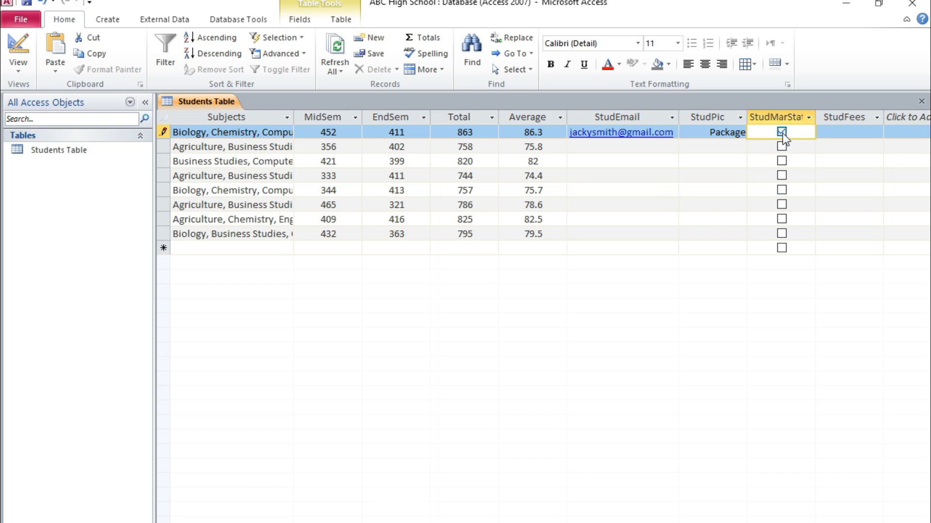
click(781, 130)
click(781, 131)
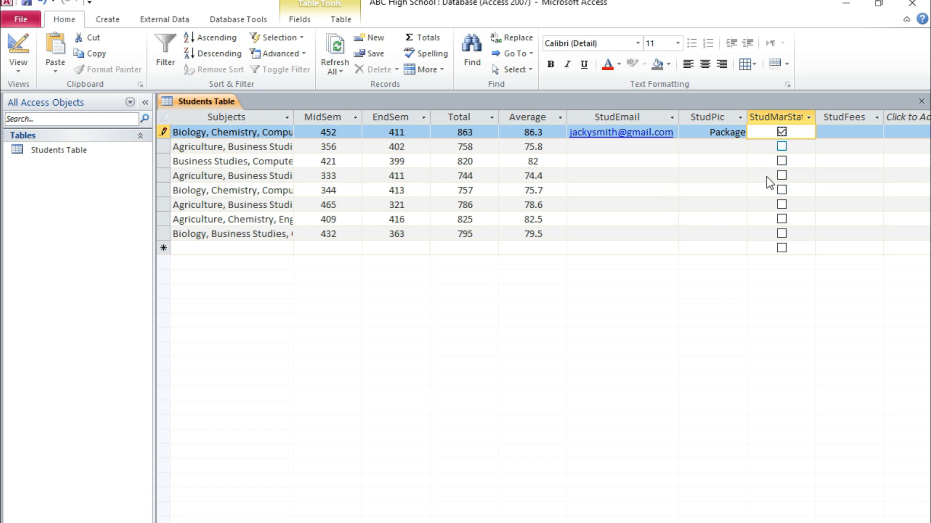
click(849, 135)
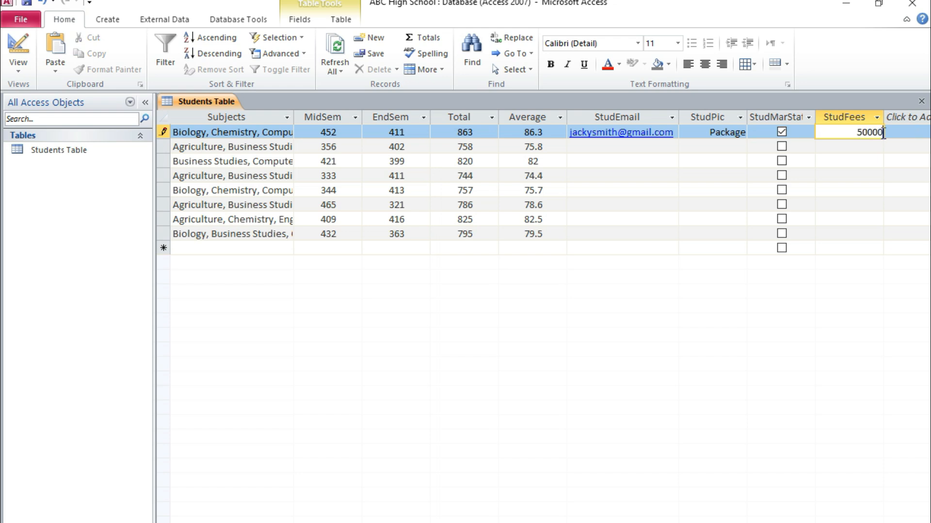
click(864, 146)
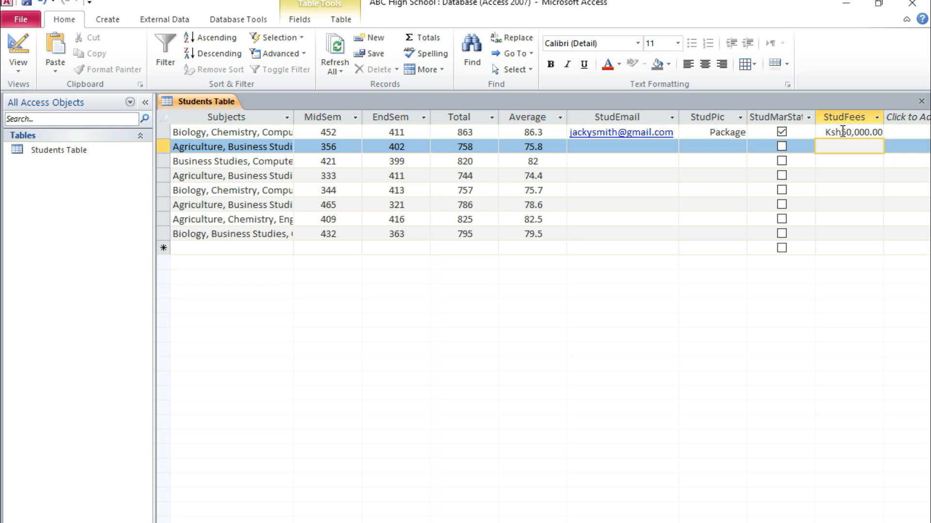
Step: Slightly widen the StudFees column to give the currency amounts more room
drag(842, 131, 825, 132)
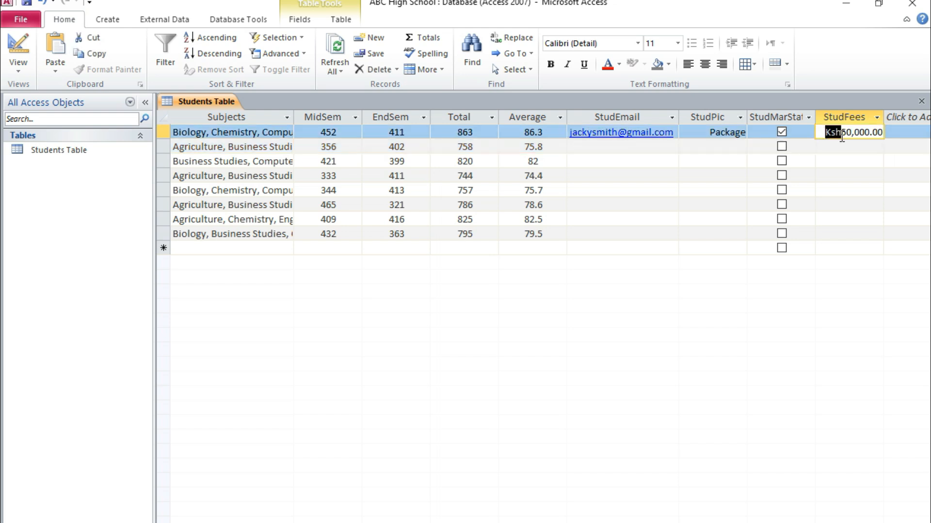
click(872, 131)
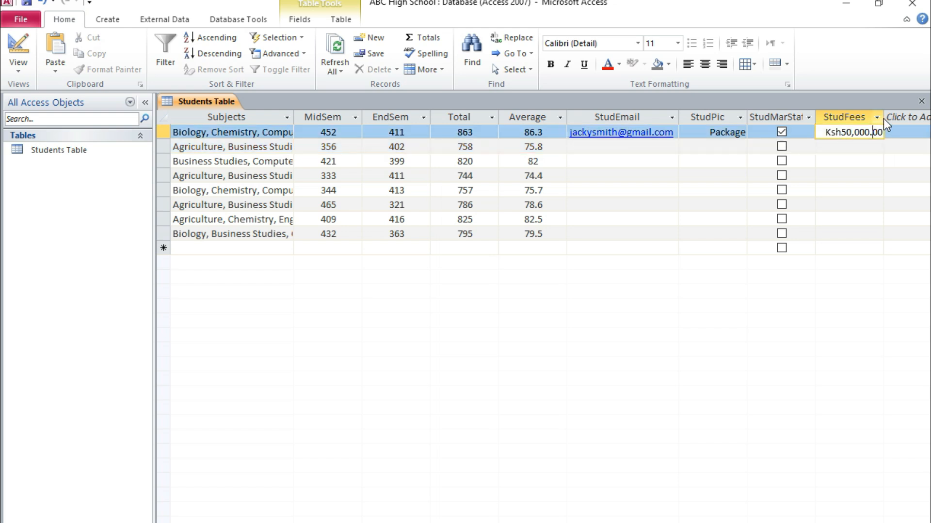
drag(883, 118, 886, 118)
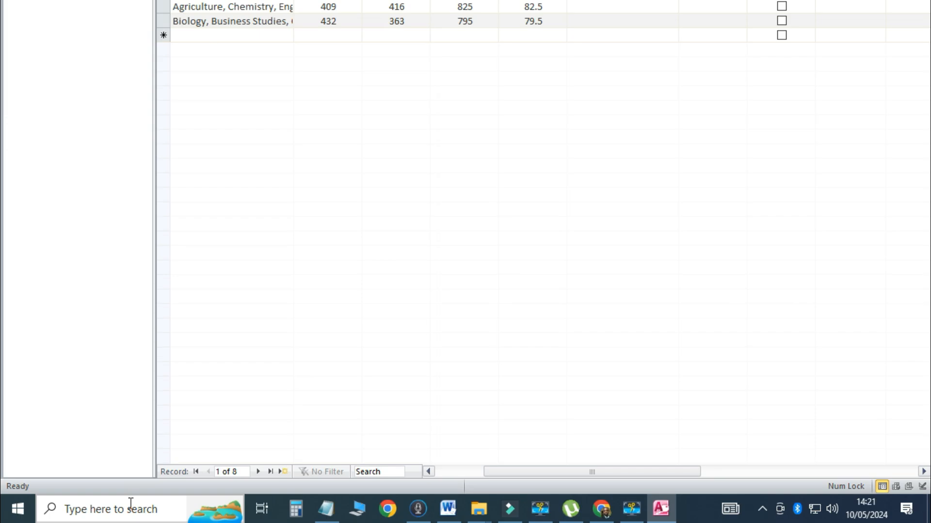
Step: Switch to the Windows Control Panel and open the currency settings within the Region format customization
click(131, 518)
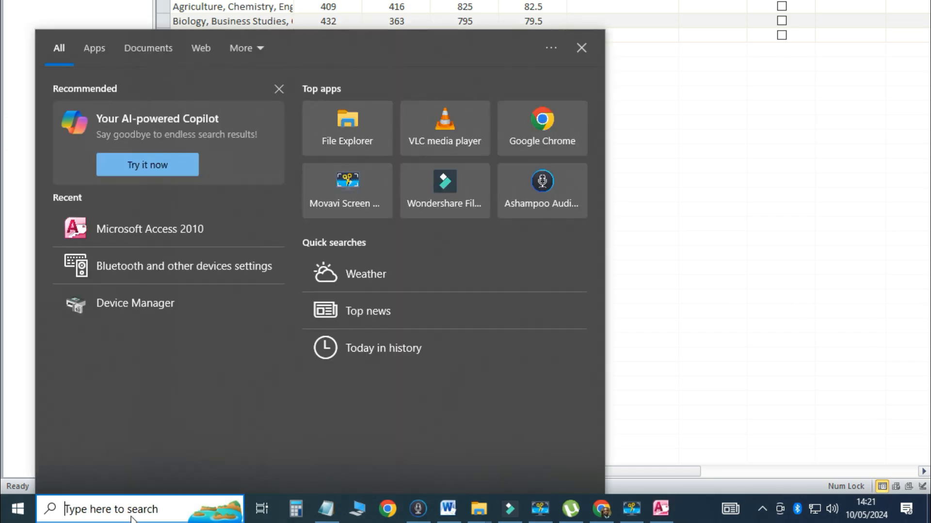
text(control panel)
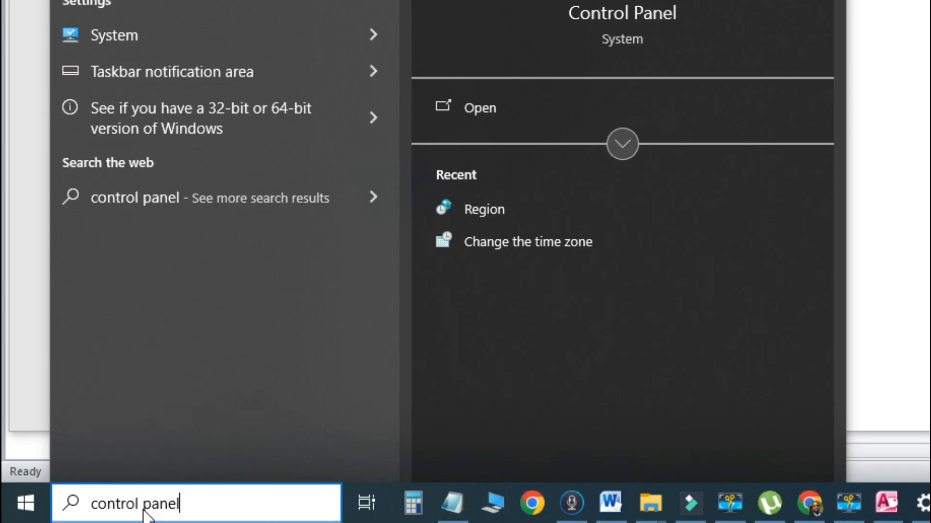
click(179, 374)
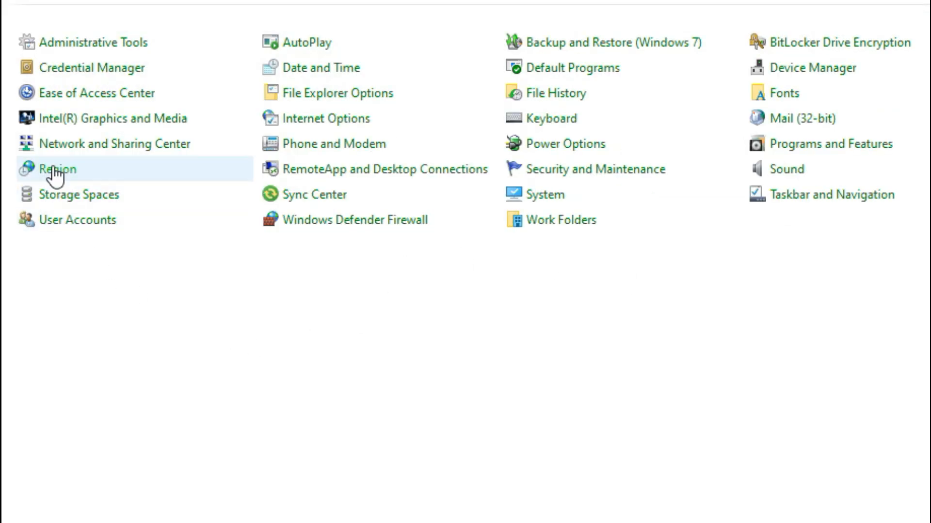
click(56, 172)
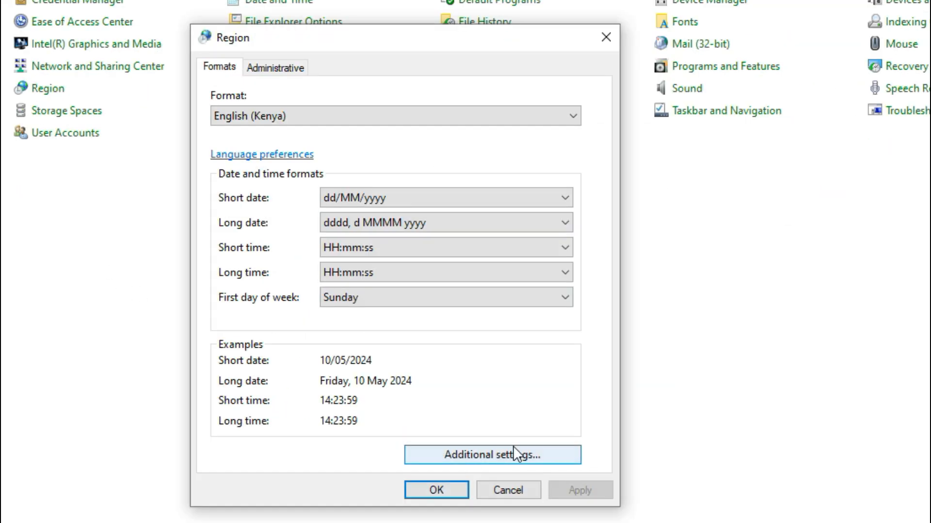
click(500, 457)
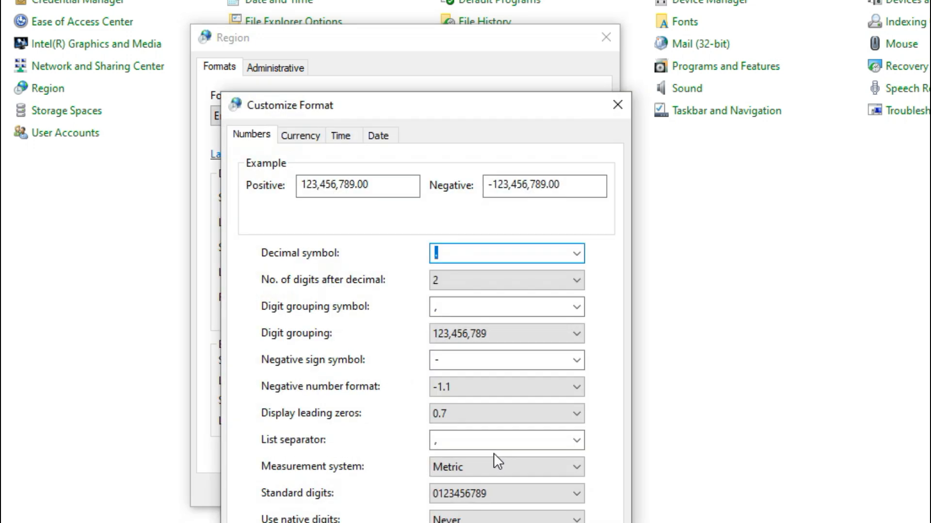
click(302, 138)
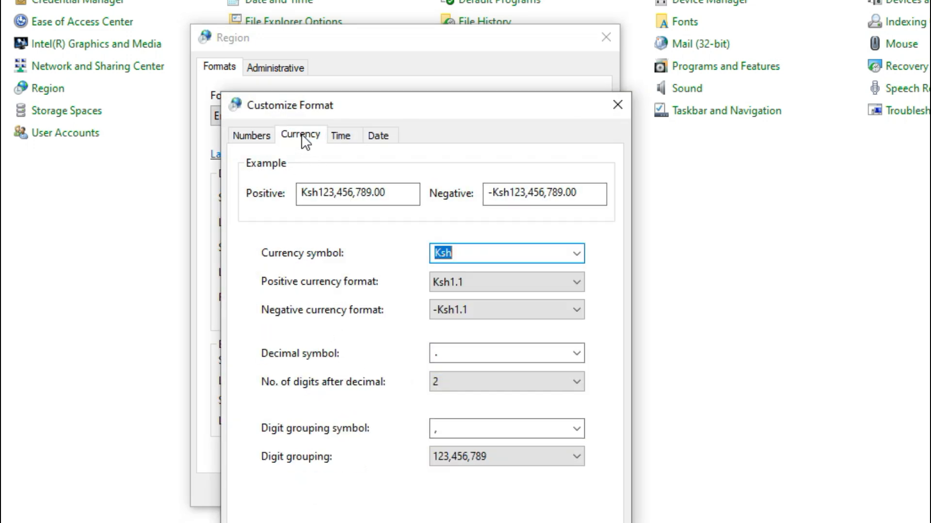
Step: Review the currency symbol choices in the format customization, and compare them with the prefix of the first student's StudFees value in Access
click(478, 254)
drag(480, 254, 284, 284)
click(577, 253)
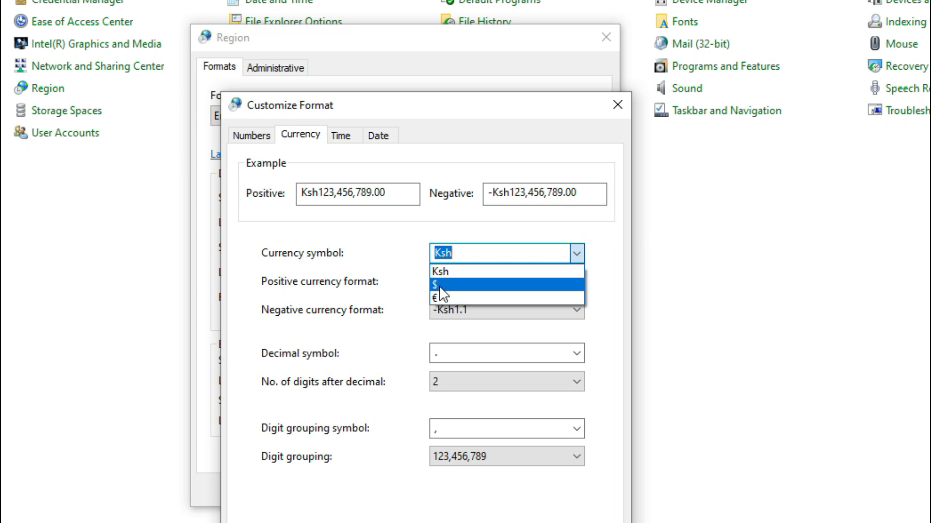
click(409, 235)
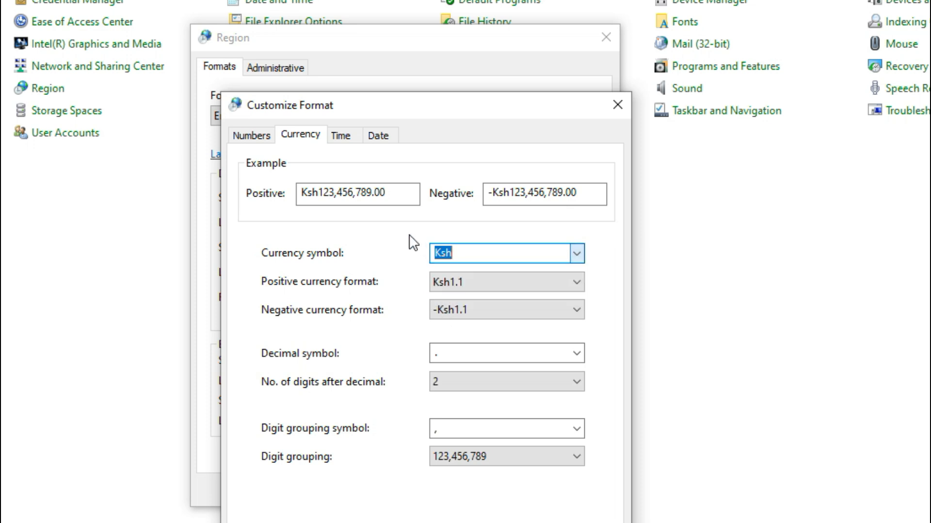
click(502, 254)
drag(469, 254, 149, 274)
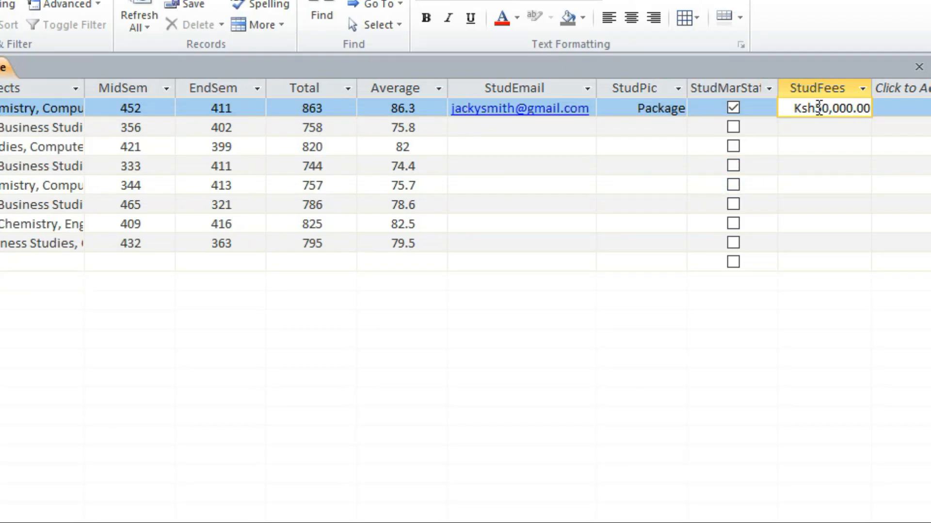
drag(817, 108, 794, 108)
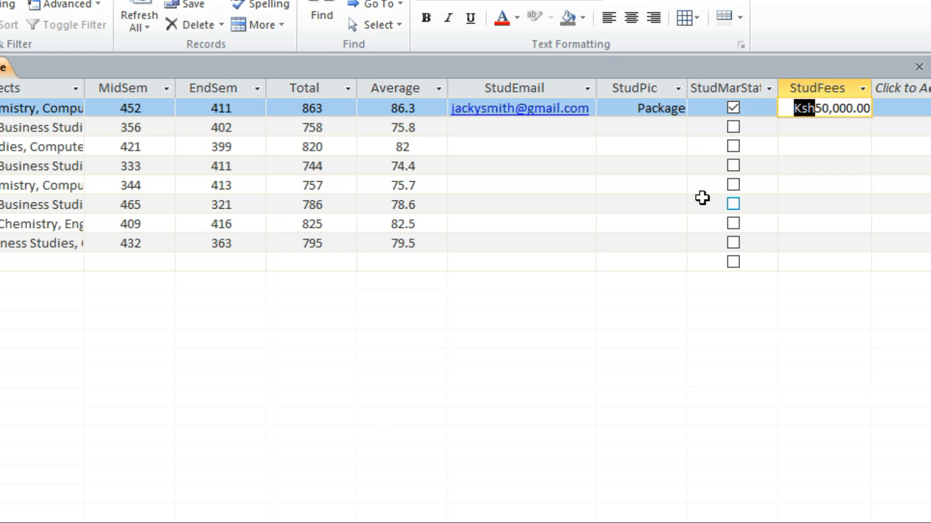
click(815, 109)
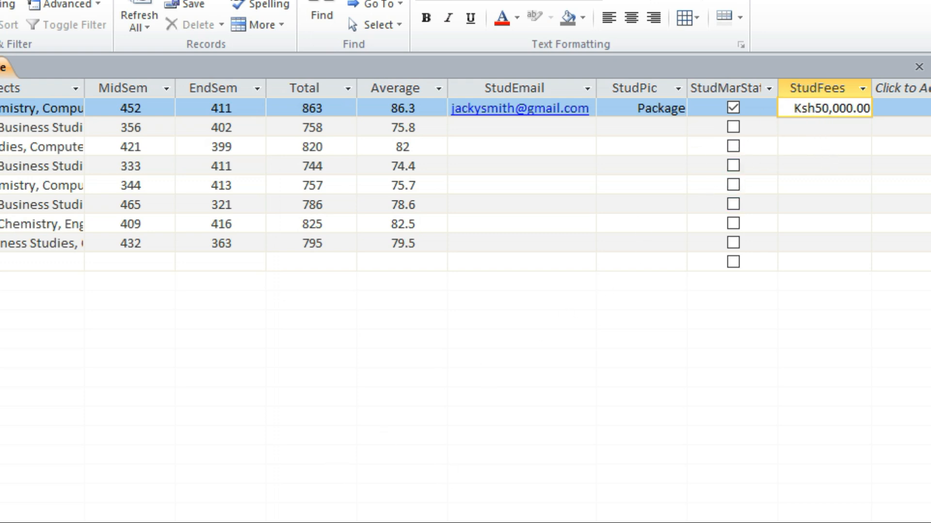
Step: Set the currency symbol to "Ksh." in the Control Panel's region settings, and check the first student's StudFees value in Access
key(alt+Tab)
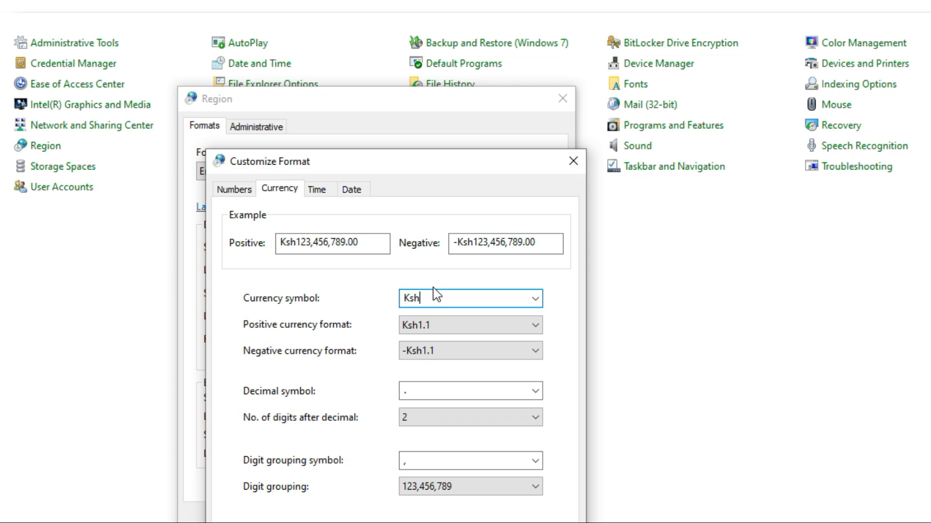
text(.)
click(557, 489)
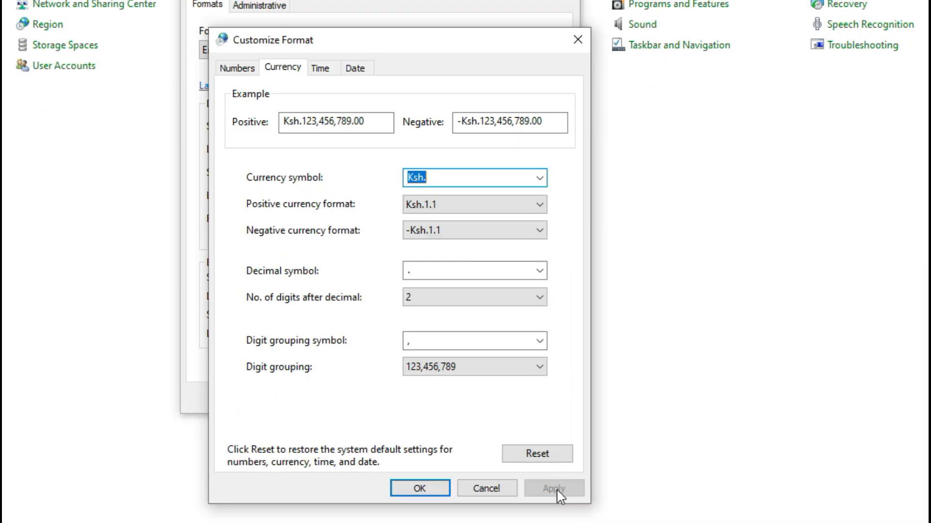
click(421, 490)
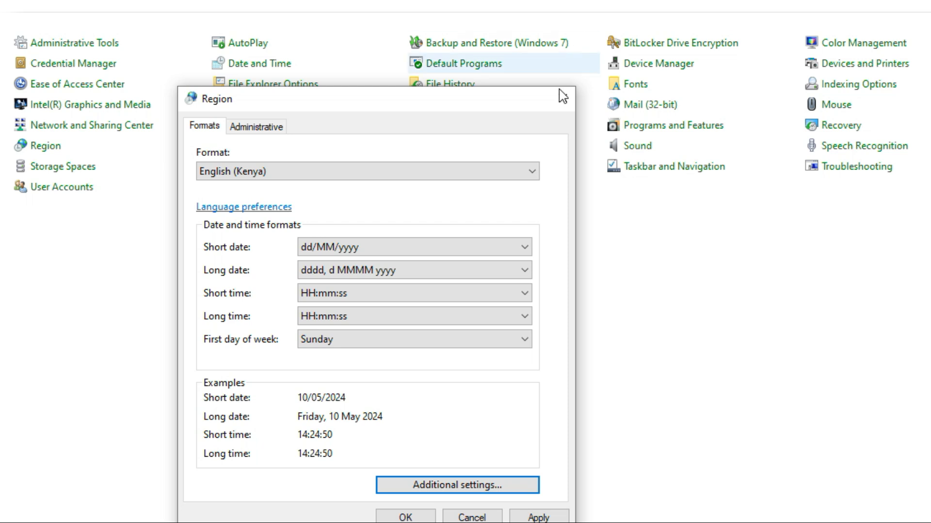
click(405, 516)
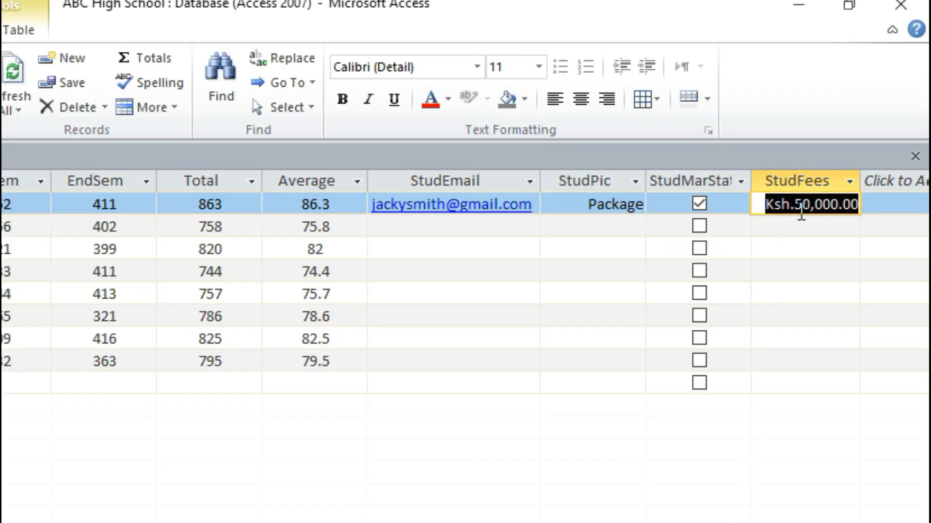
click(802, 204)
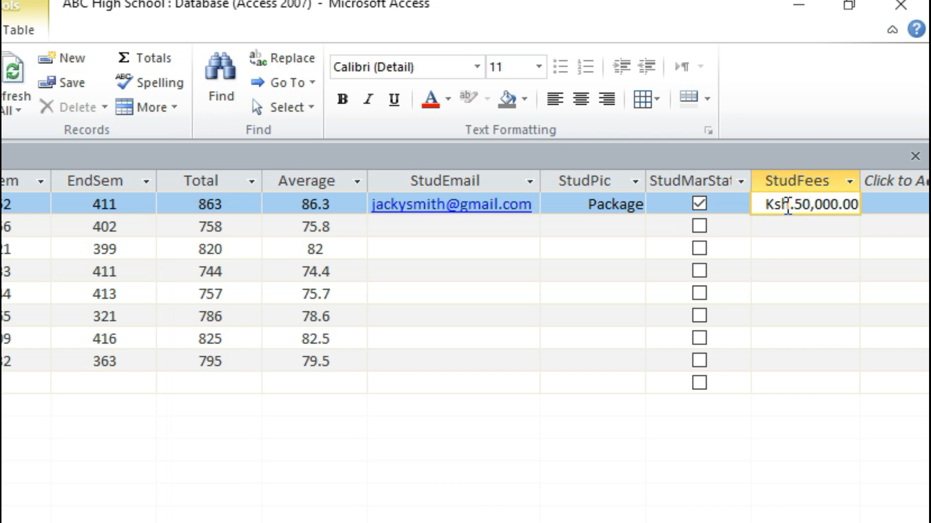
drag(787, 204, 793, 208)
click(795, 205)
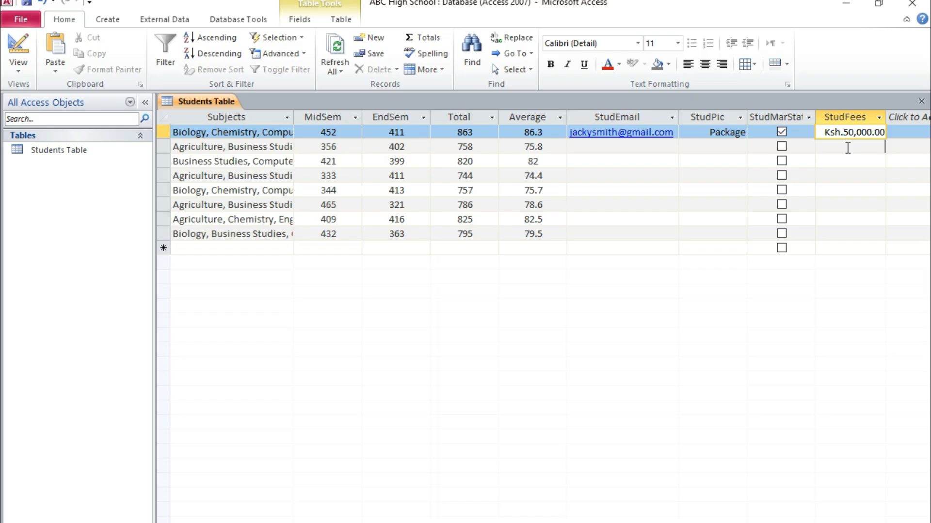
Step: Enter StudFees of 52000 for the second student and 56000 for the third student
click(847, 148)
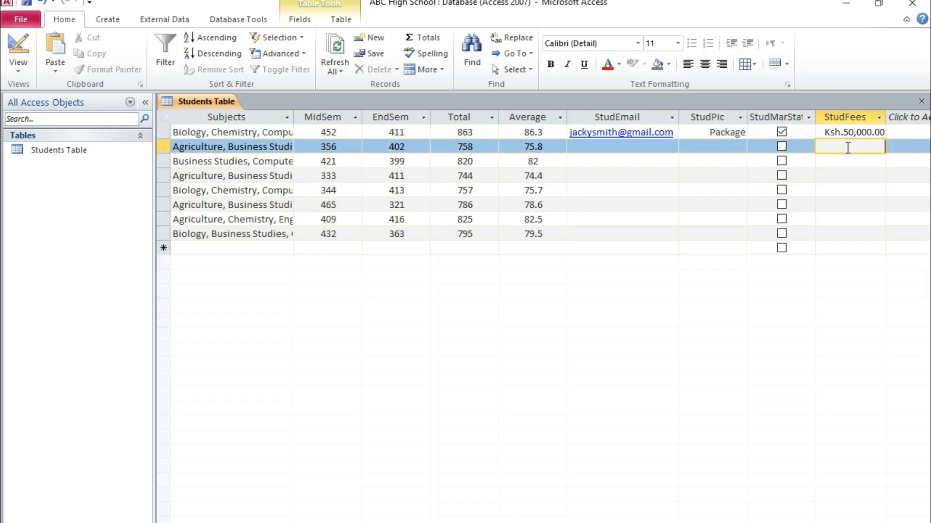
text(52000)
key(Down)
text(56)
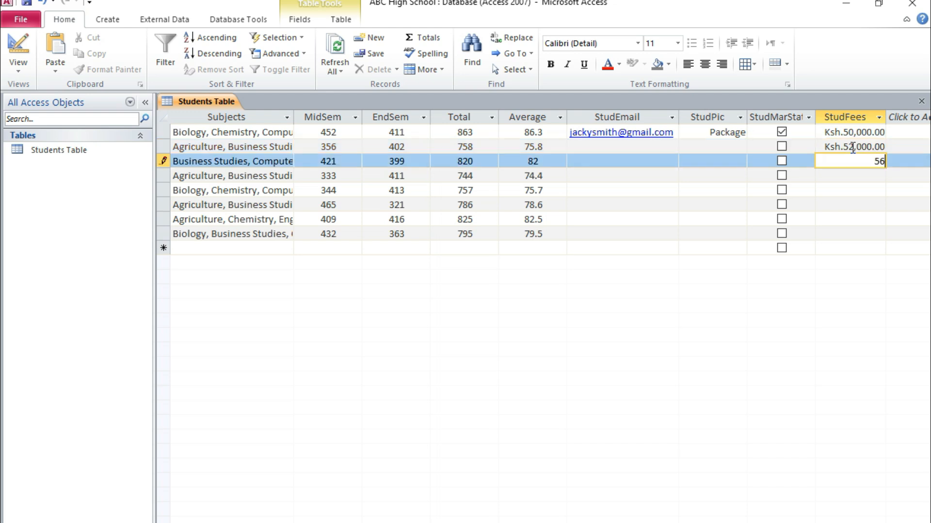
text(,000)
key(Down)
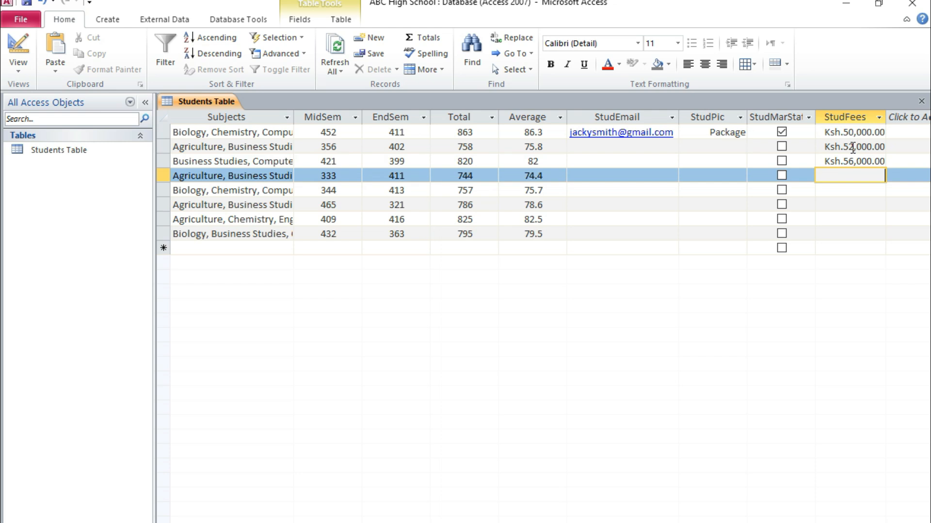
Step: Set the fourth student's StudFees to 51000
text(51)
key(Down)
key(Down)
key(Down)
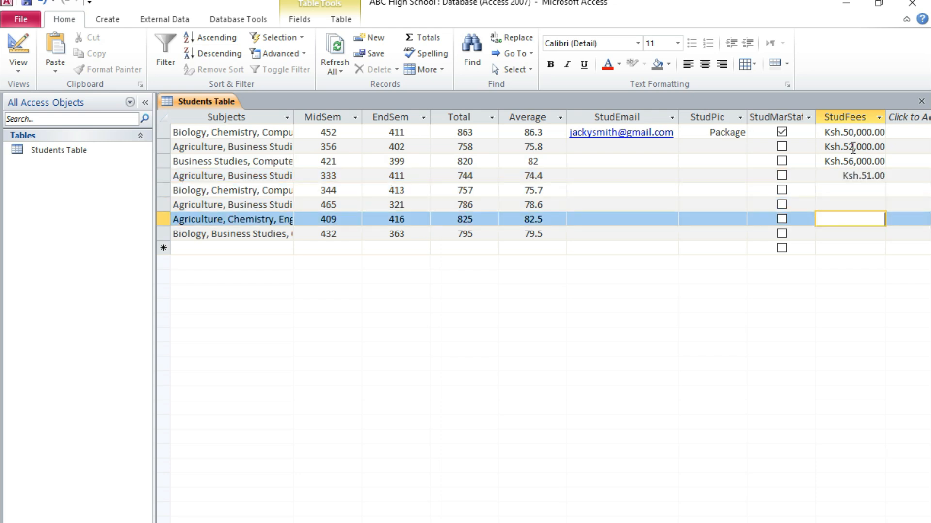
click(879, 176)
text(000)
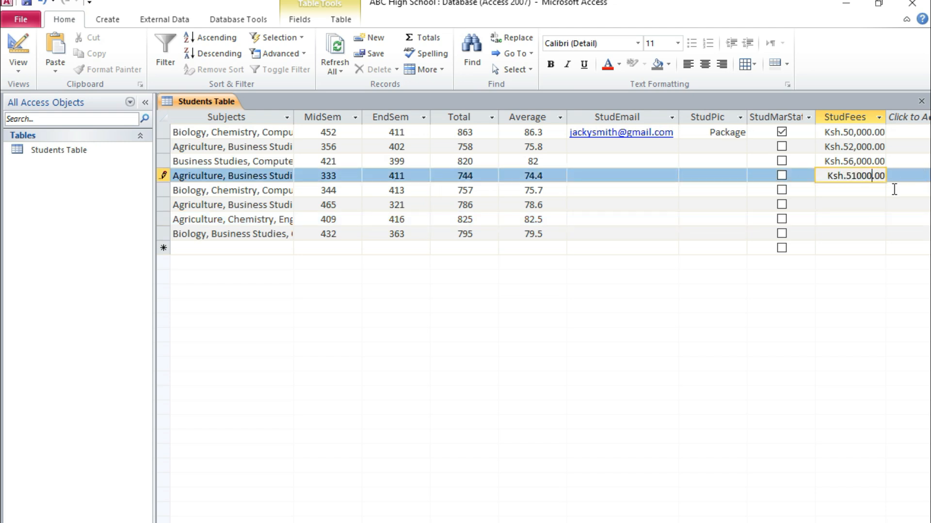
Step: Enter StudFees of 100000, 90000, 80000 and 70000 for the fifth to eighth students and save the table
click(883, 189)
text(100000)
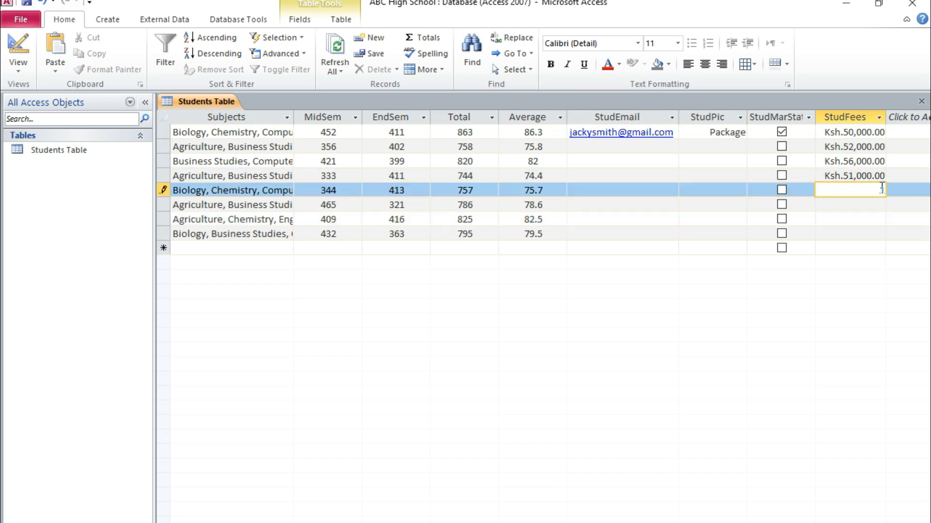
click(844, 202)
text(90000)
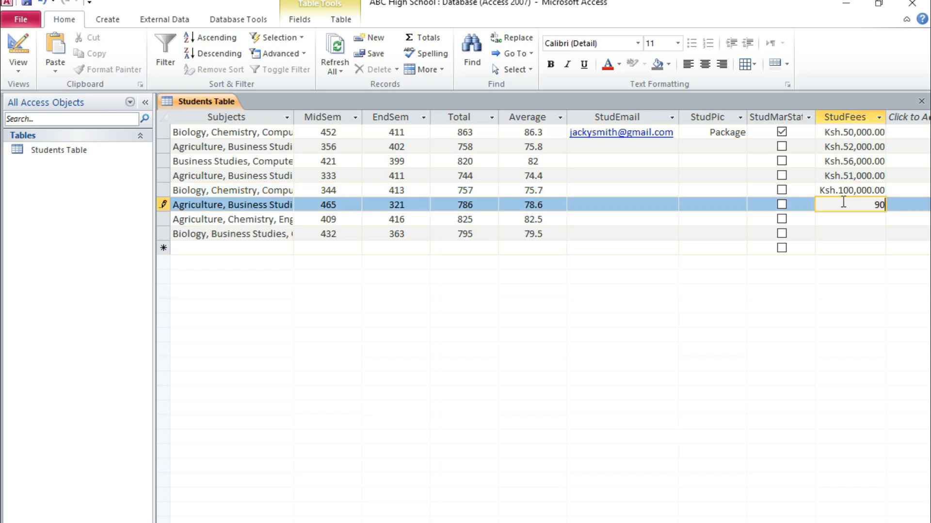
click(857, 221)
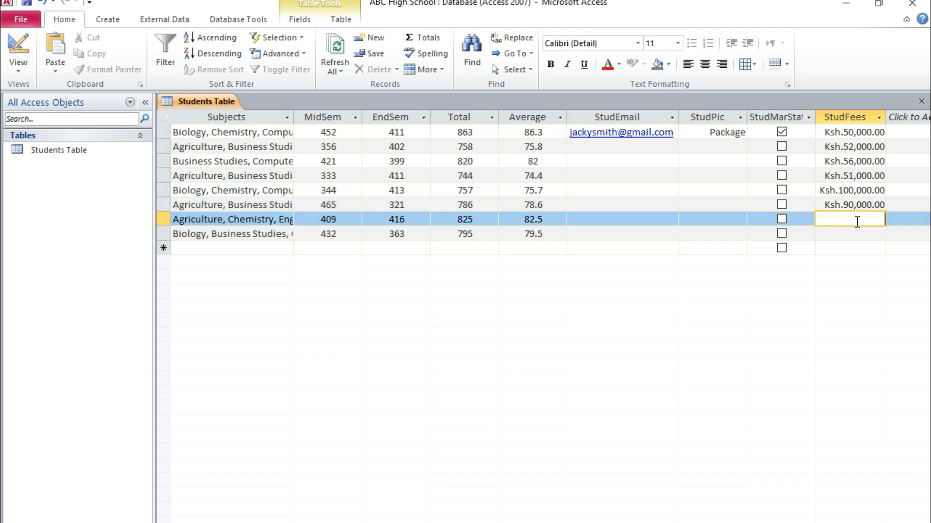
text(80000)
click(861, 234)
text(70)
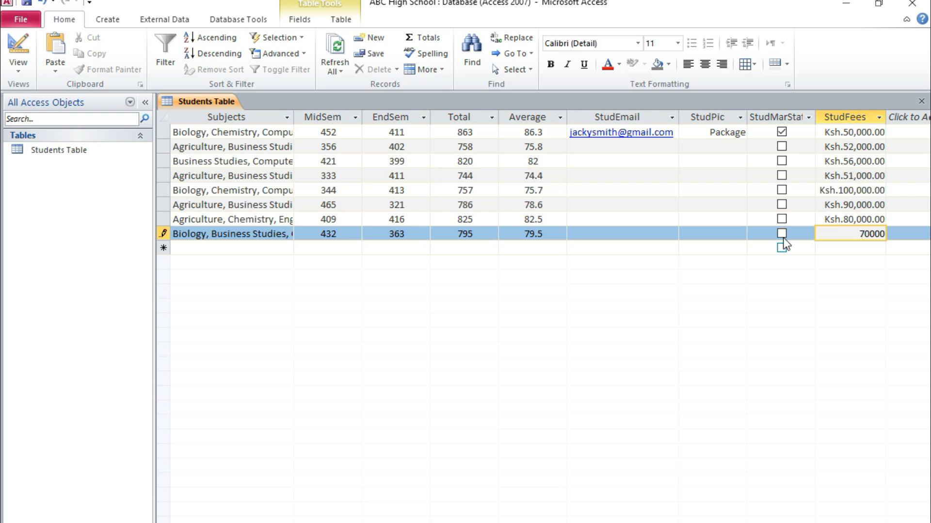
click(848, 235)
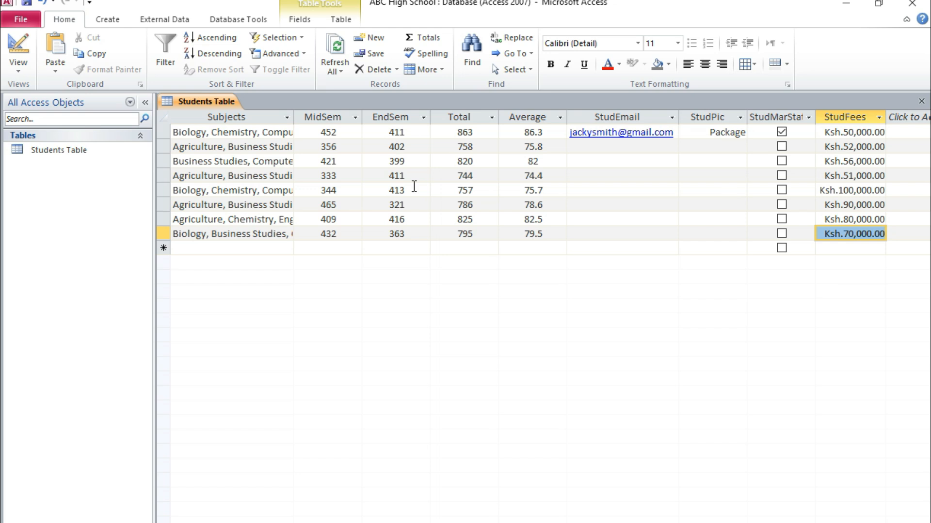
click(31, 2)
Step: Start the second student's StudEmail entry
click(642, 149)
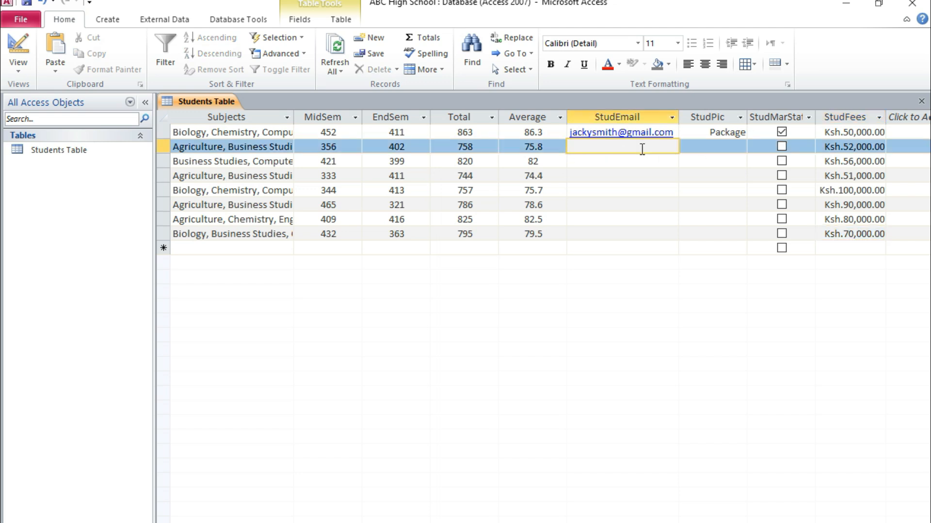
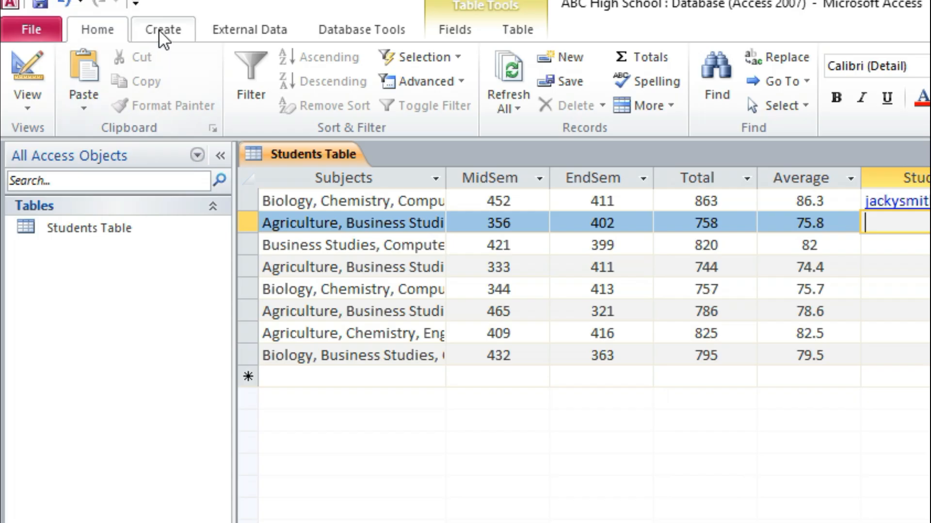
Step: Create a new table, save it as Basketball Table and open it in Design view
click(104, 19)
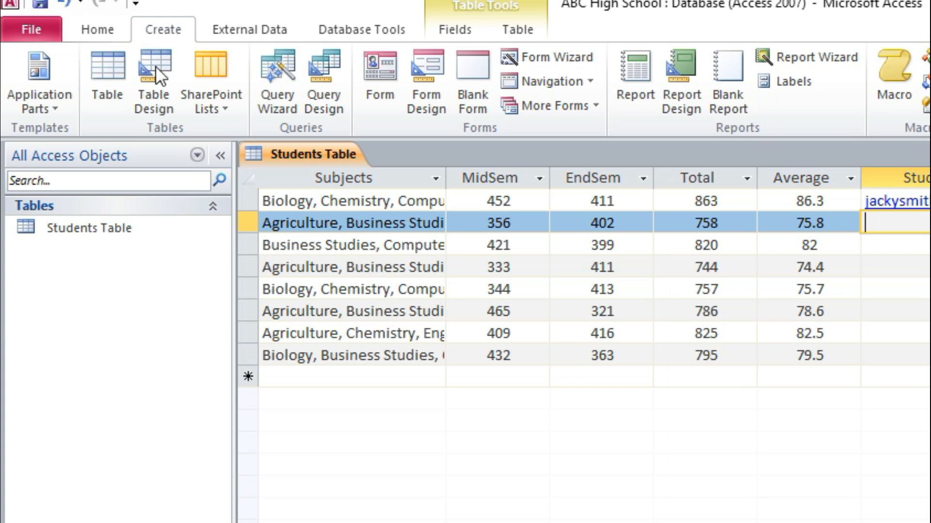
click(105, 95)
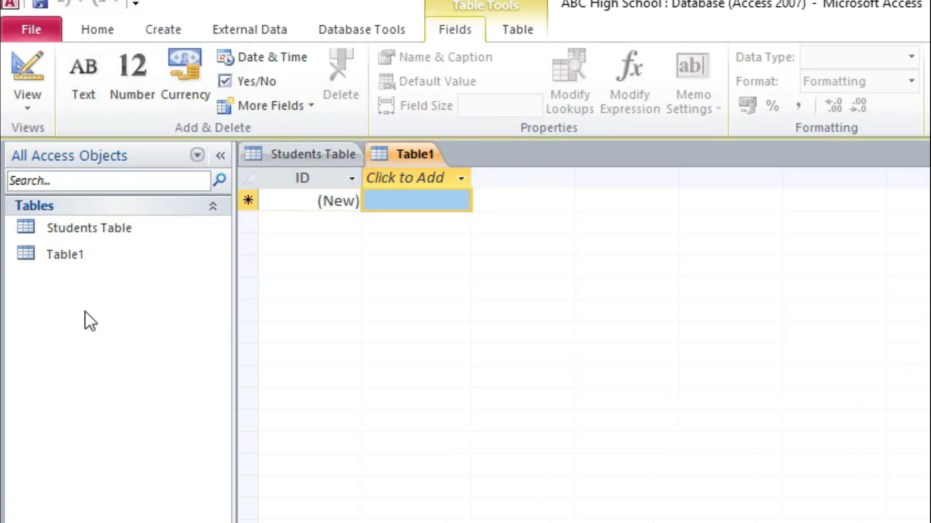
click(28, 103)
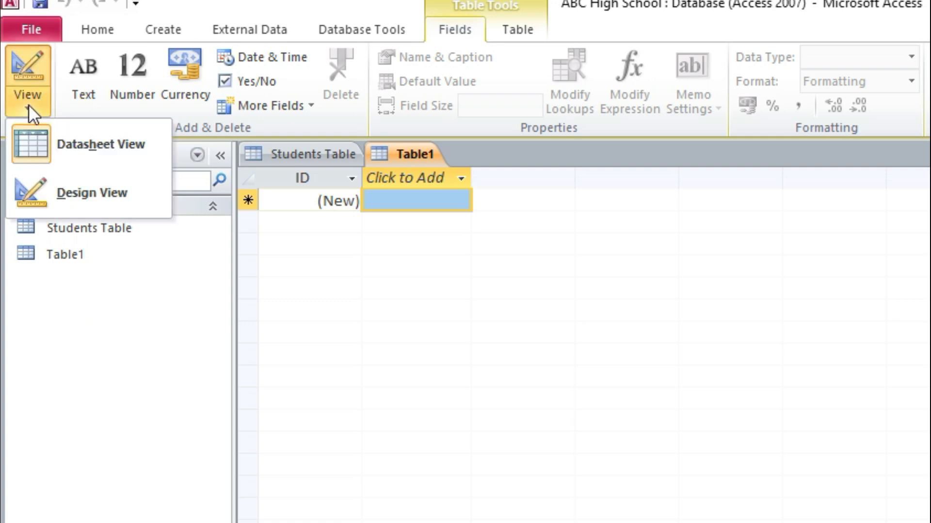
click(63, 189)
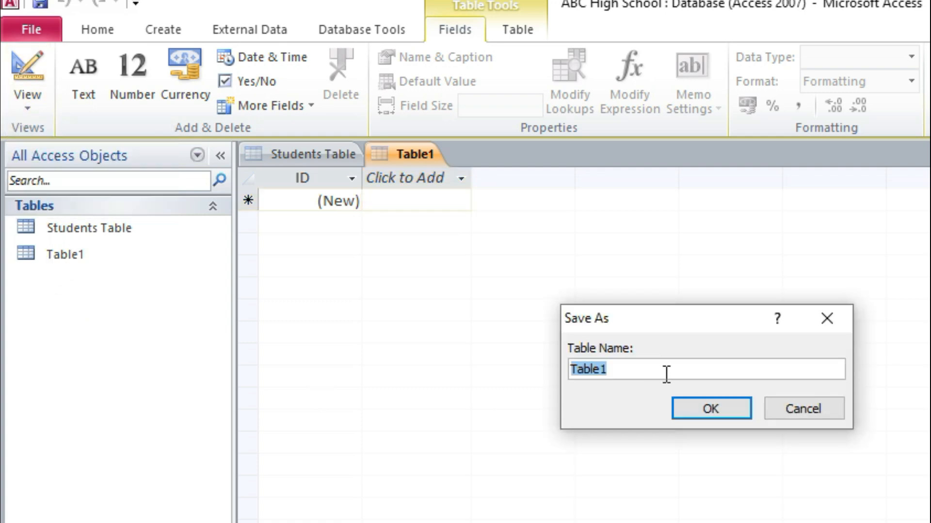
text(B)
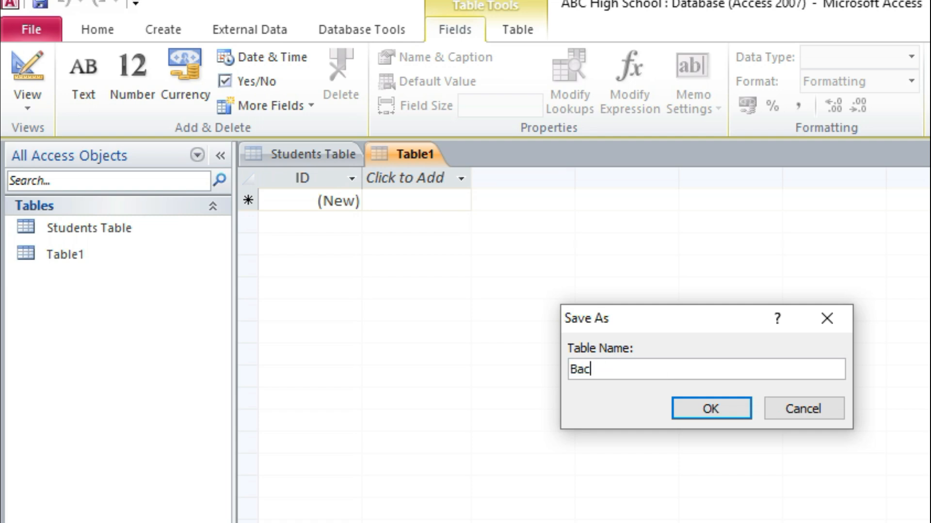
text(asketba)
text(ll a)
text(Table)
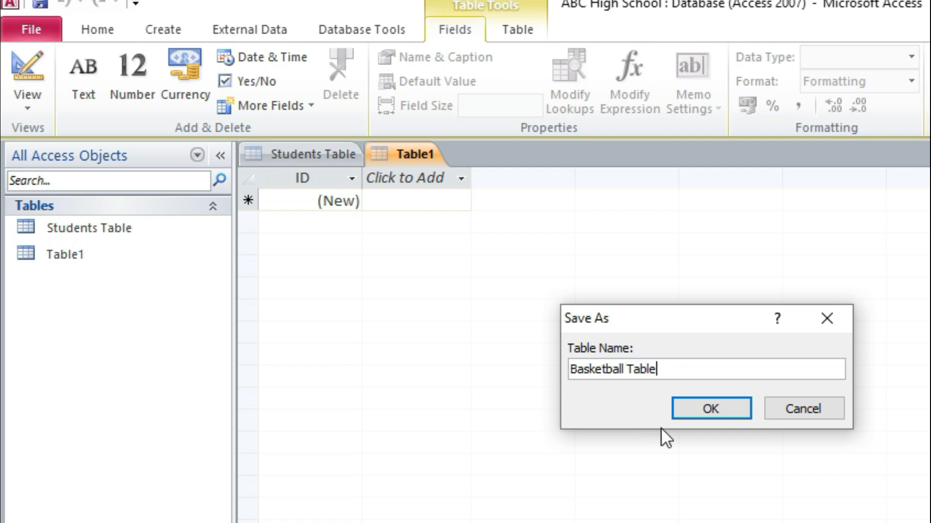
click(705, 417)
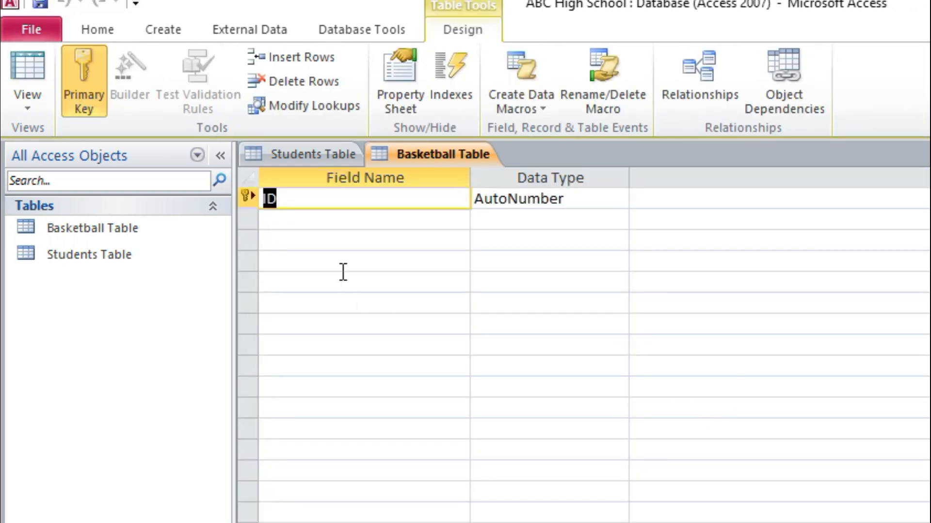
Step: Rename the Basketball Table's ID field as BBNo and set its data type to Text
text(BAs)
key(BackSpace)
key(BackSpace)
text(asketball)
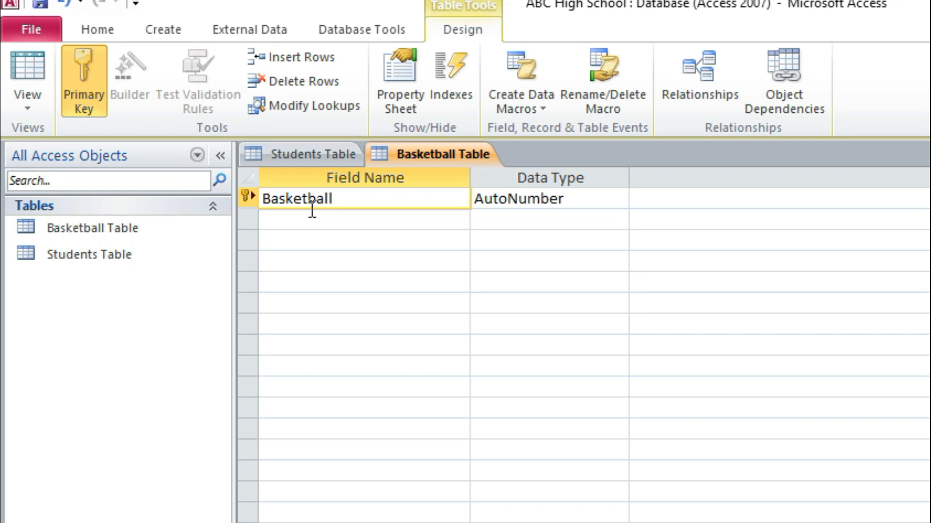
key(BackSpace)
key(BackSpace)
key(BackSpace)
key(BackSpace)
key(BackSpace)
key(BackSpace)
key(BackSpace)
key(BackSpace)
text(BBNo)
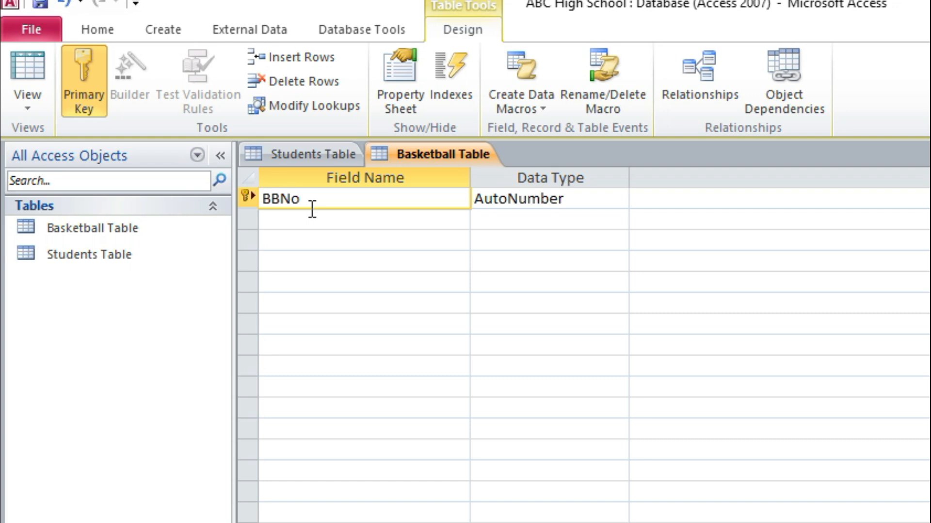
click(594, 199)
click(618, 200)
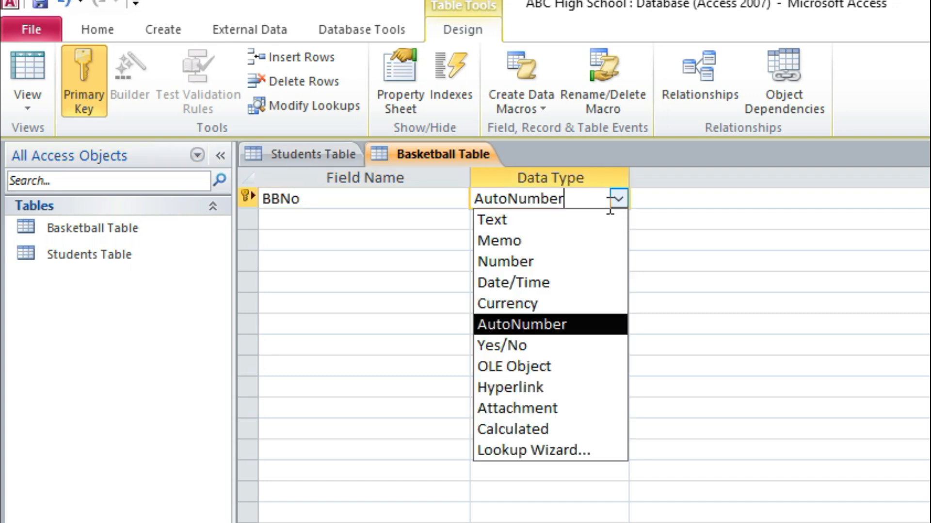
click(546, 218)
Step: Add a StudAdm field with the Text data type below BBNo
click(331, 220)
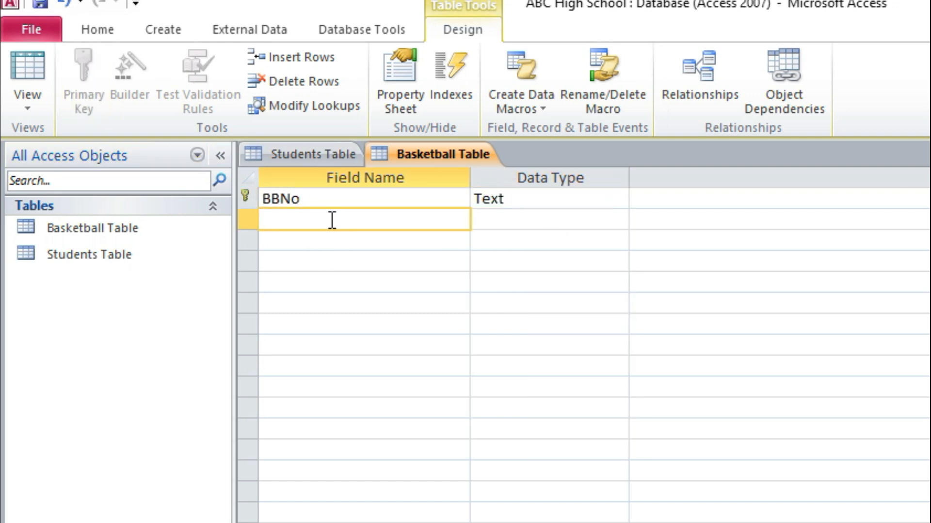
text(StudAdm)
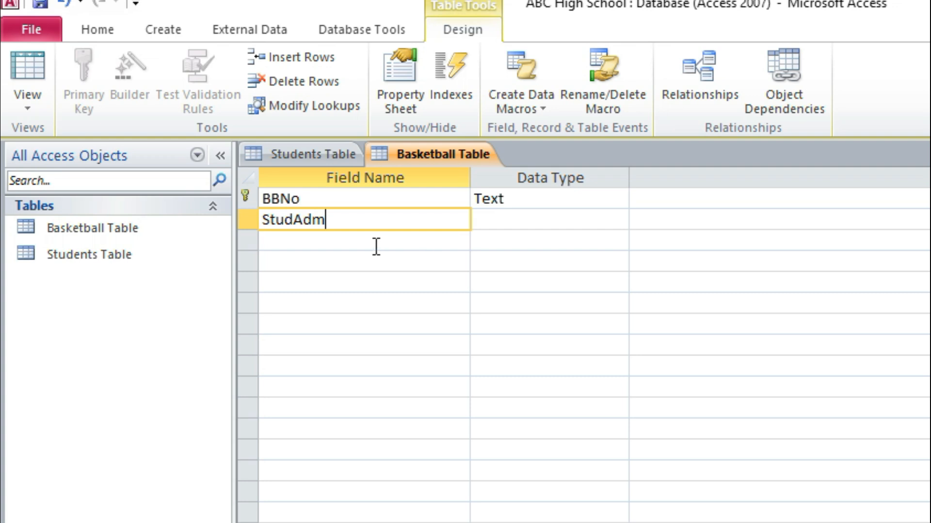
click(515, 220)
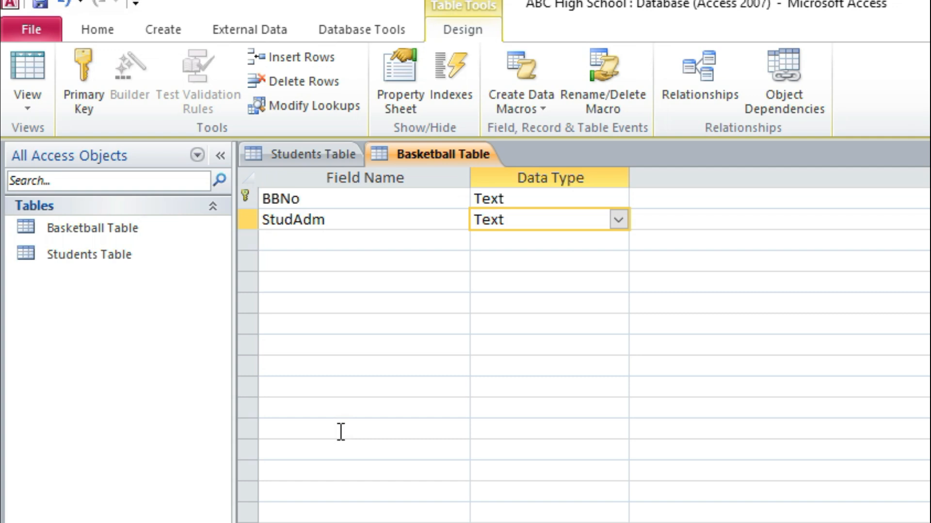
Step: Add a JerseyNum field and set its data type to Number
click(300, 240)
text(Je)
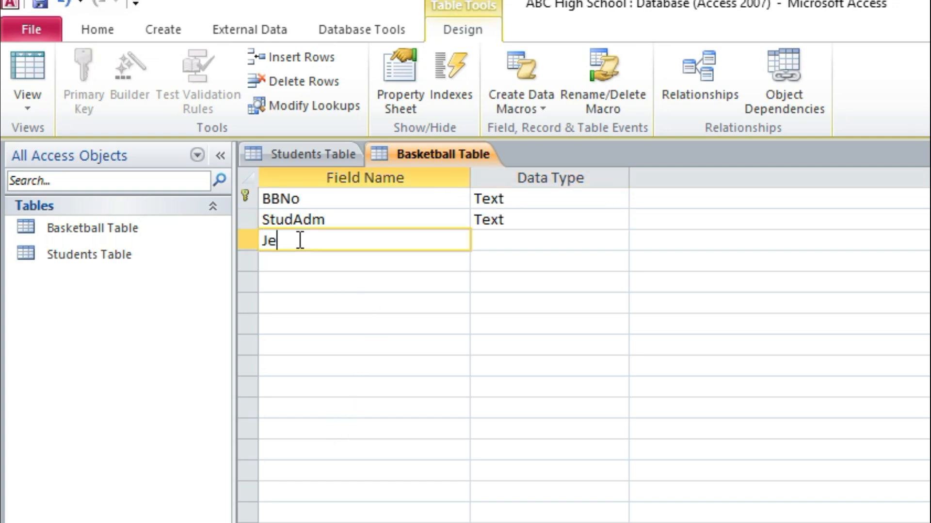
text(rseyNum)
click(514, 241)
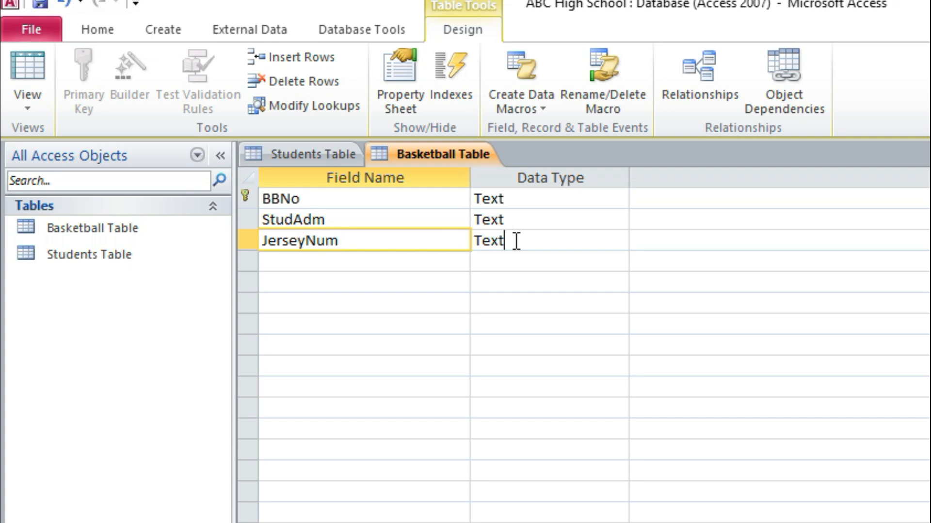
click(619, 239)
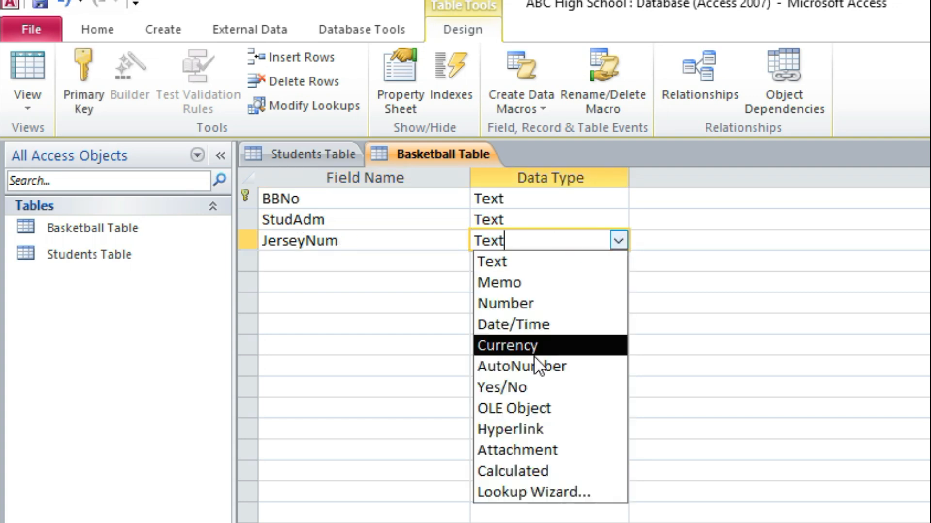
click(533, 302)
Step: Add a BootsNum field and set its data type to Number
click(339, 265)
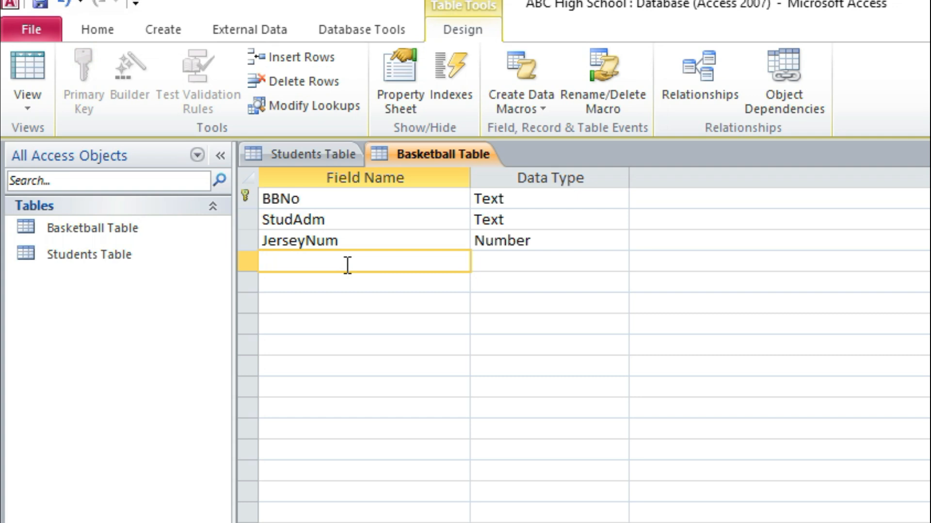
text(BootsN)
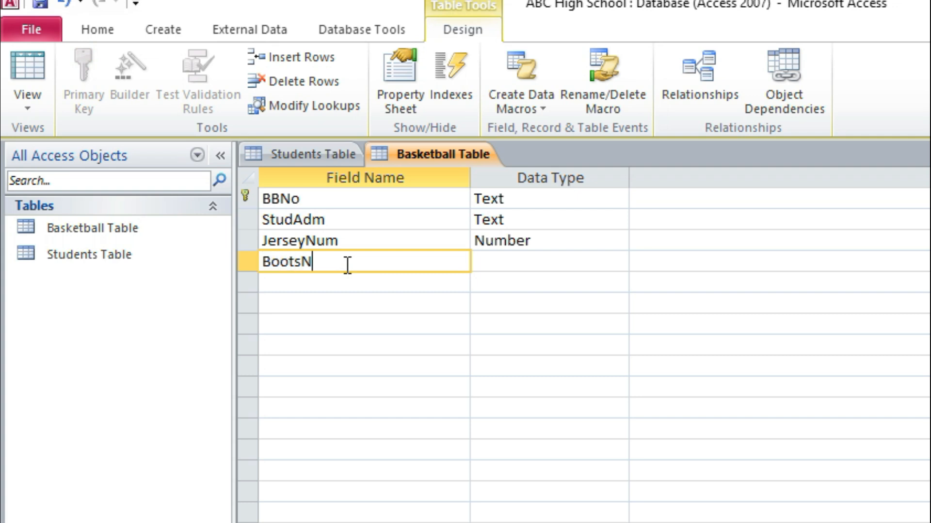
text(um)
click(580, 261)
click(623, 263)
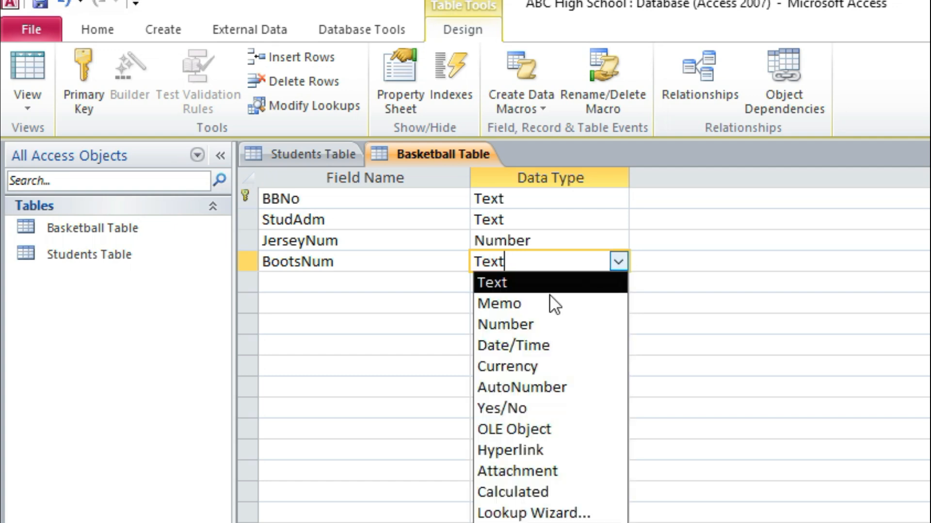
click(526, 324)
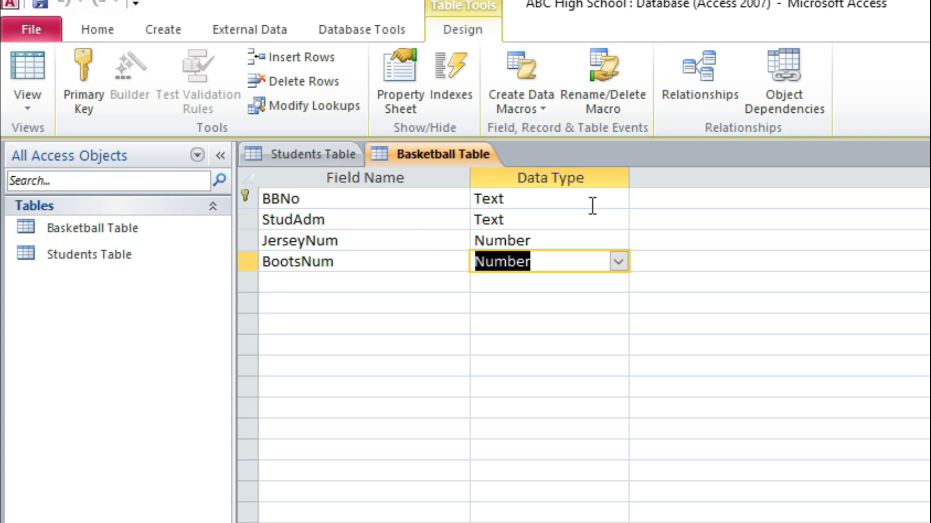
Step: Widen the Subjects column in the Students Table and select the first record's StudAdm value
double_click(126, 259)
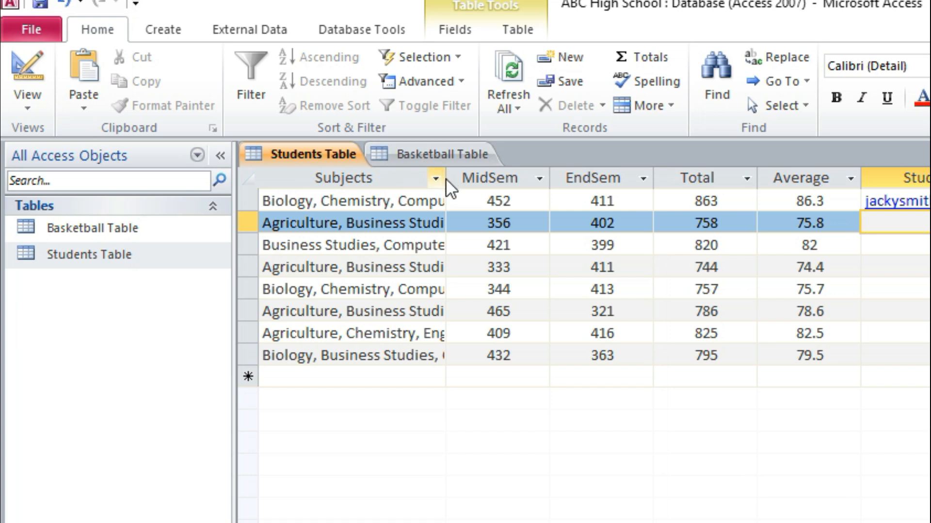
drag(449, 182, 480, 184)
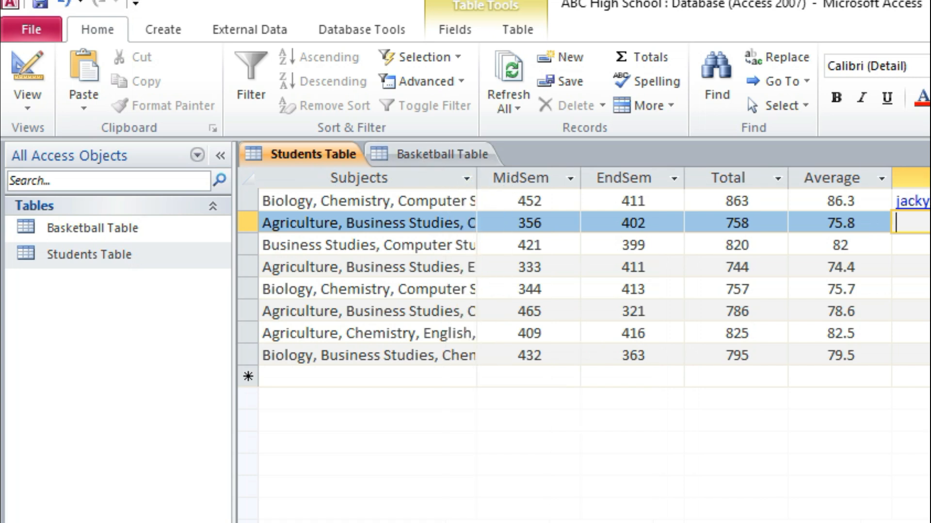
scroll(583, 291, left, 2)
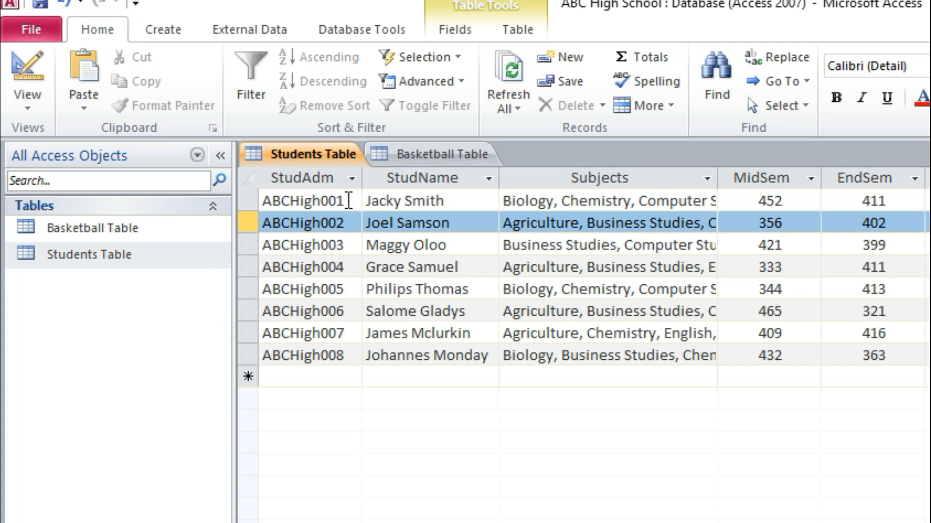
drag(348, 200, 209, 210)
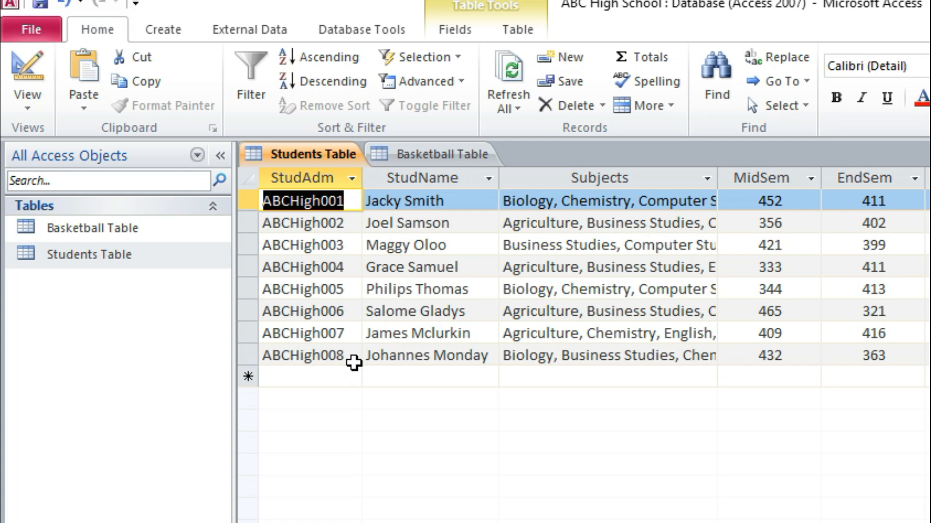
Step: Examine the Students Table's field names and data types in Design view
double_click(136, 259)
click(80, 254)
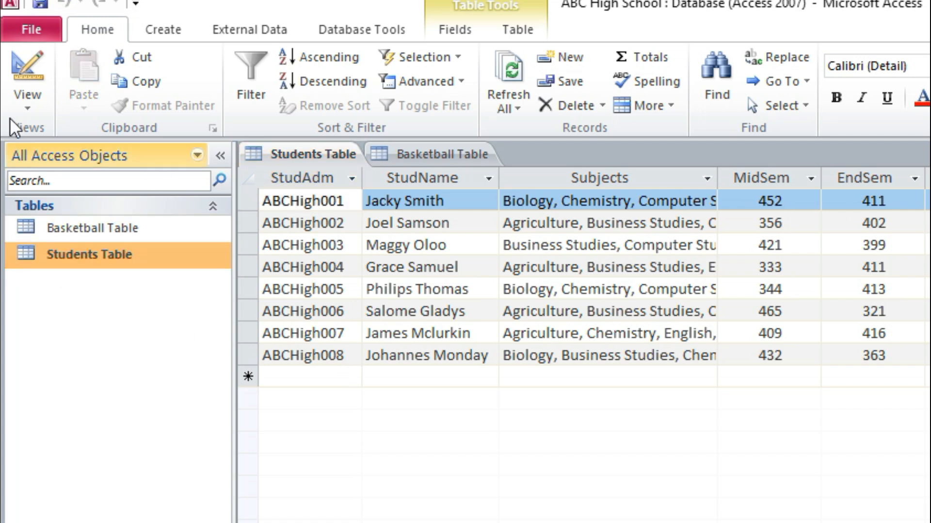
click(24, 95)
click(117, 298)
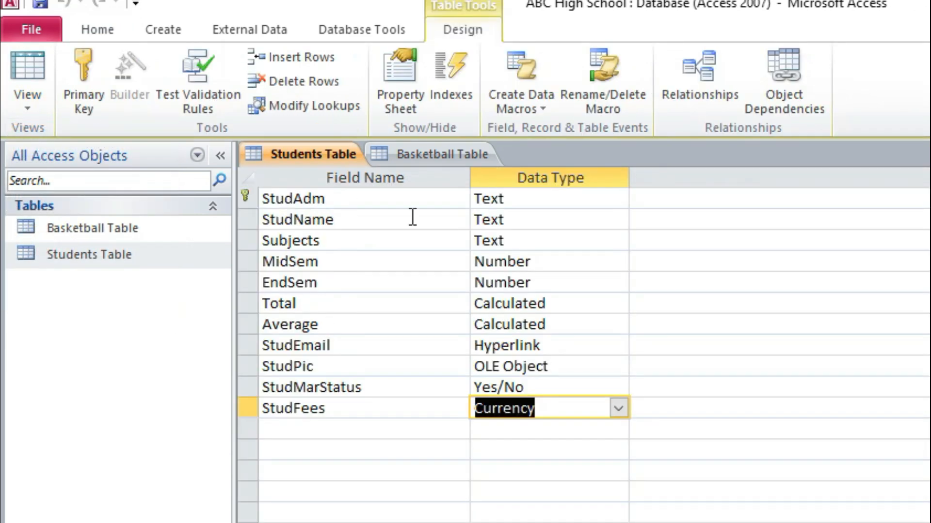
click(102, 252)
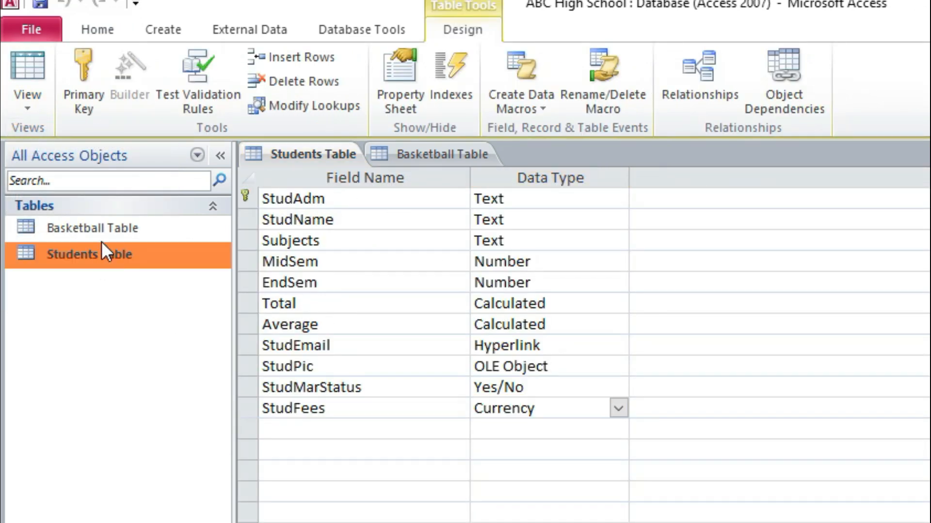
Step: Check the Basketball Table's fields in Design view, then return the table to Datasheet view
double_click(103, 228)
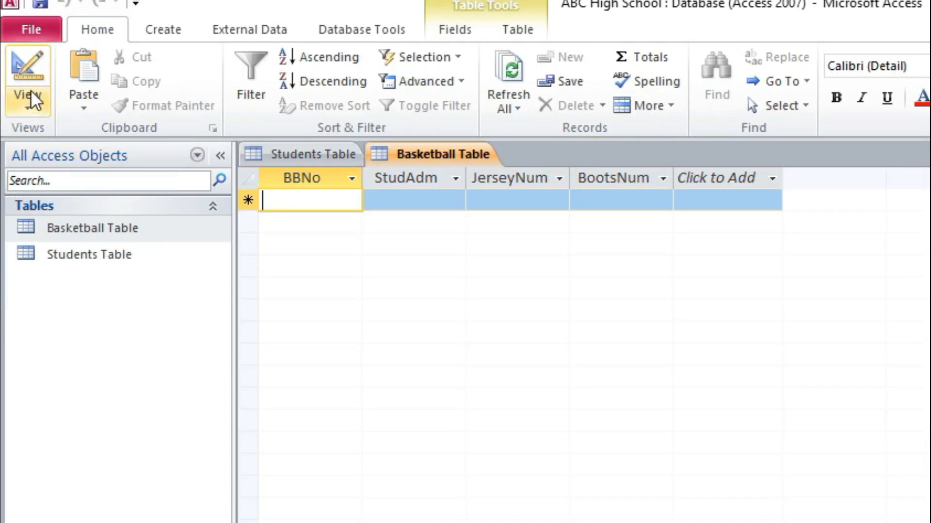
click(31, 92)
click(86, 291)
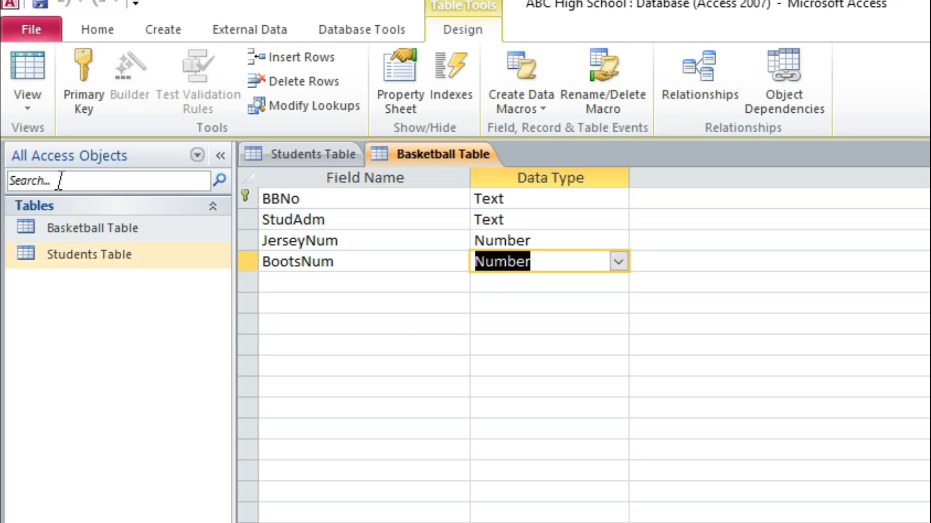
click(36, 97)
click(111, 145)
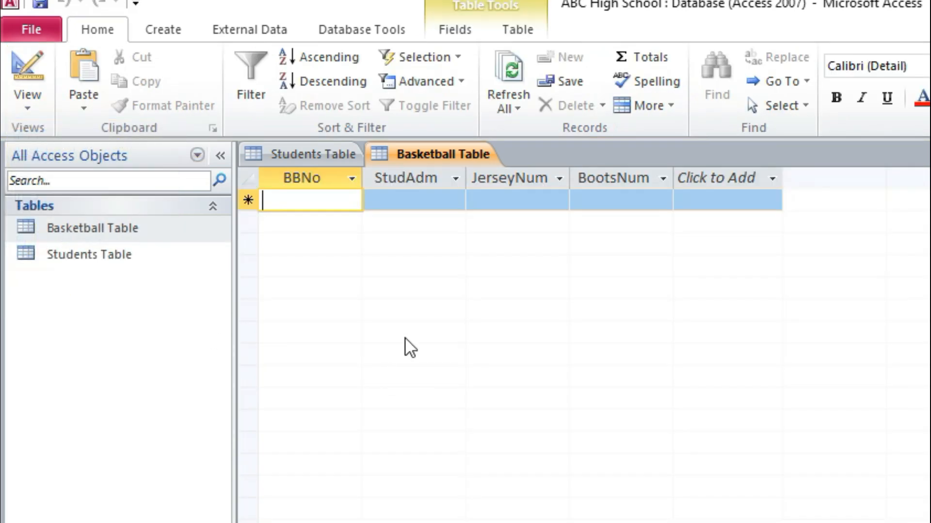
Step: Fill the Basketball Table's first record with the first student's admission number as StudAdm and BB001 as BBNo
click(409, 205)
text(ABCHigh001)
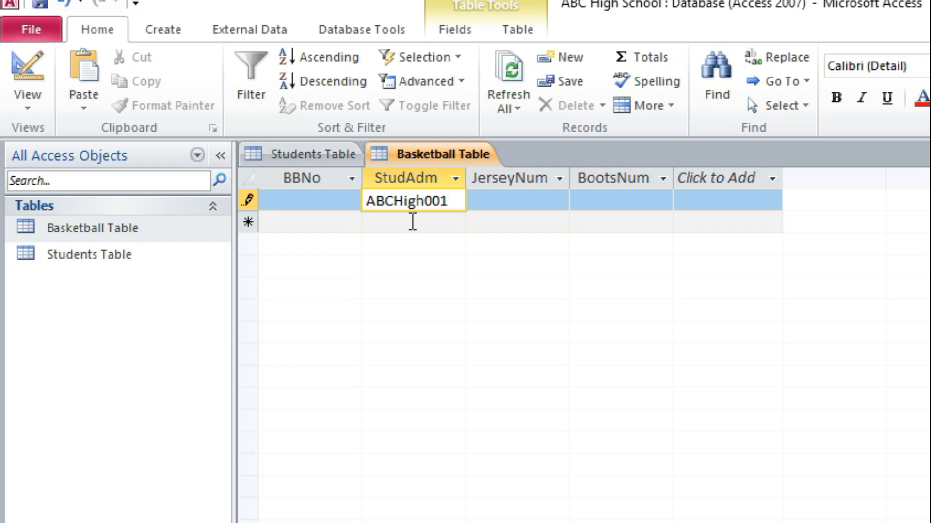
click(413, 222)
click(334, 202)
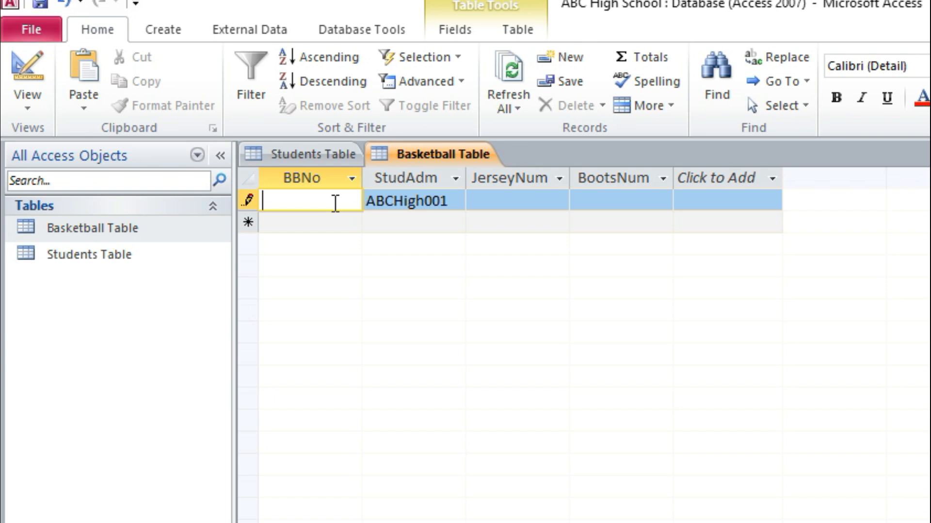
text(BB001)
Step: Start the Basketball Table's second record with the first record's StudAdm value copied down and BB002 as its BBNo
click(399, 221)
key(ctrl+apostrophe)
click(313, 201)
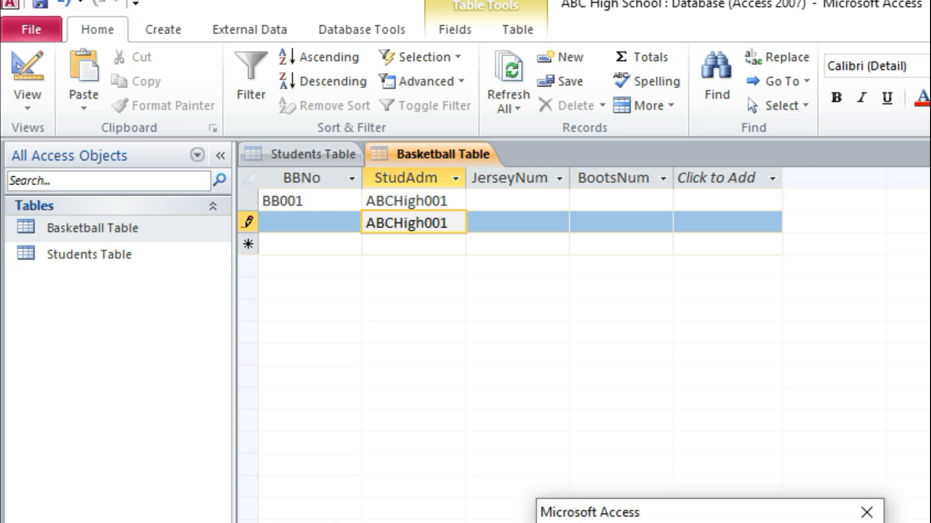
key(Return)
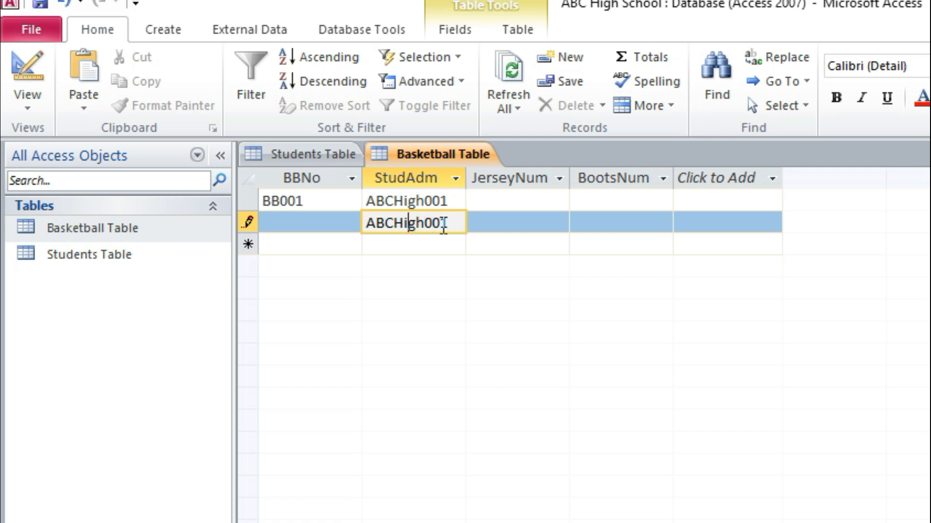
key(shift+Tab)
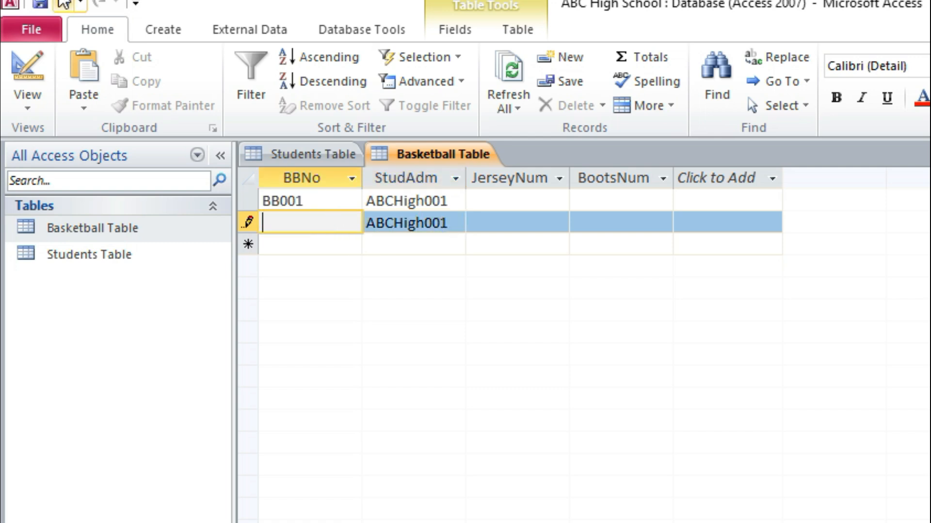
click(294, 198)
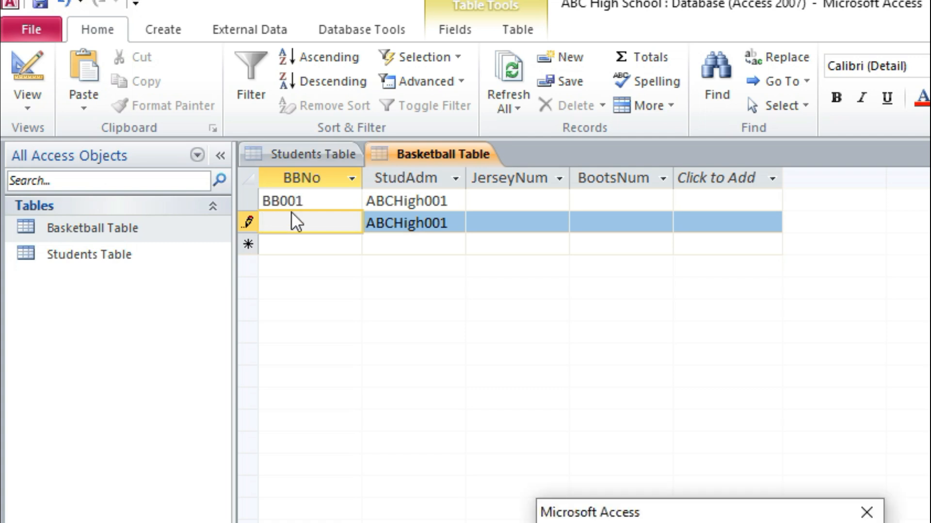
click(669, 522)
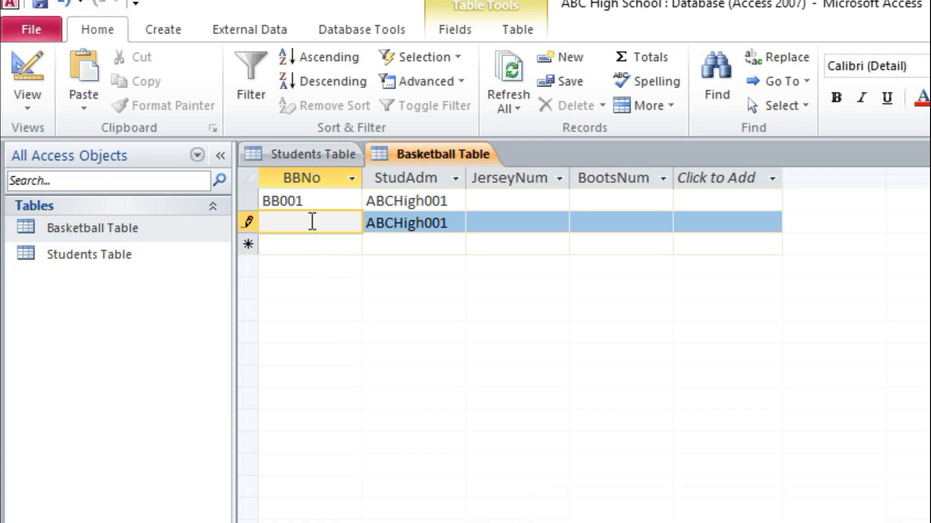
text(BB002)
Step: Add two more Basketball Table records with BBNo values BB003 and BB004 by reusing the BB002 text
drag(307, 221, 249, 222)
key(ctrl+c)
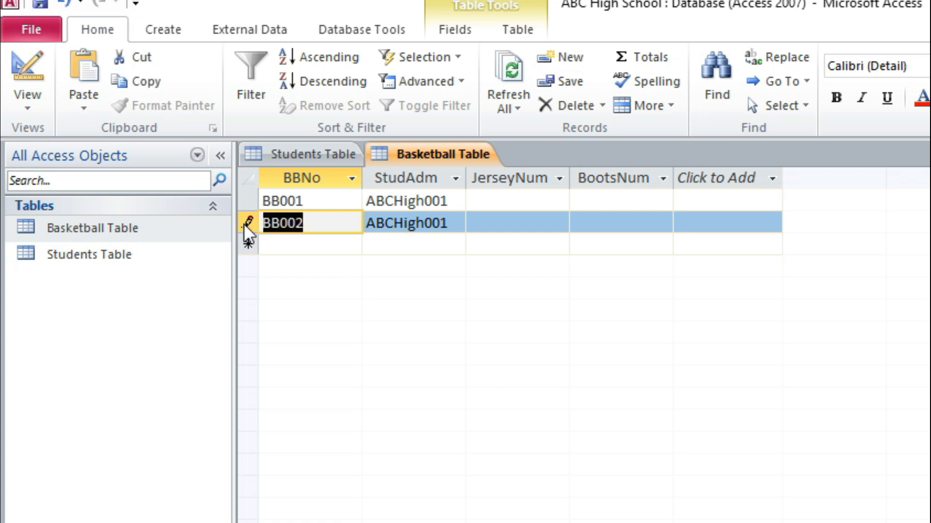
click(325, 242)
key(ctrl+v)
click(316, 270)
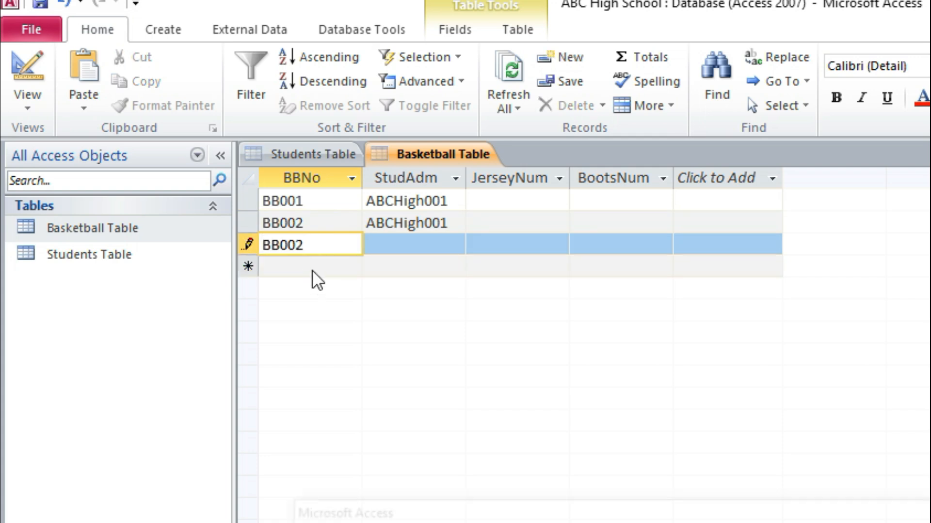
key(Return)
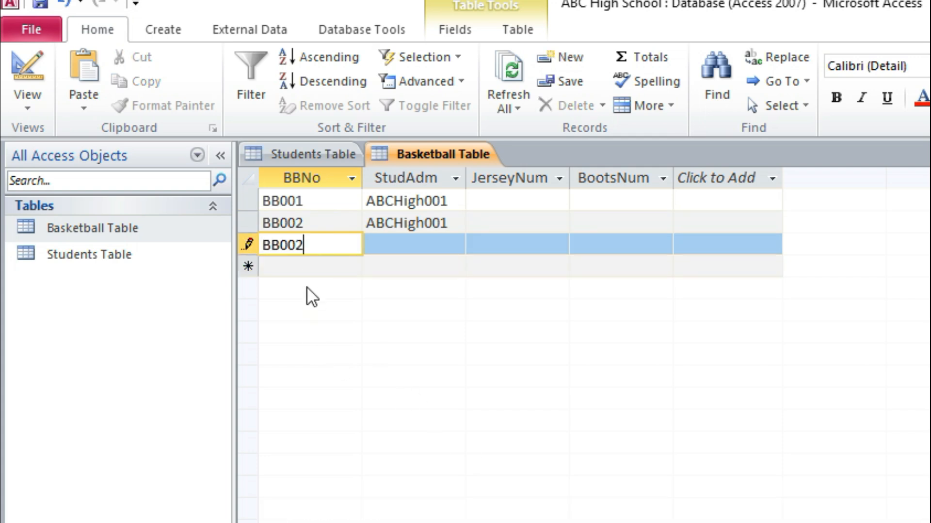
drag(296, 245, 319, 250)
text(3)
click(327, 266)
key(ctrl+v)
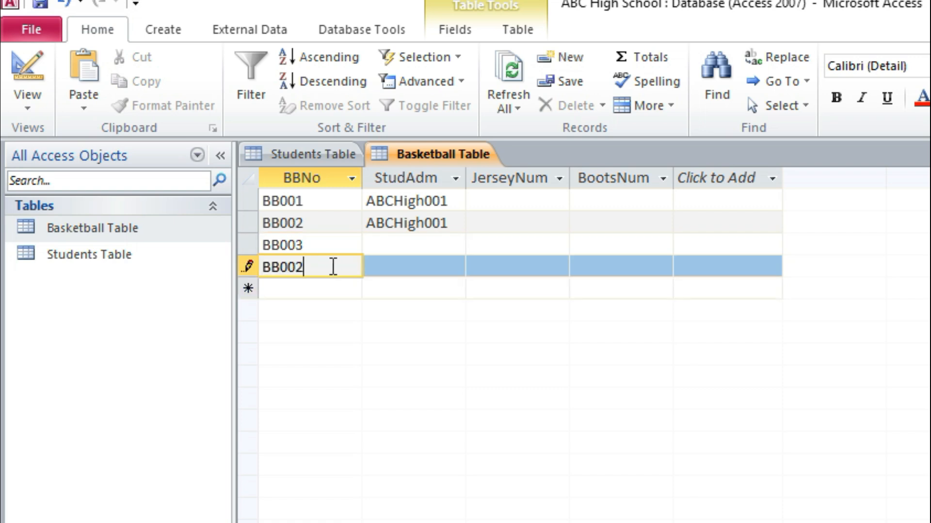
key(BackSpace)
text(4)
Step: Add two further Basketball Table records with BB005 and BB006 as their BBNo values
drag(294, 266, 254, 266)
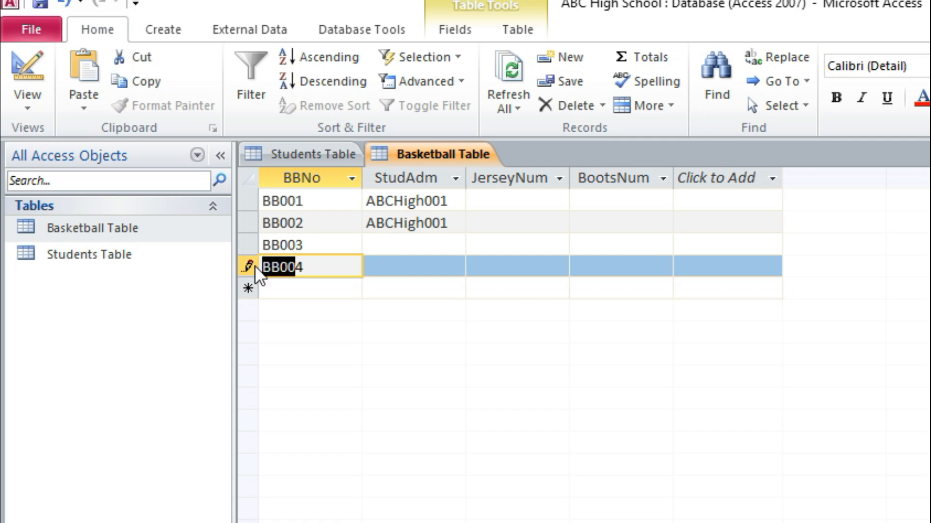
key(ctrl+c)
click(307, 290)
key(ctrl+v)
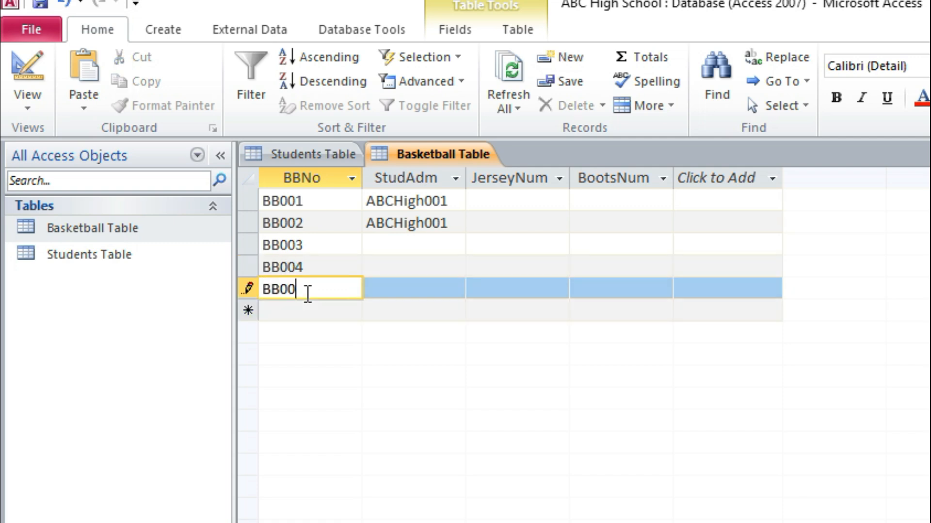
text(5)
click(310, 312)
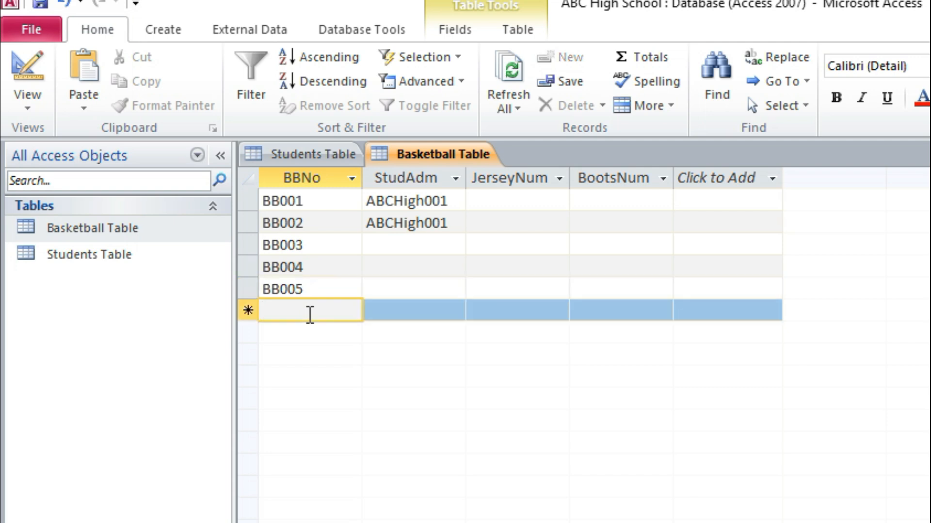
text(BB00)
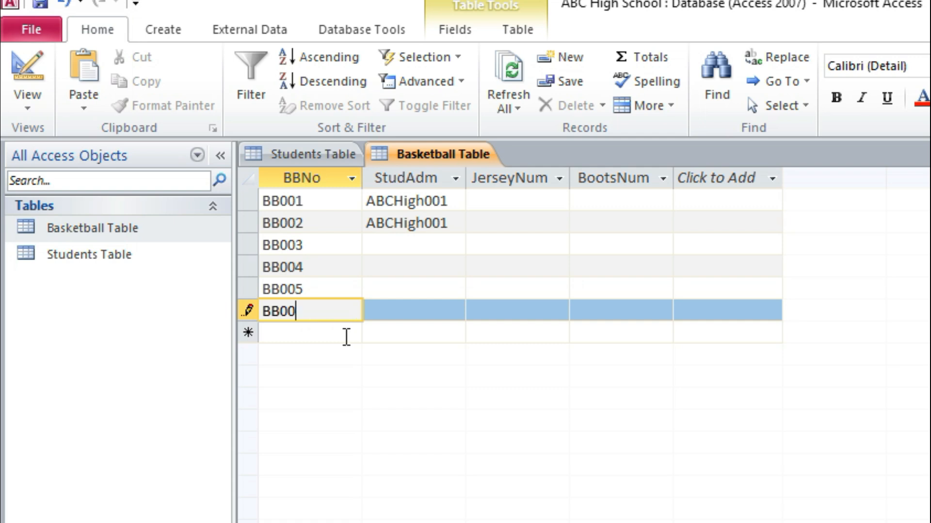
text(6)
Step: Set StudAdm to the second student's admission number for BB002 and the fourth student's for BB003
click(446, 219)
drag(442, 221, 452, 223)
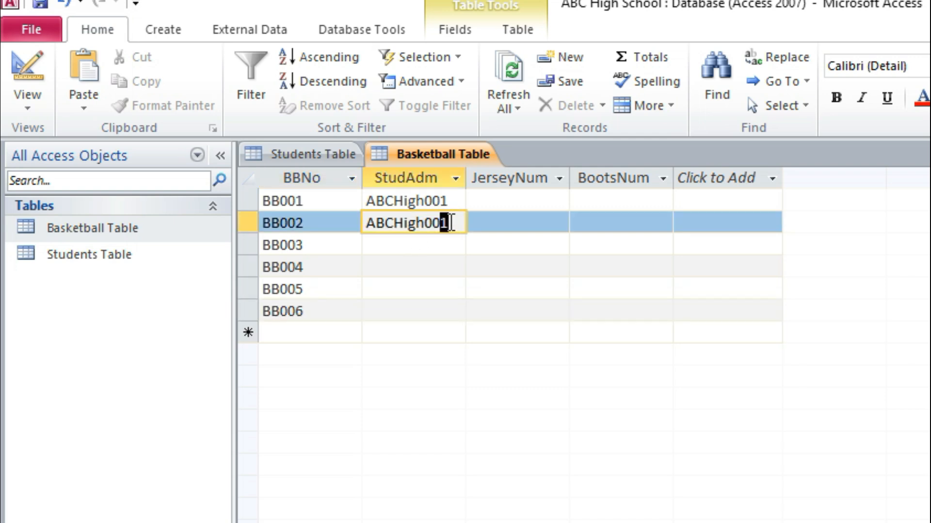
text(2)
drag(440, 220, 366, 219)
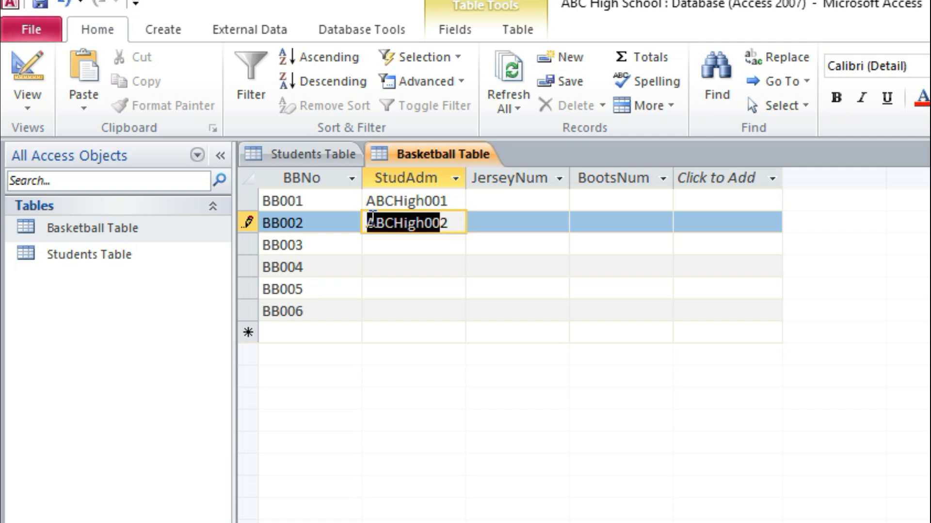
click(418, 247)
key(ctrl+v)
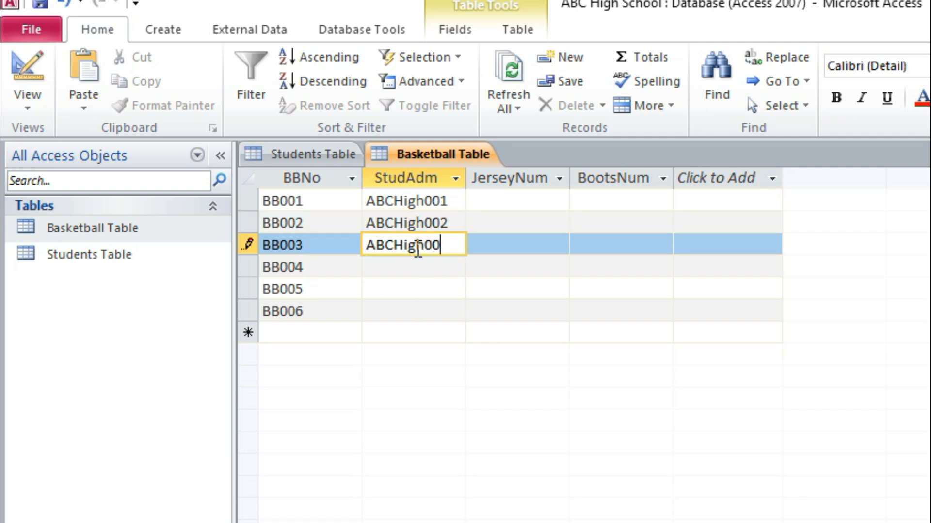
text(4)
Step: Enter the sixth, seventh and eighth students' admission numbers as StudAdm for BB004, BB005 and BB006, and save the table
click(416, 264)
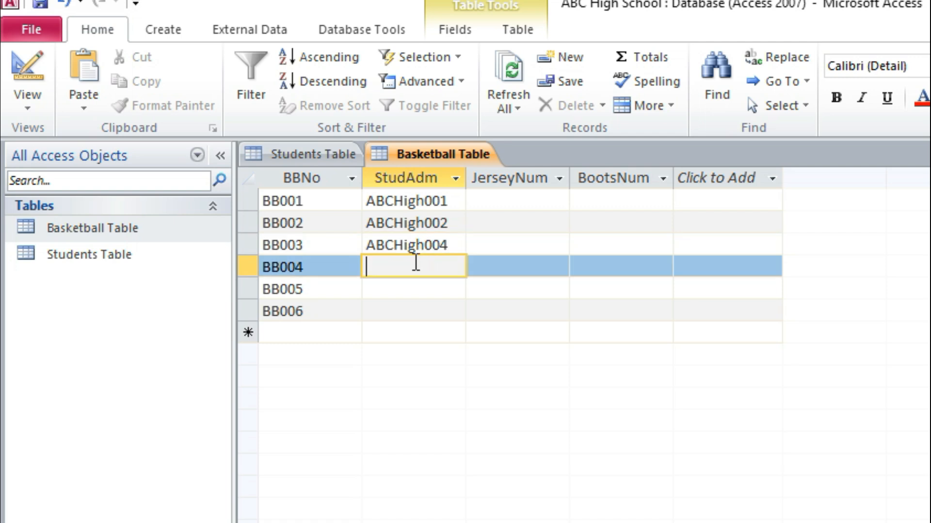
key(ctrl+v)
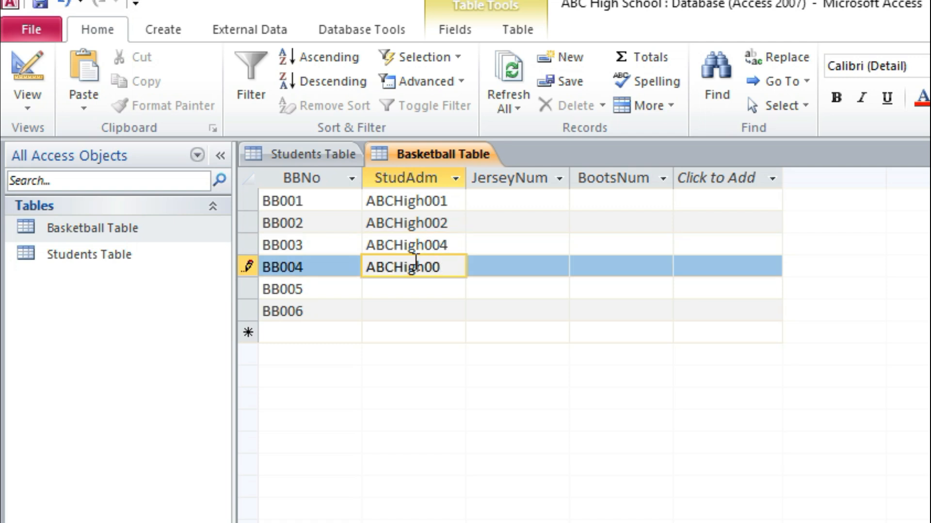
text(6)
click(411, 291)
key(ctrl+v)
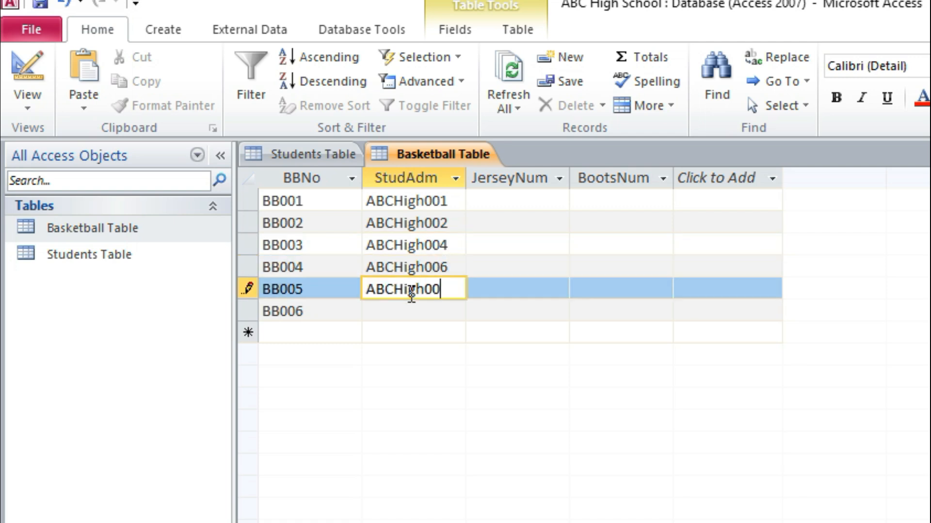
text(7)
click(414, 310)
key(ctrl+v)
text(8)
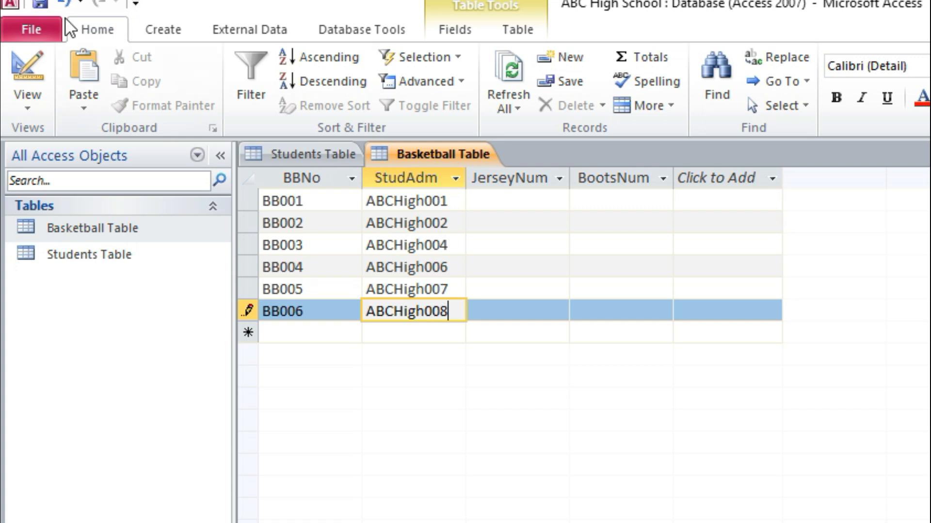
click(40, 4)
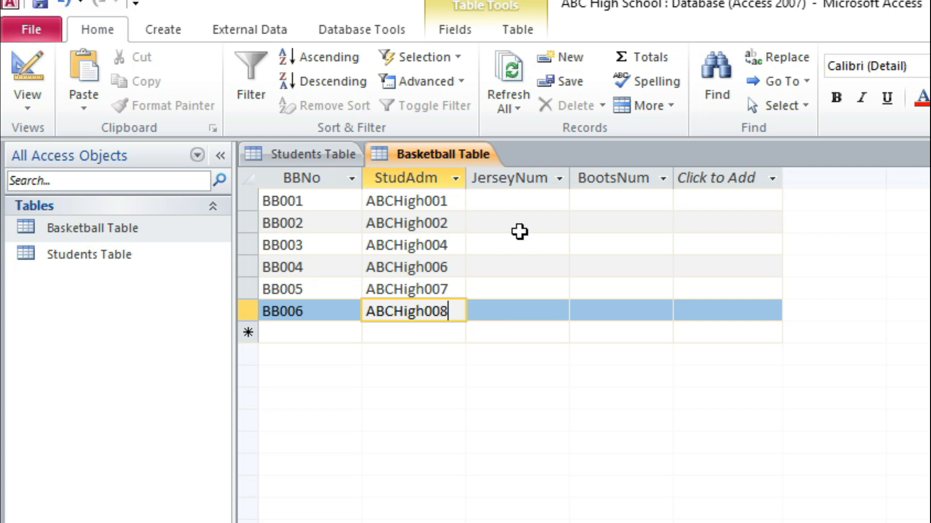
Step: Fill the JerseyNum column for BB001 to BB006 with 9, 6, 5, 3, 2 and 7
click(532, 199)
text(9)
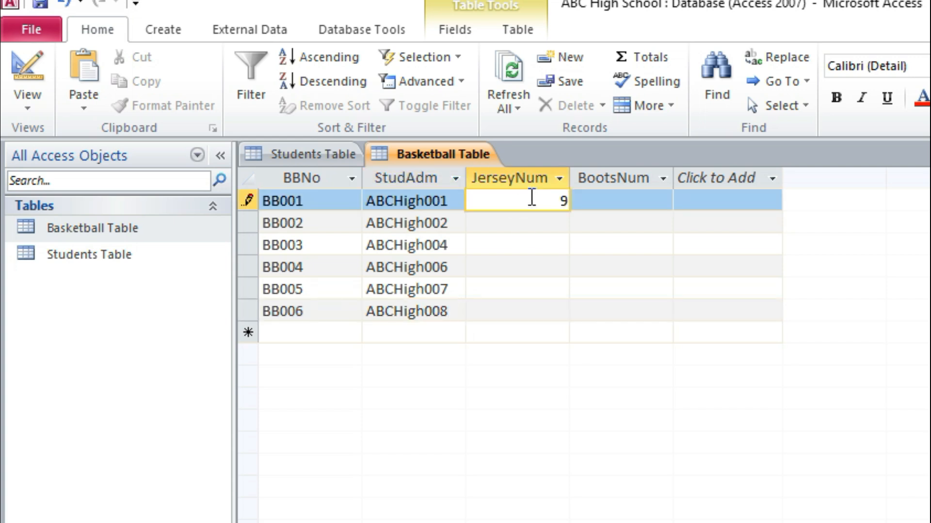
key(Down)
text(6)
key(Down)
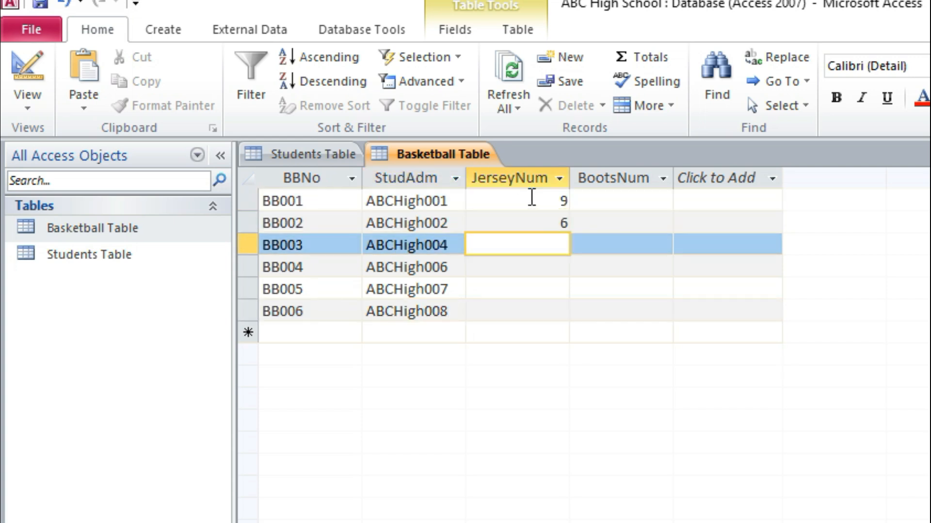
text(5)
key(Down)
text(3)
key(Down)
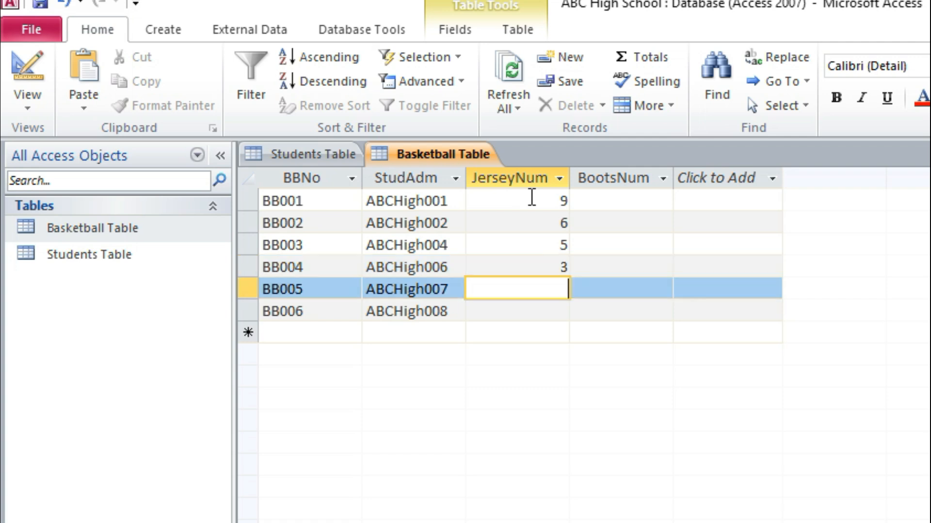
text(2)
key(Down)
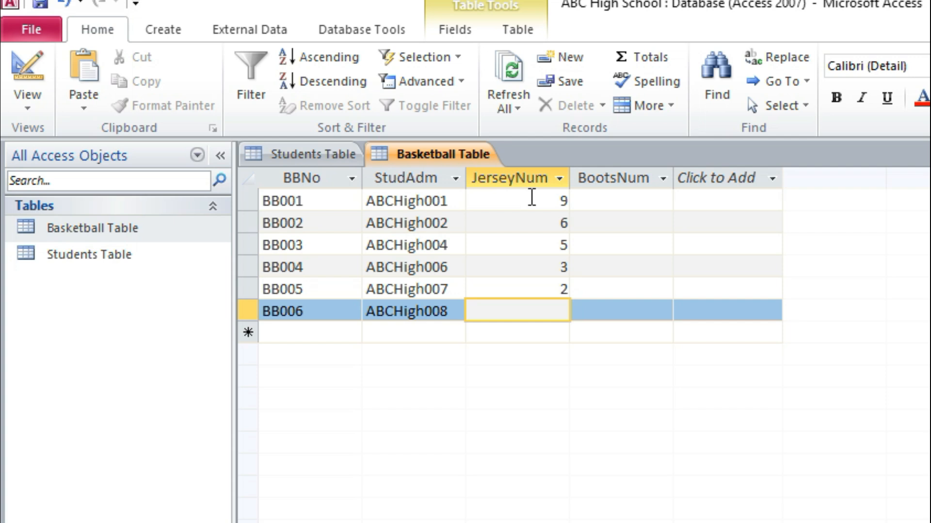
text(7)
Step: Fill the BootsNum column for BB001 to BB006 with 6, 6, 6, 7, 7 and 8, and save the table
click(621, 200)
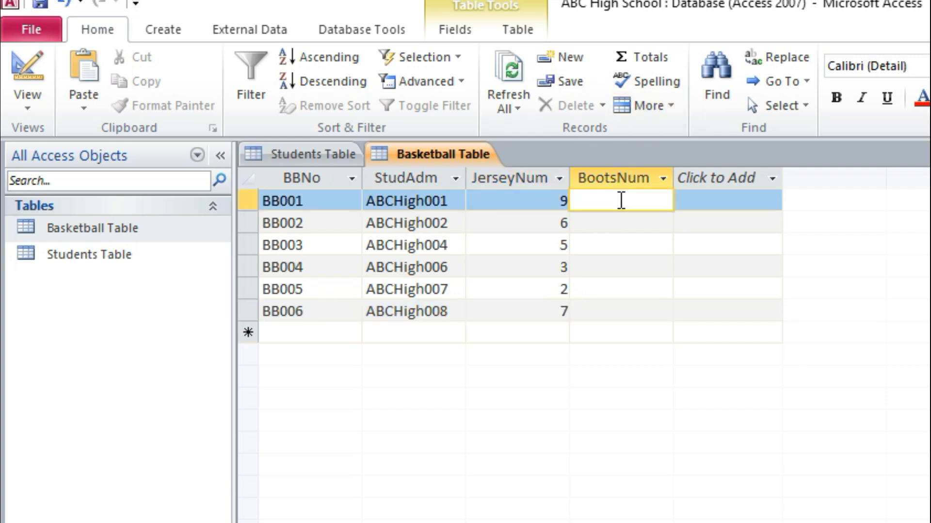
text(6)
key(Down)
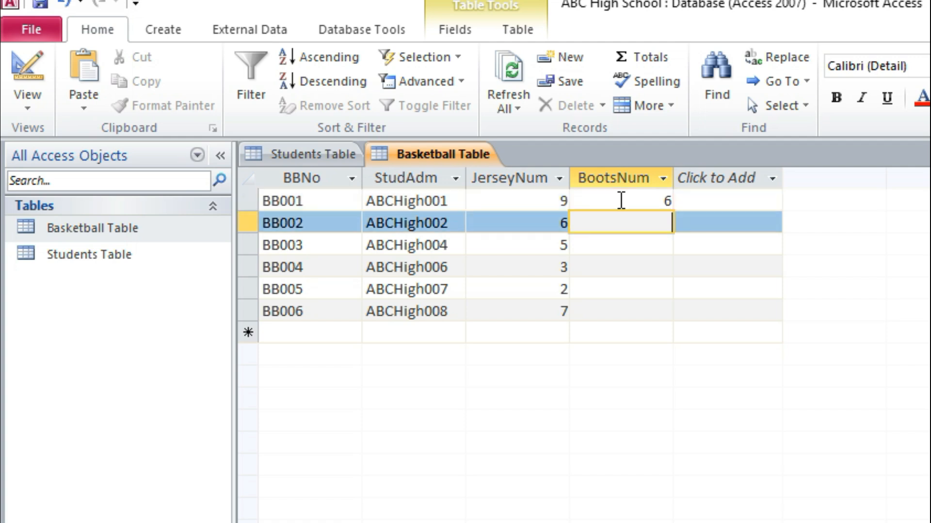
text(6)
key(Down)
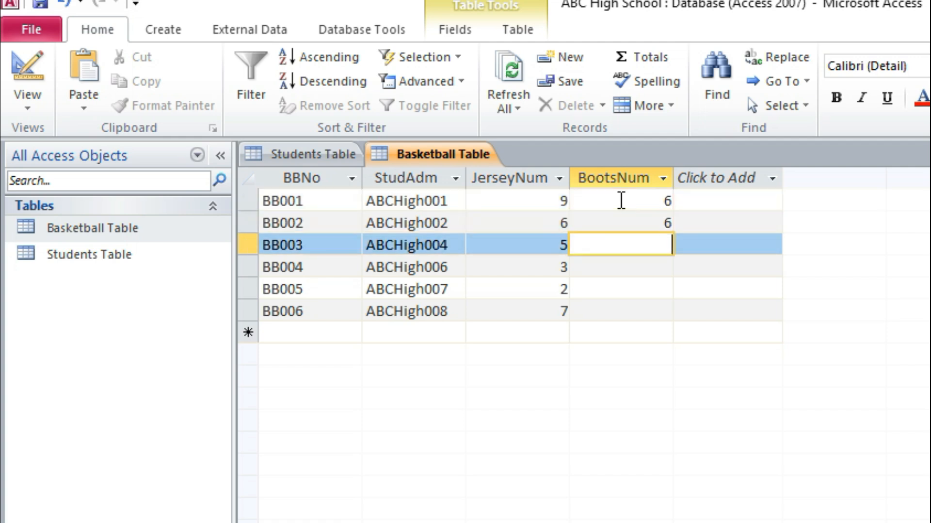
text(6)
key(Down)
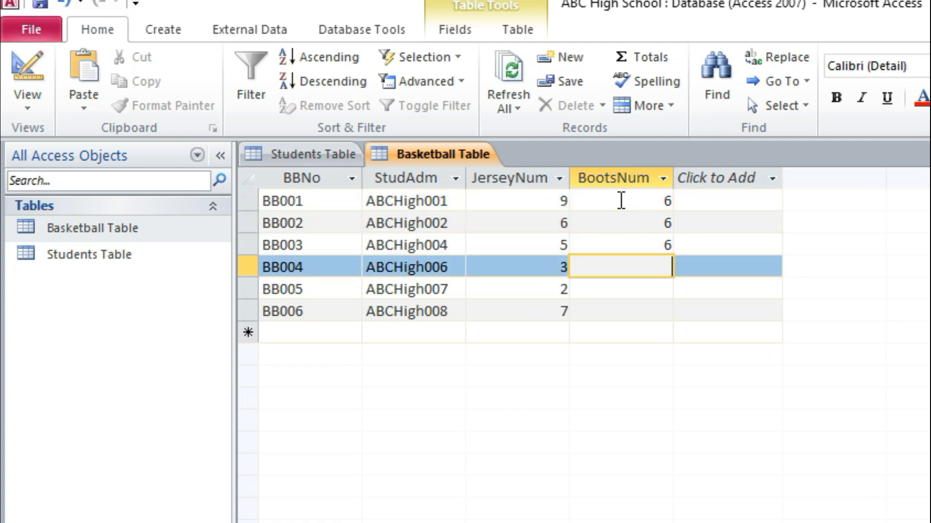
text(7)
key(Down)
text(7)
key(Down)
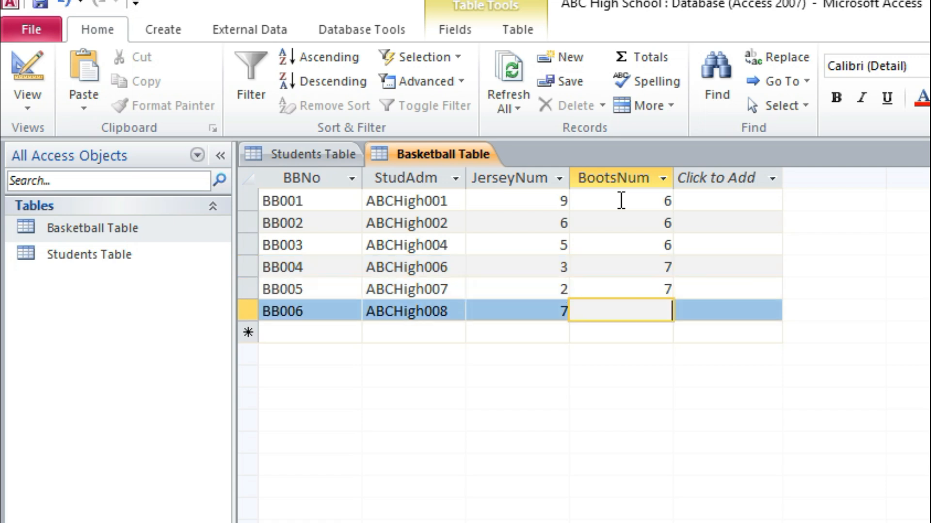
text(8)
key(ctrl+s)
Step: Center the values in the Basketball Table's JerseyNum, BootsNum and StudAdm columns
click(533, 179)
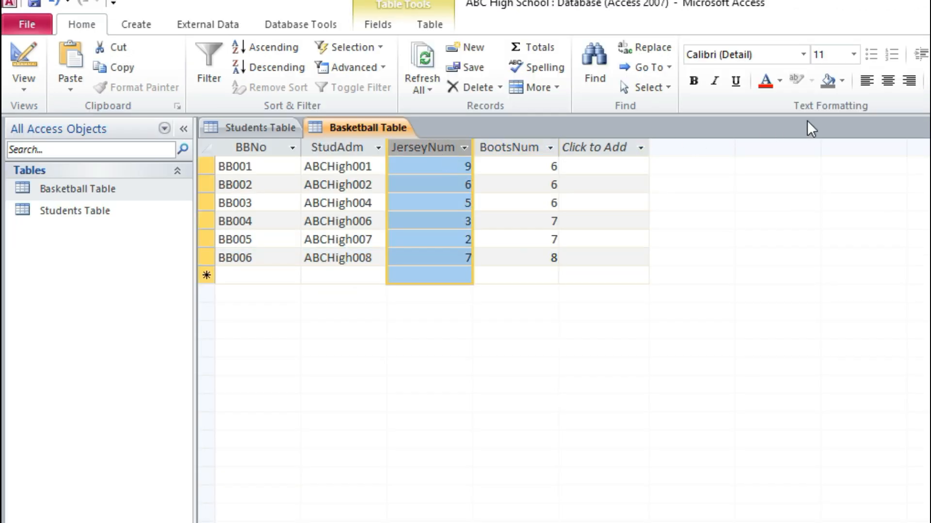
click(894, 80)
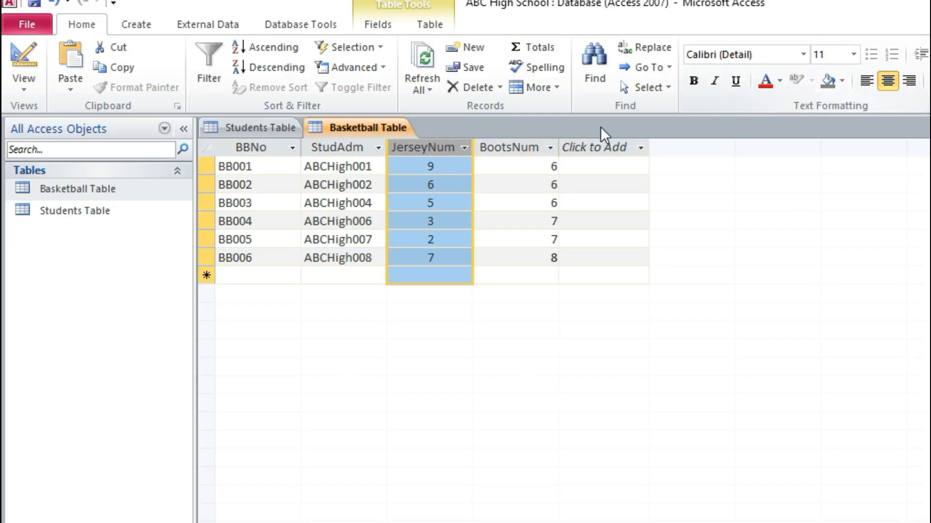
click(531, 147)
click(888, 80)
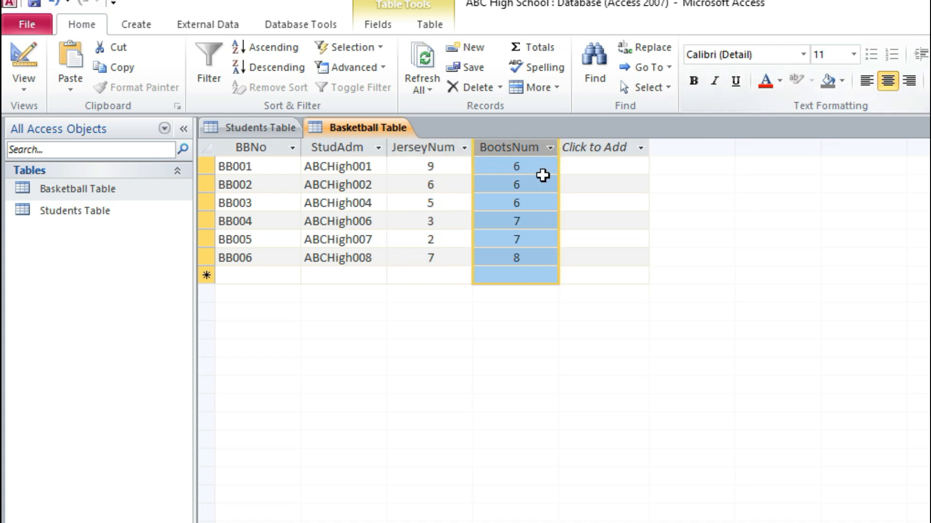
click(350, 148)
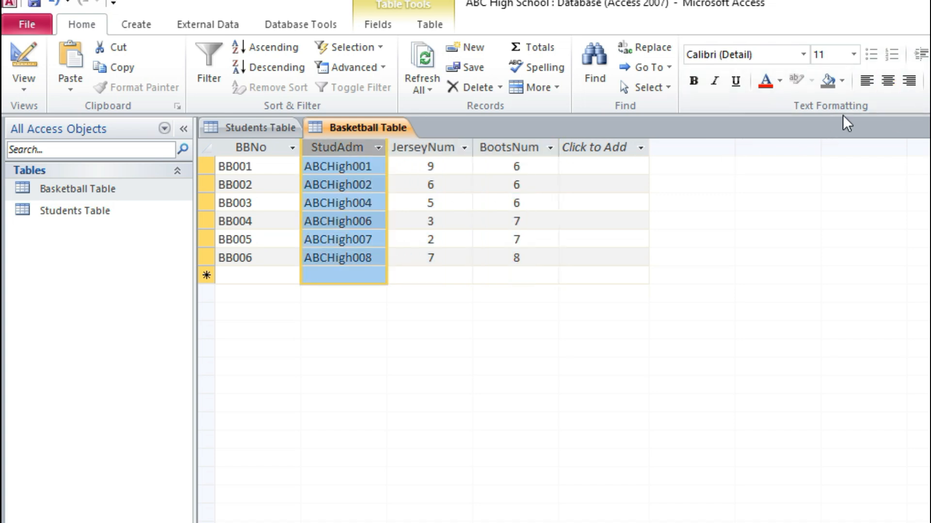
click(888, 87)
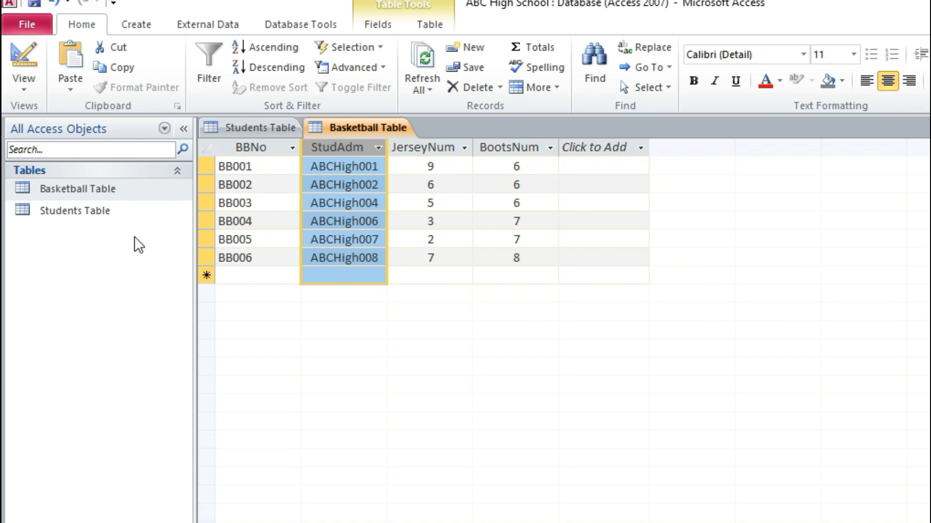
Step: Widen the Students Table's Subjects column until the longest subject list fits, and return to the Basketball Table
double_click(68, 213)
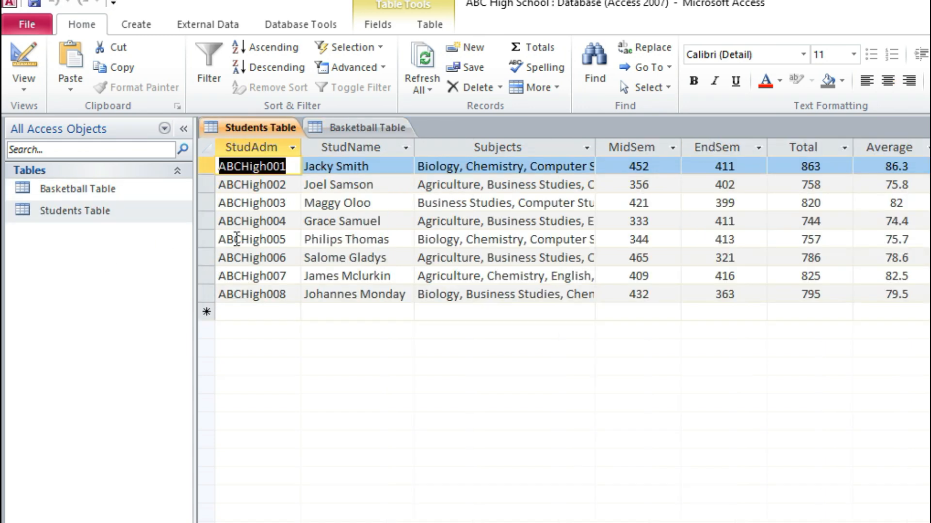
drag(595, 147, 764, 147)
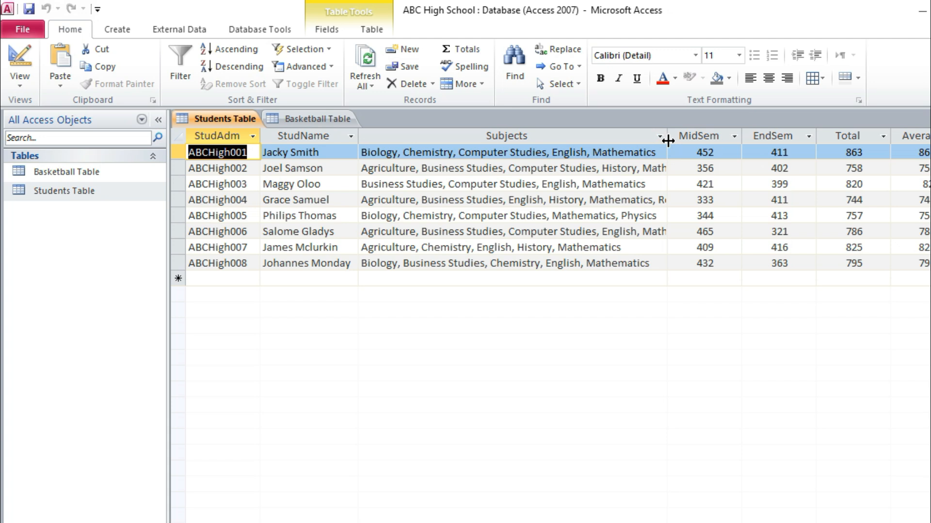
drag(668, 140, 868, 150)
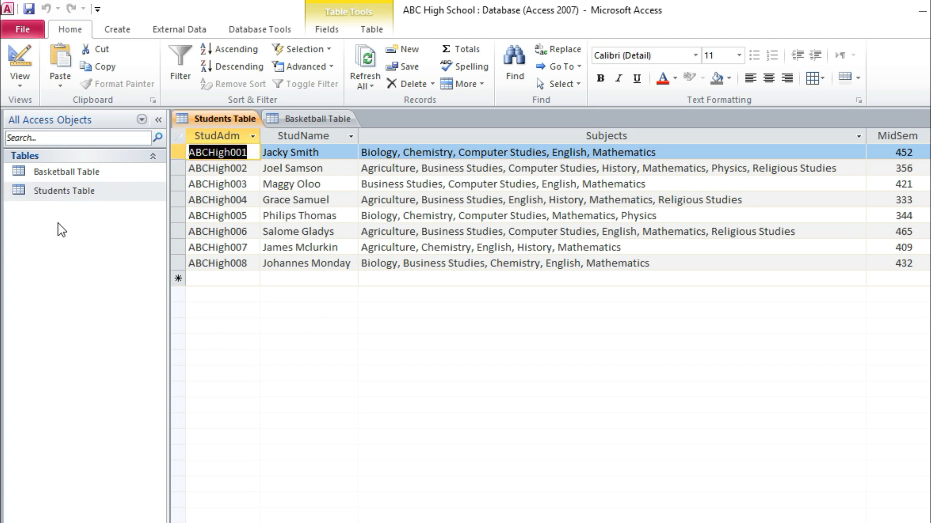
click(79, 174)
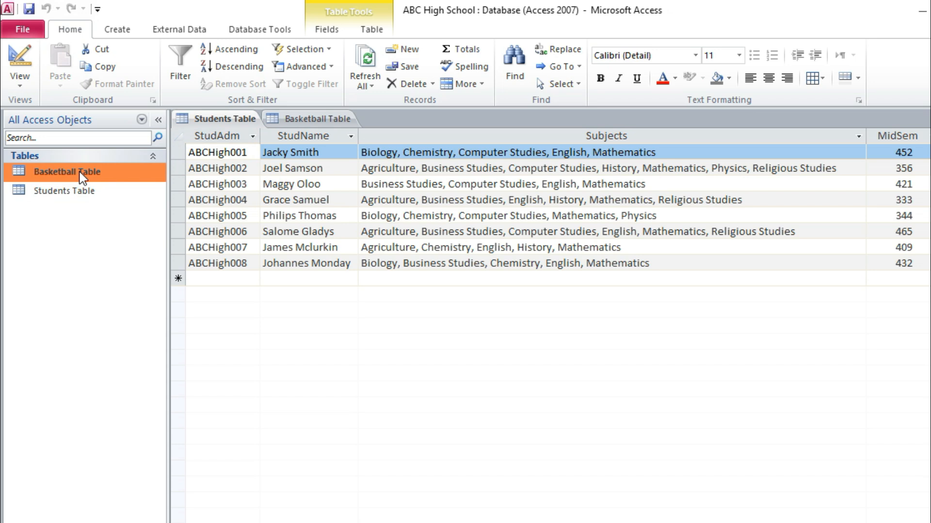
double_click(83, 176)
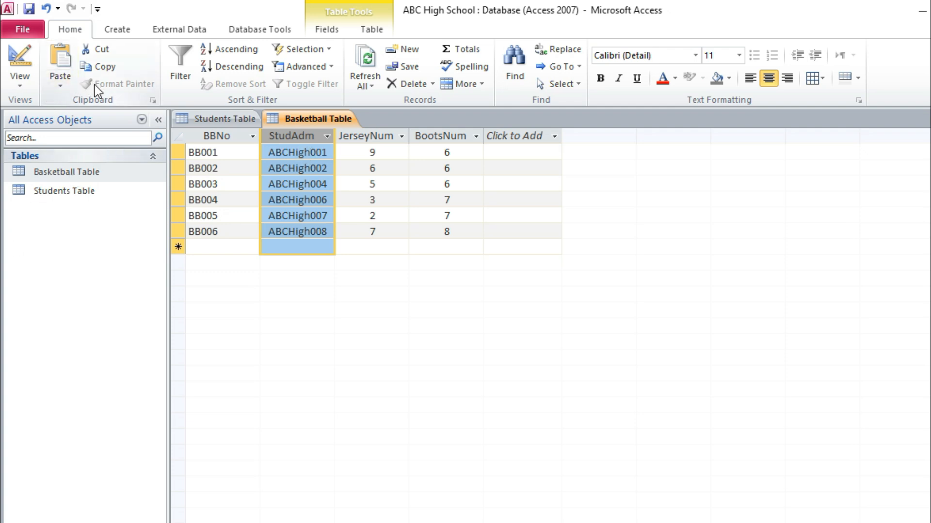
Step: Open the database's relationships layout and add the Basketball Table and the Students Table to it
click(257, 30)
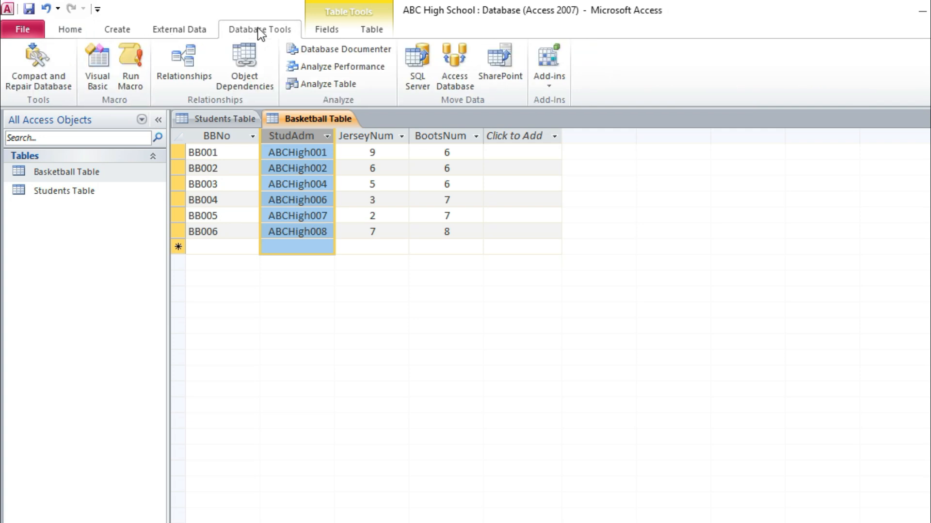
click(184, 72)
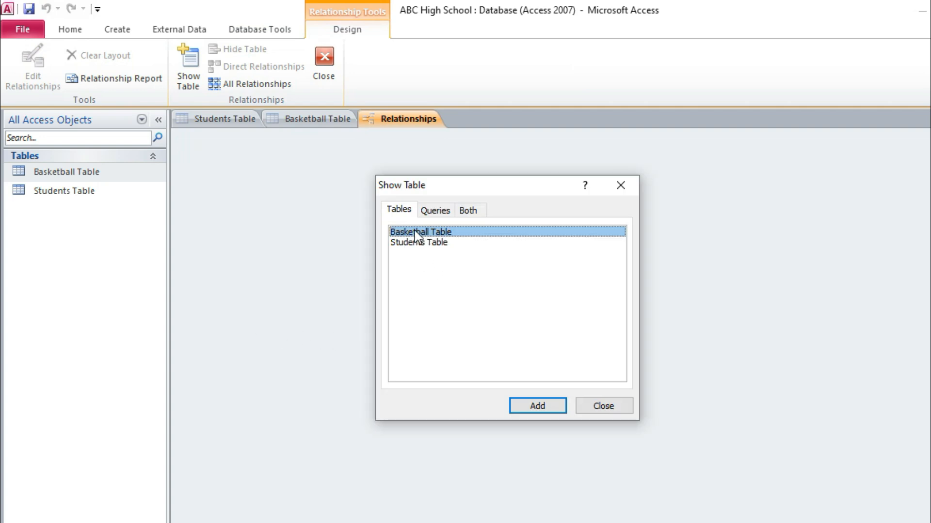
click(545, 406)
click(412, 243)
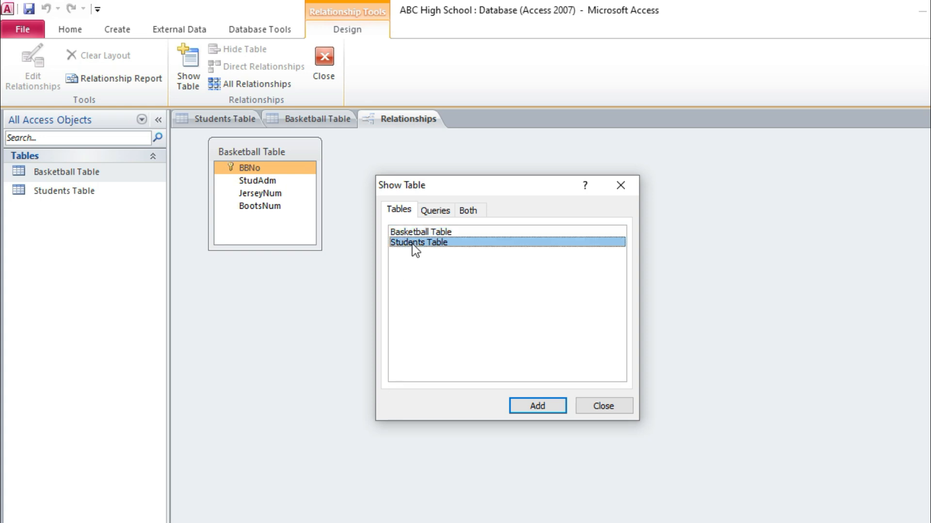
click(538, 407)
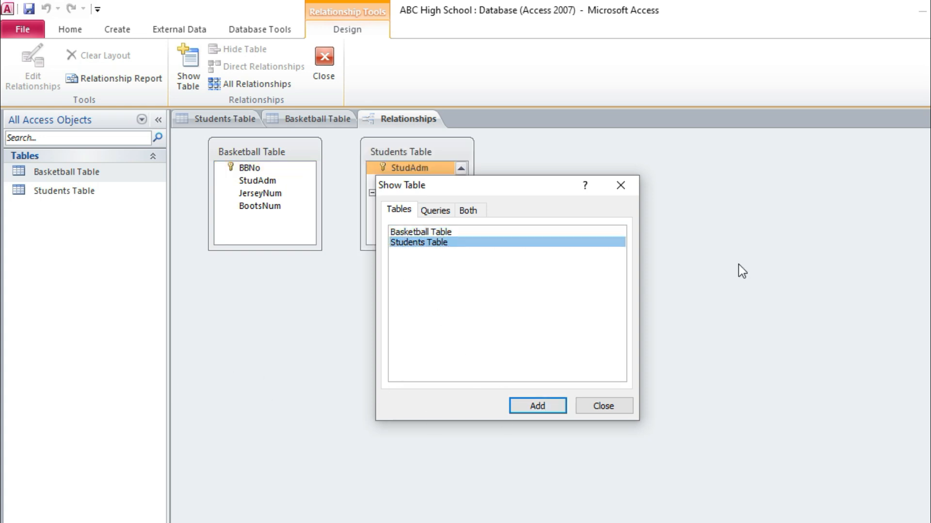
click(603, 406)
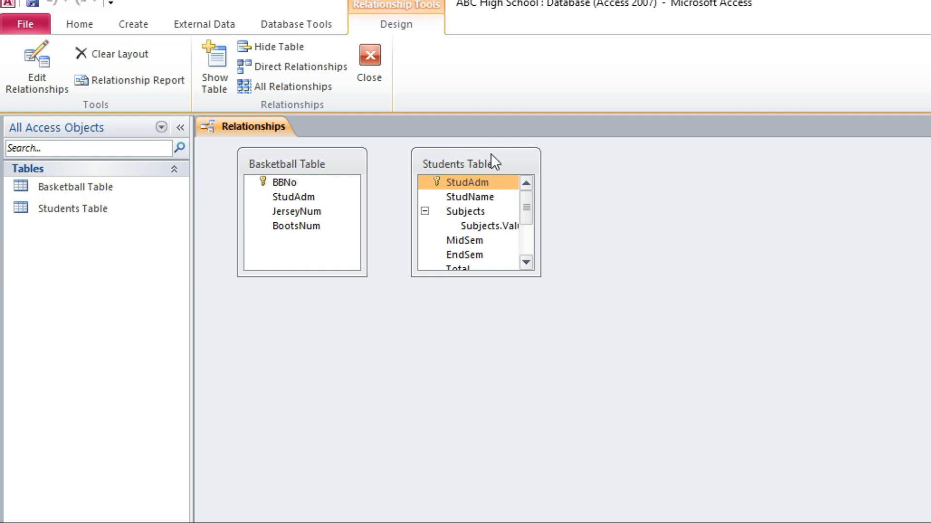
Step: Rearrange the relationships layout so the Students Table sits at the upper left and the Basketball Table at its lower right
drag(446, 145, 459, 182)
drag(525, 201, 579, 297)
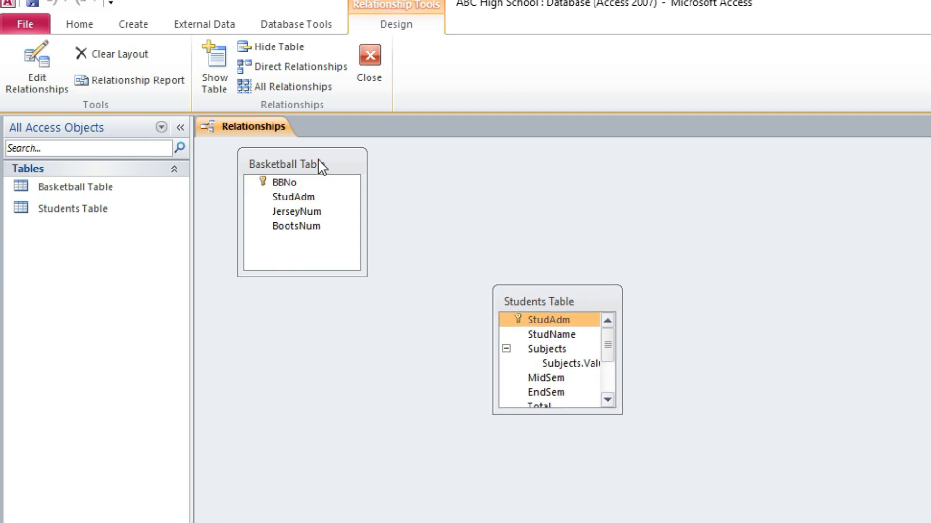
drag(318, 160, 722, 324)
drag(499, 303, 348, 168)
drag(733, 321, 619, 285)
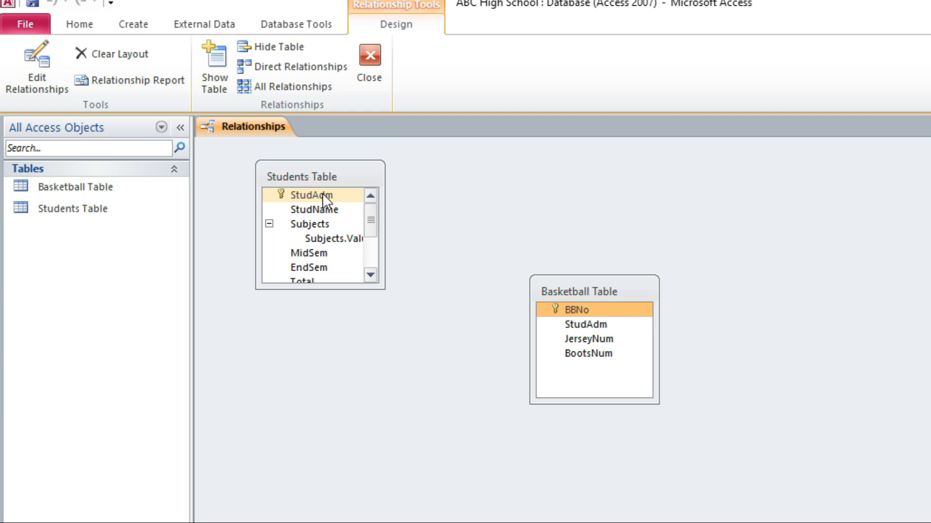
Step: Create a one-to-many relationship from StudAdm in the Students Table to StudAdm in the Basketball Table, and open the Students Table
drag(324, 193, 544, 301)
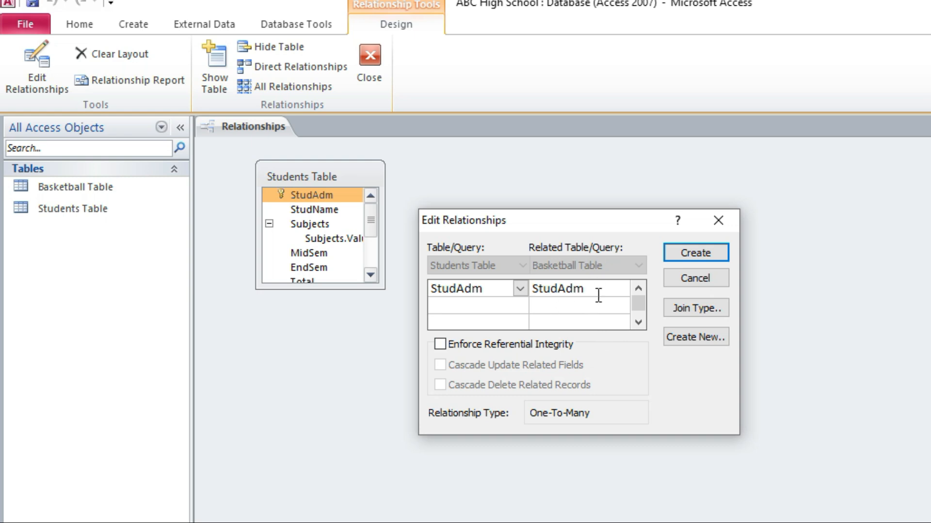
click(683, 256)
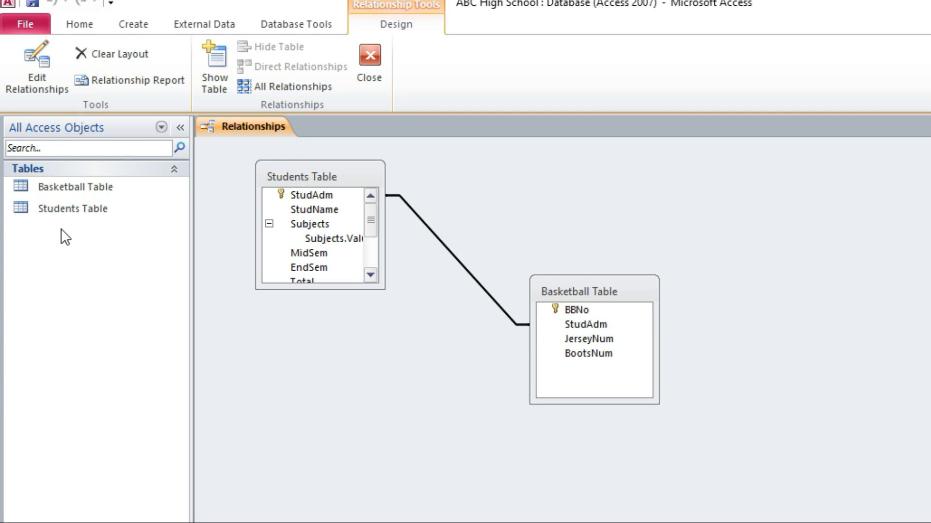
double_click(69, 209)
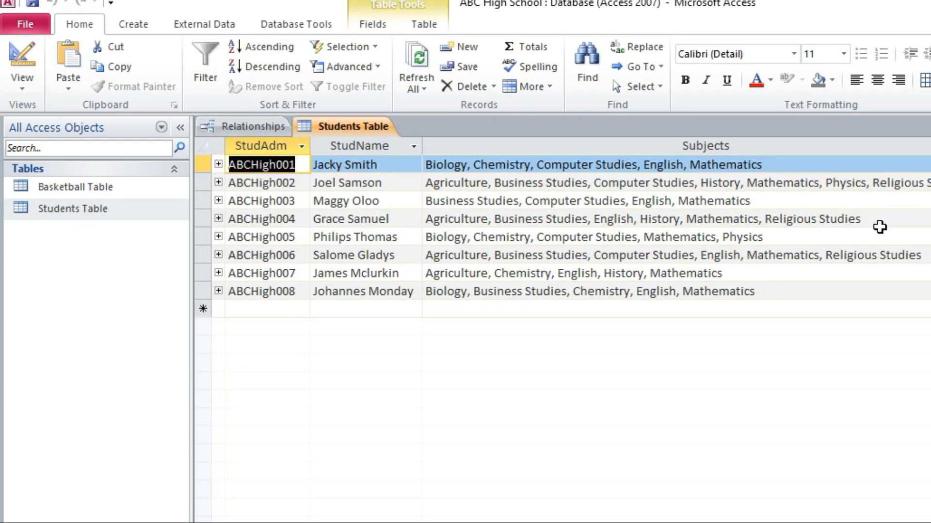
Step: Start a Simple Query Wizard query and add StudAdm, StudName and Average from the Students Table
click(138, 25)
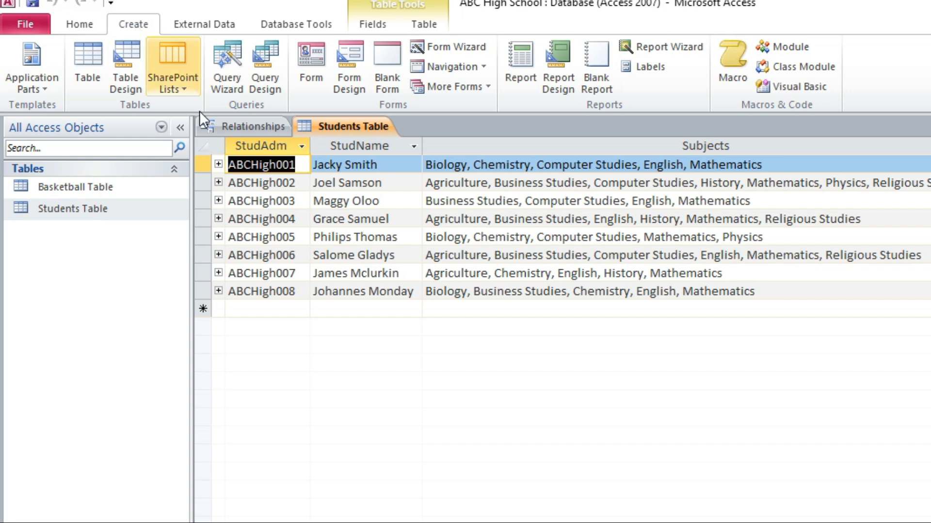
click(222, 79)
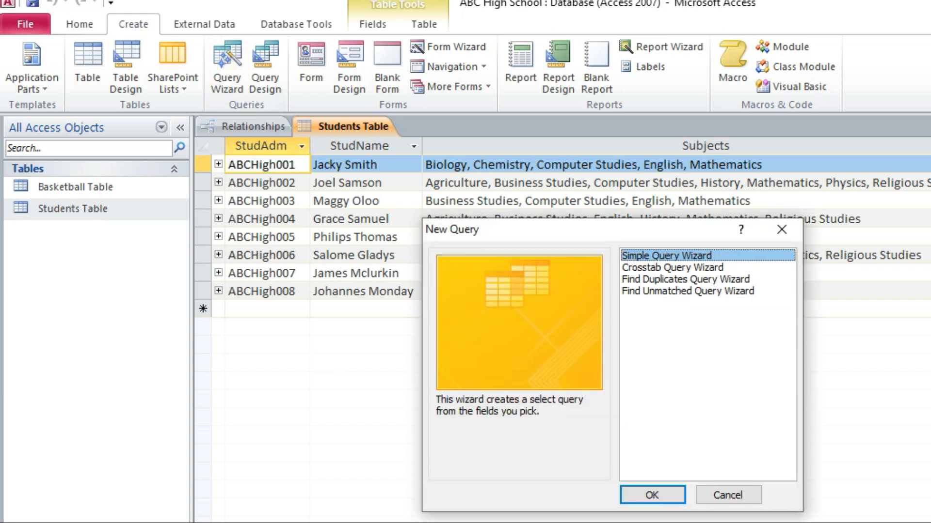
click(659, 494)
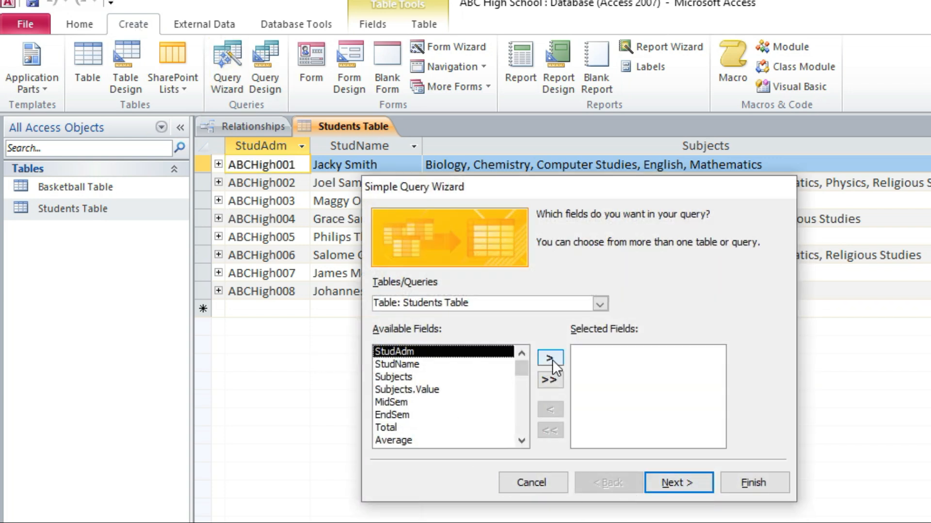
click(551, 358)
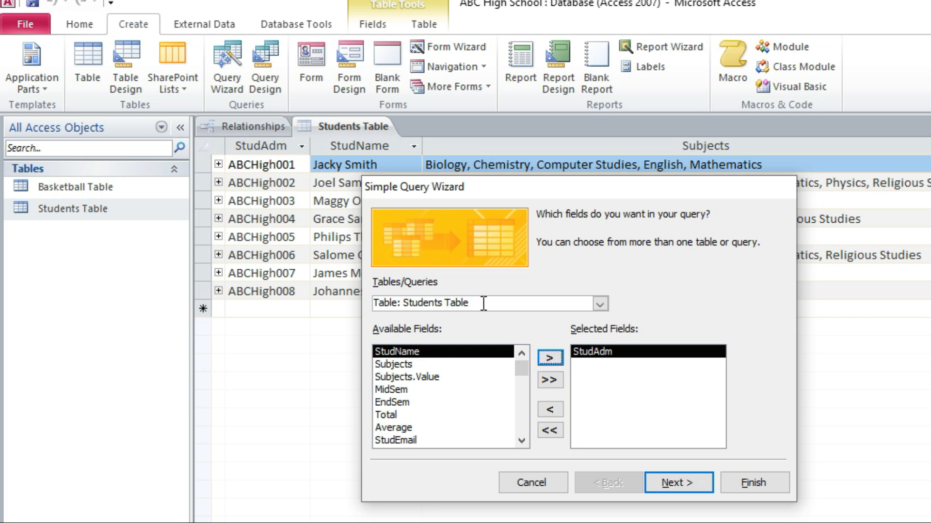
drag(468, 302, 398, 303)
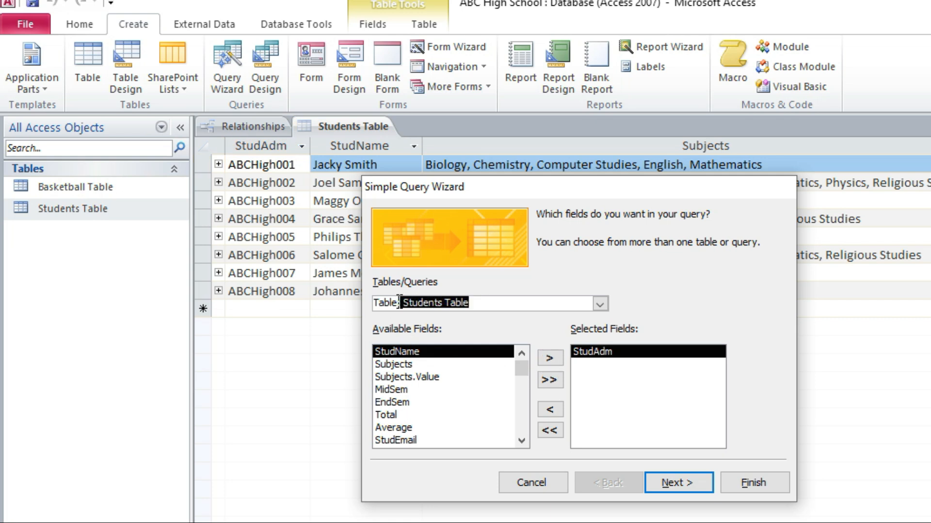
click(544, 357)
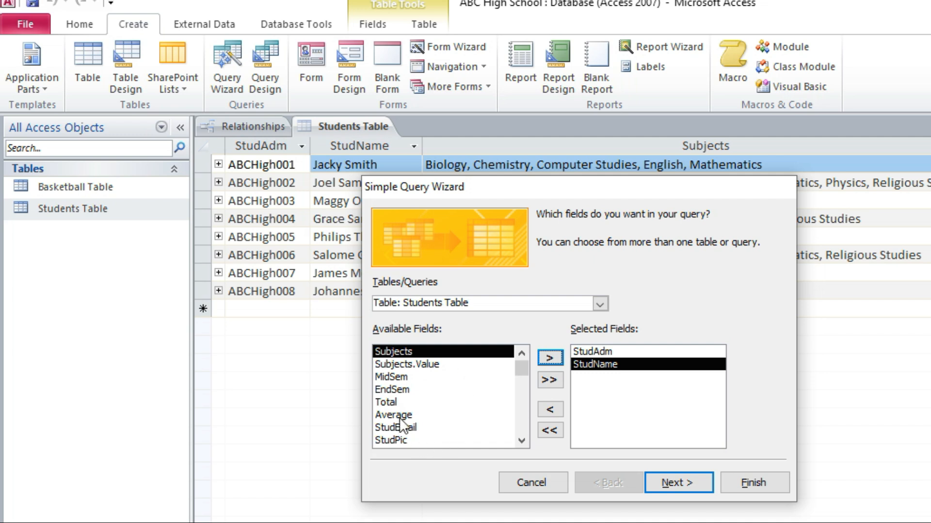
click(395, 417)
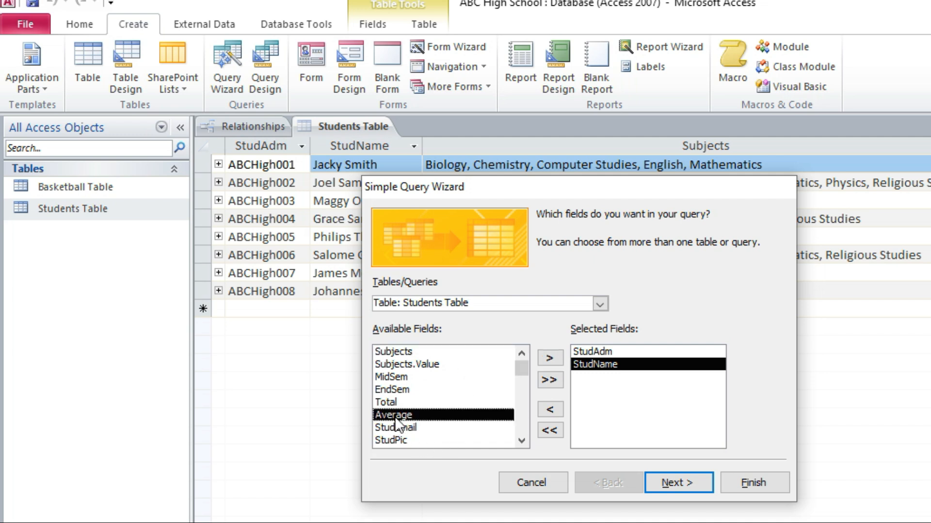
click(549, 359)
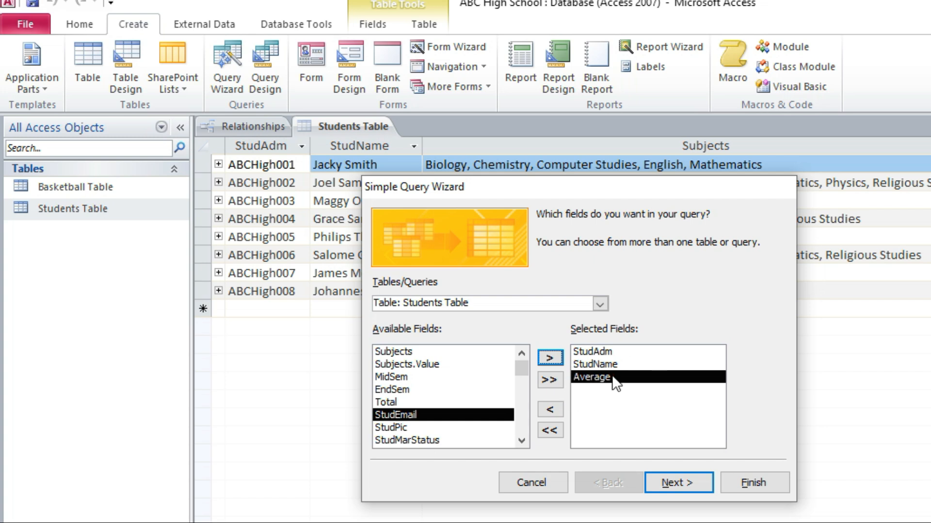
Step: Add BBNo, JerseyNum and BootsNum from the Basketball Table to the query and keep it as a Detail query
click(600, 303)
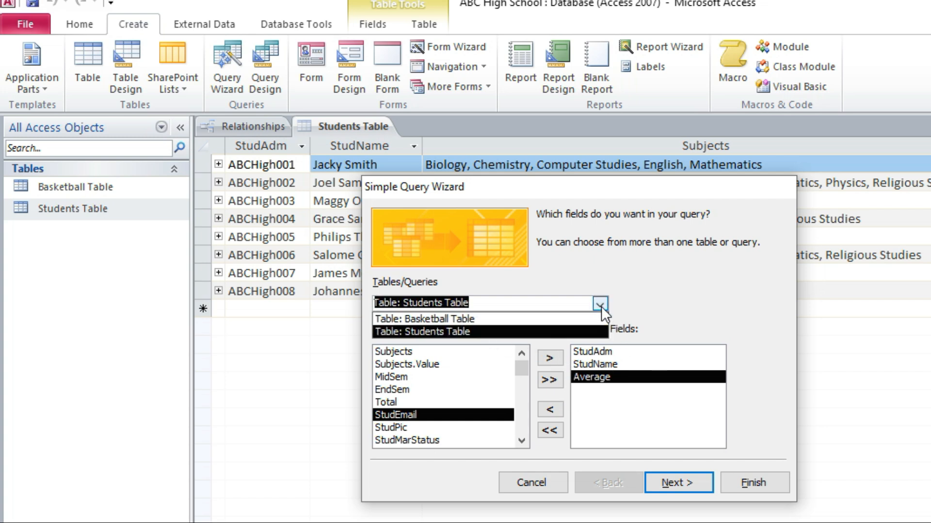
click(449, 318)
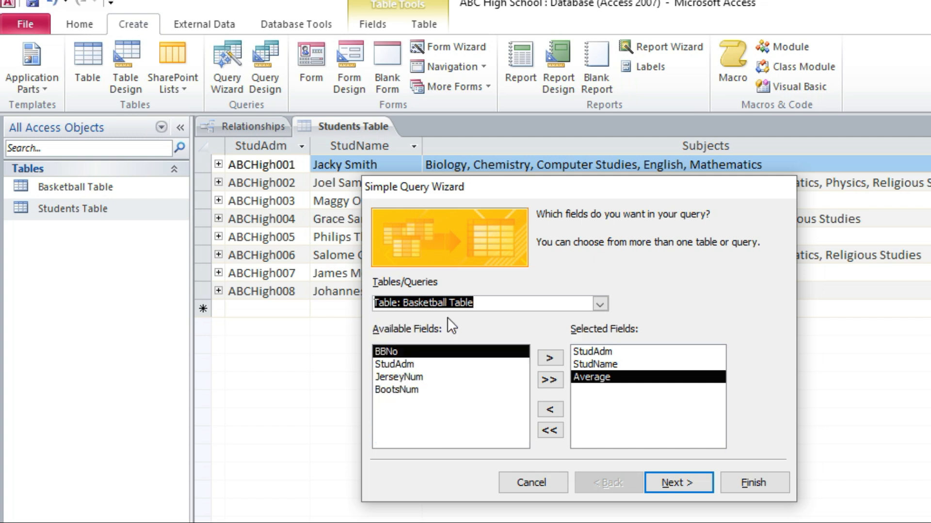
click(549, 358)
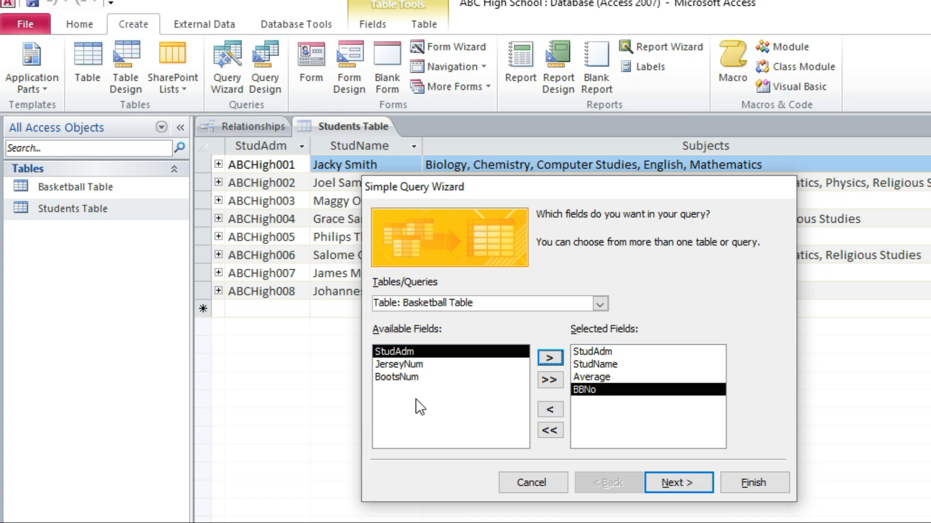
click(408, 365)
click(550, 358)
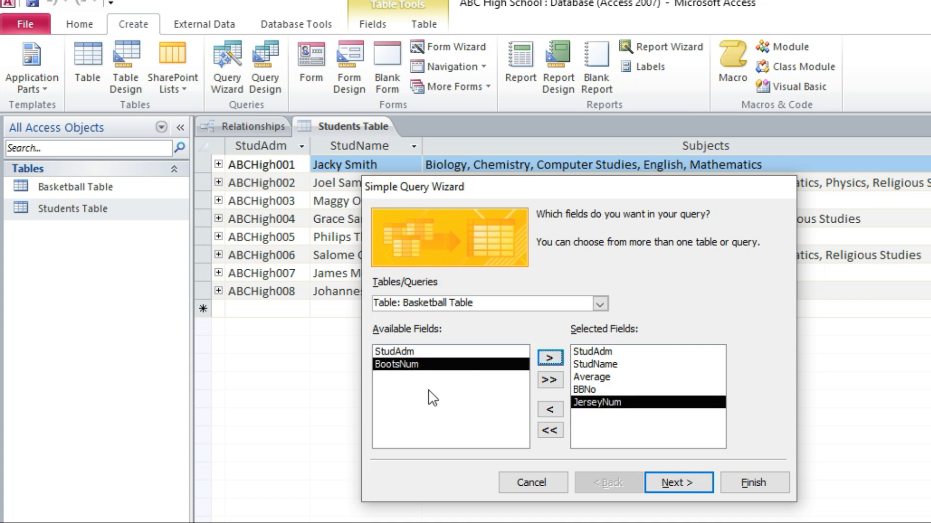
click(550, 359)
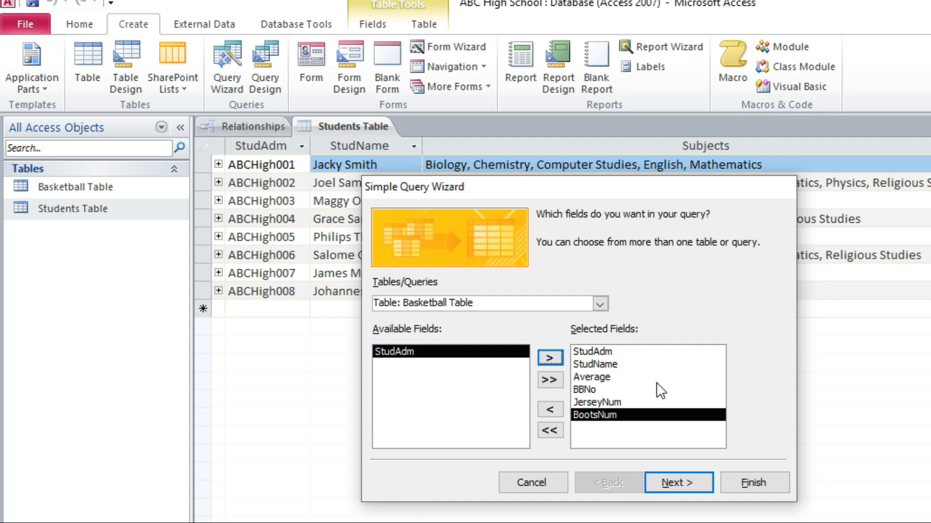
click(678, 483)
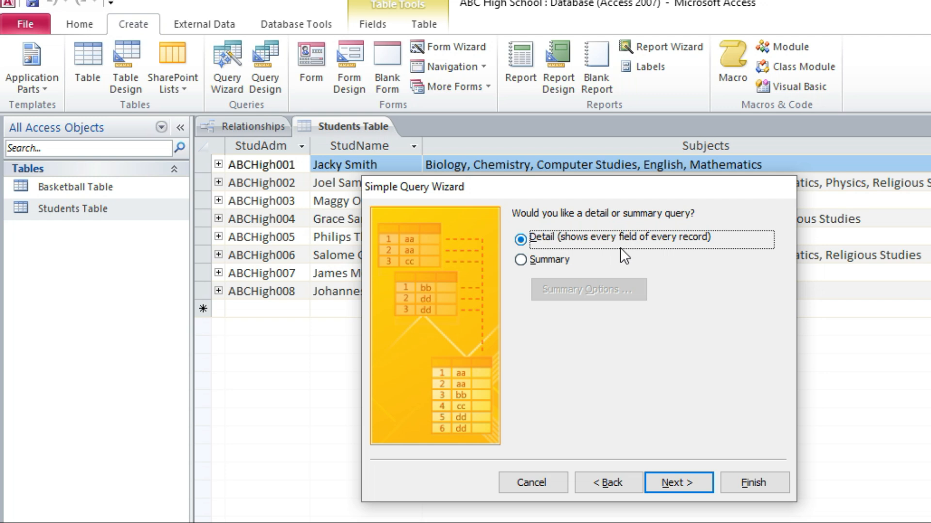
click(683, 484)
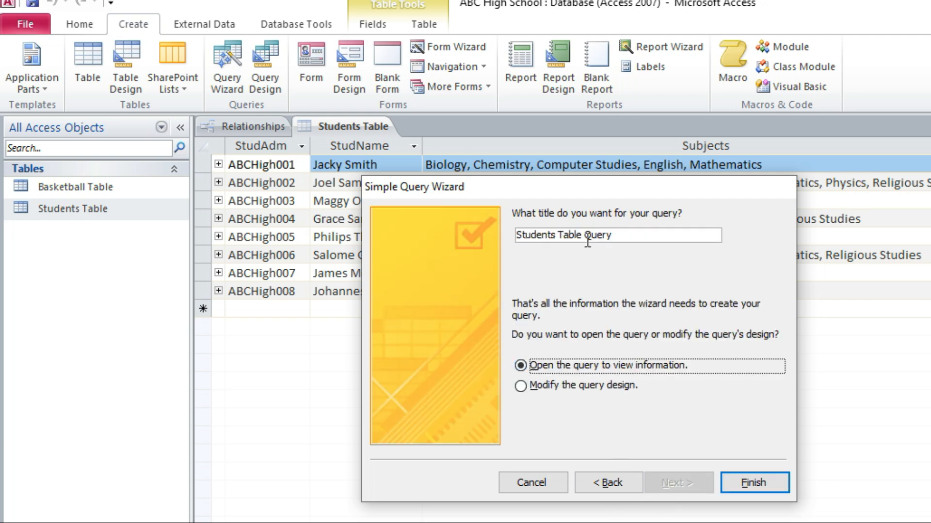
Step: Title the query "Students playing basketball Query" and finish the wizard with the option to modify the query design
drag(583, 235, 494, 235)
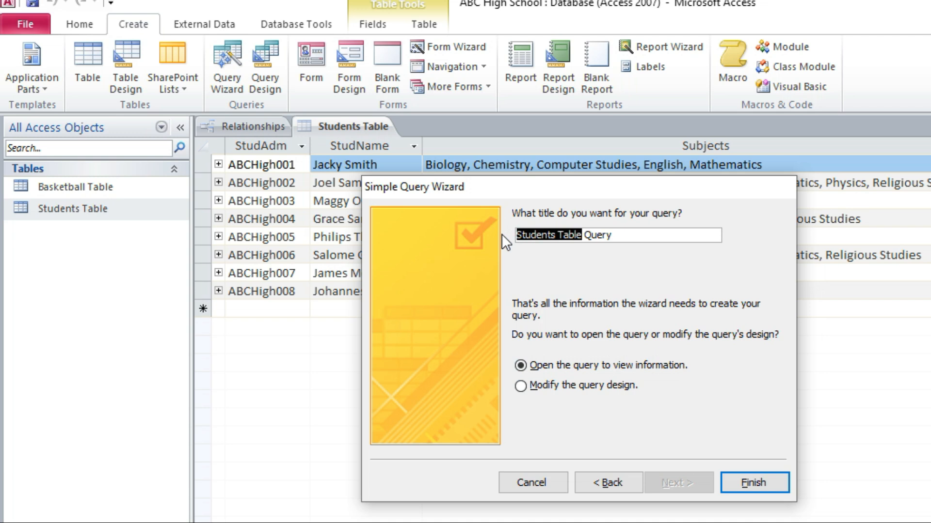
text(student s)
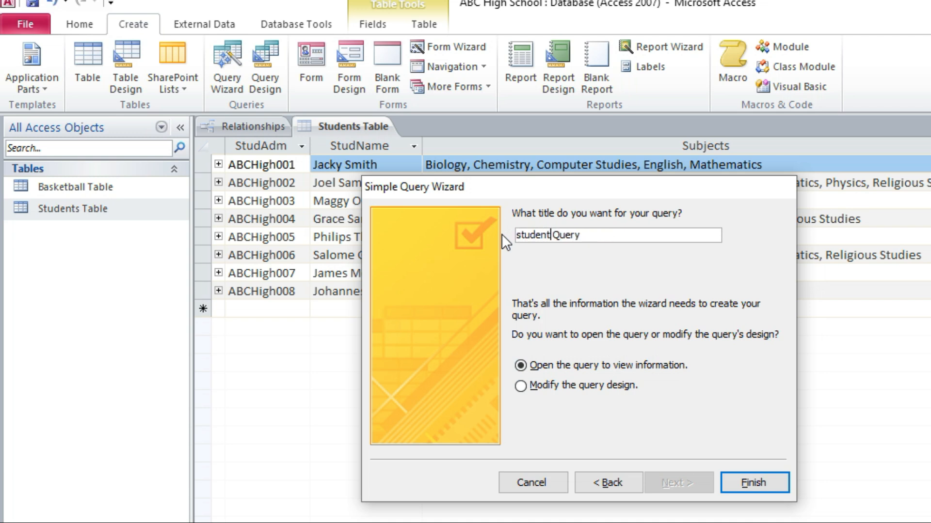
key(BackSpace)
key(BackSpace)
text(s playing basket)
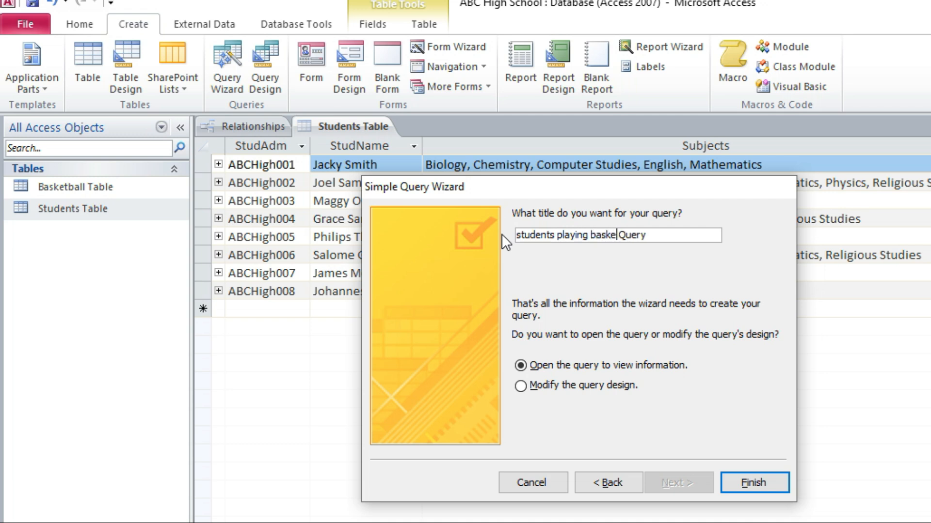
text(ball)
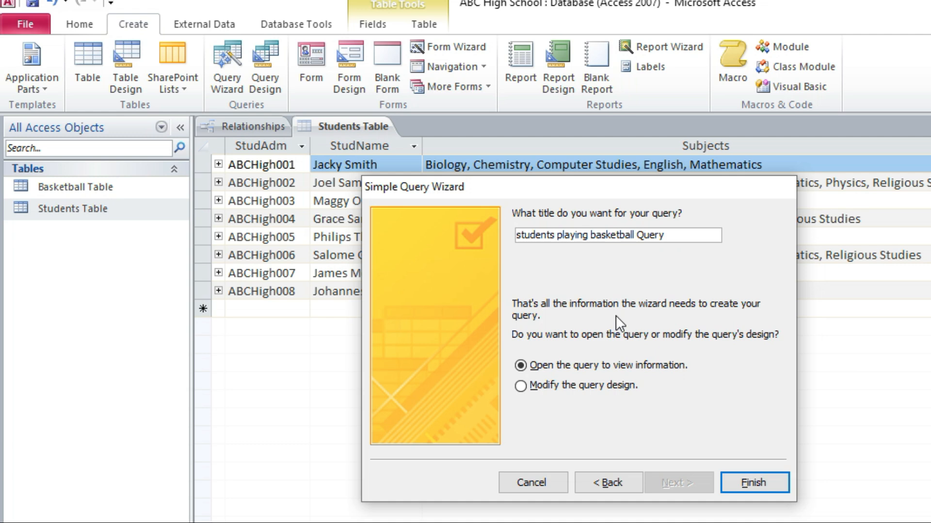
click(560, 387)
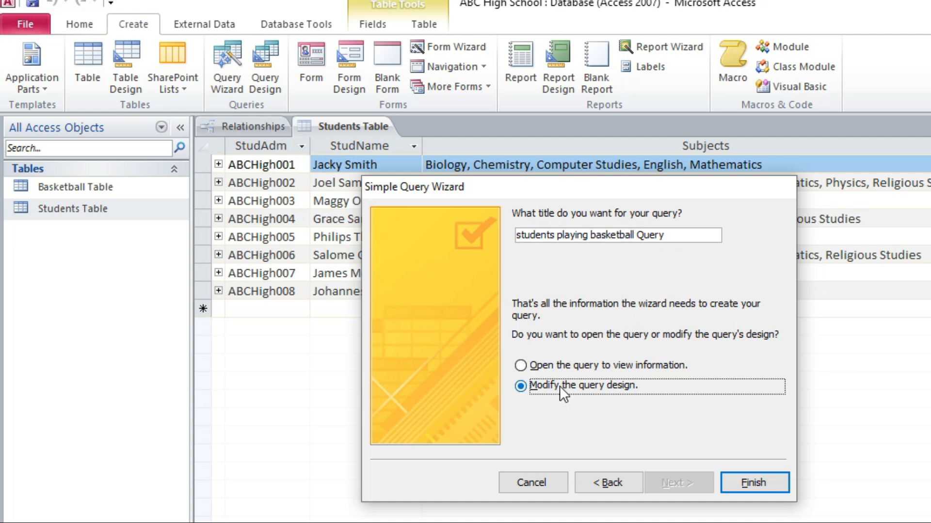
click(523, 235)
key(BackSpace)
text(S)
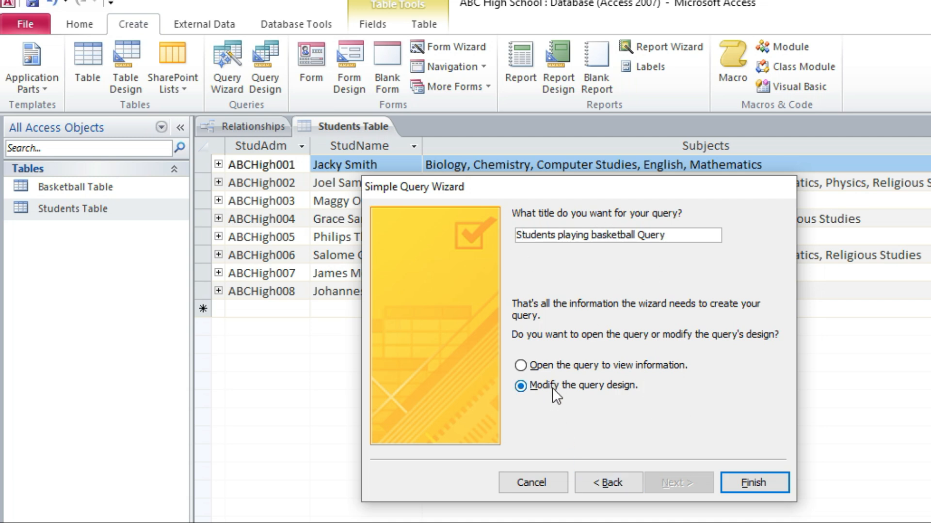
click(754, 483)
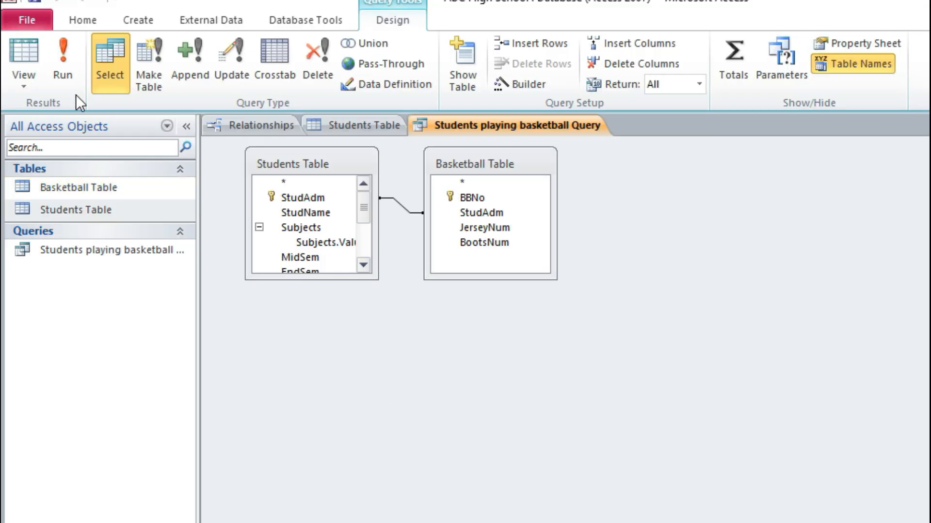
Step: Run the query and compare its records with the Basketball Table, examining the Average column in the query results
click(63, 38)
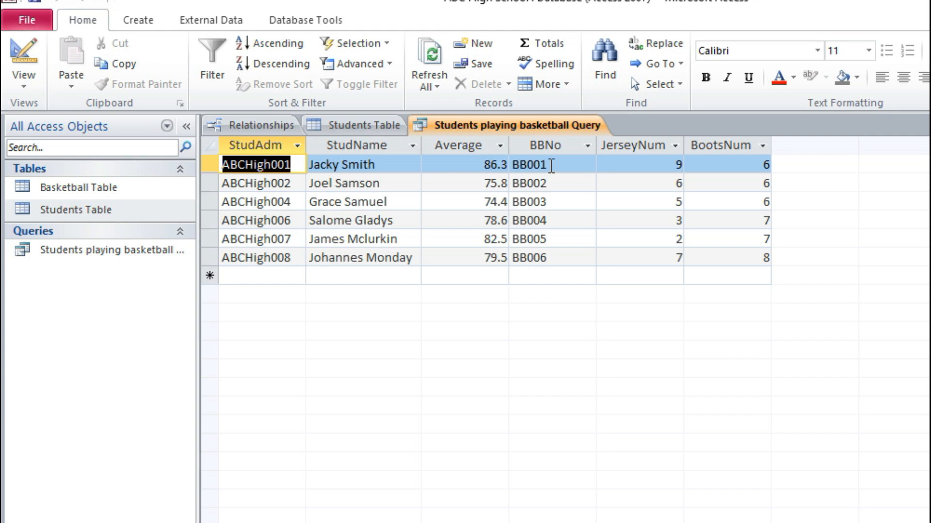
click(73, 187)
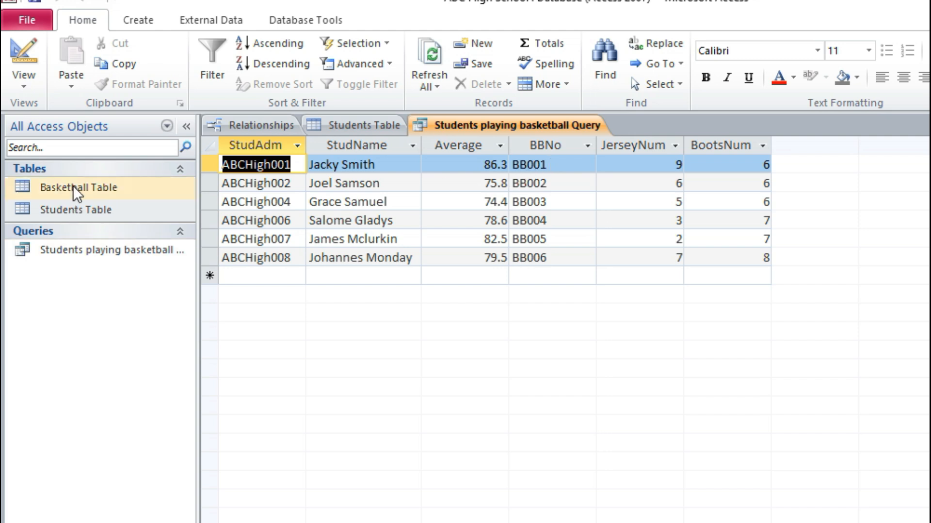
double_click(72, 186)
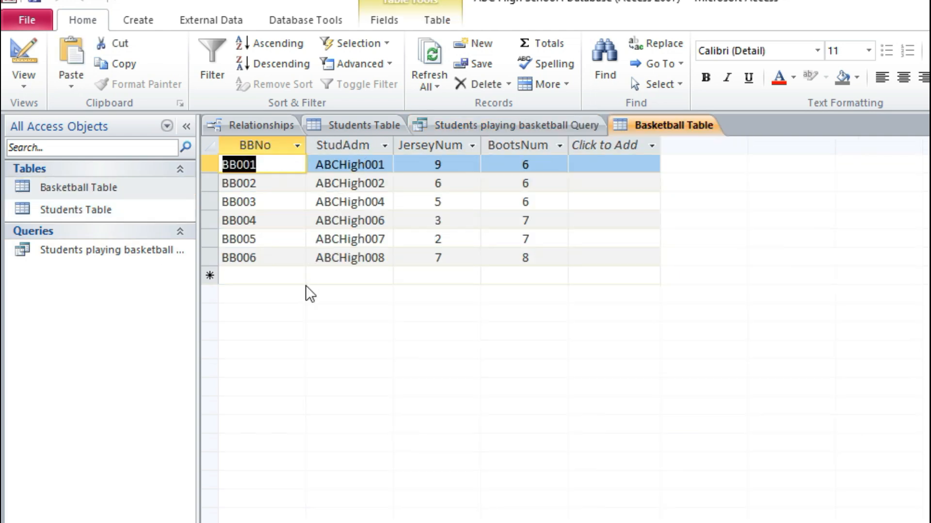
double_click(96, 252)
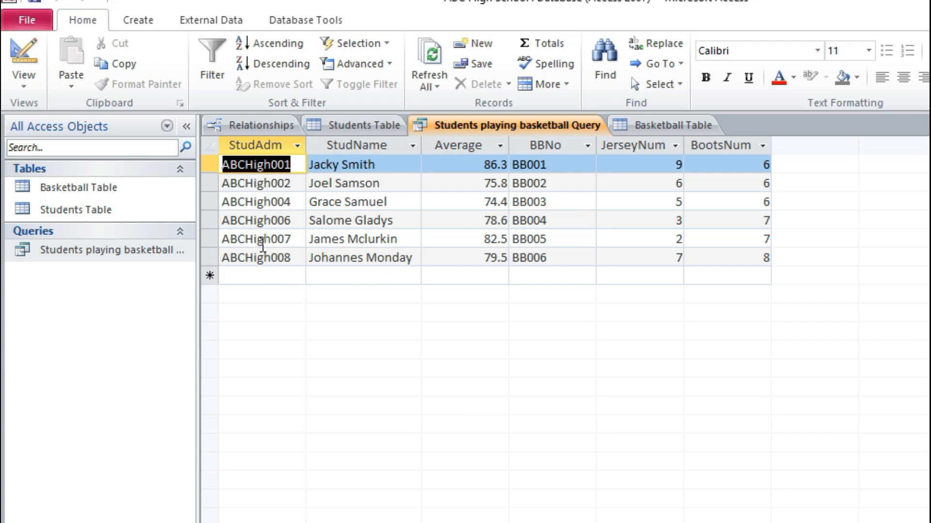
click(467, 148)
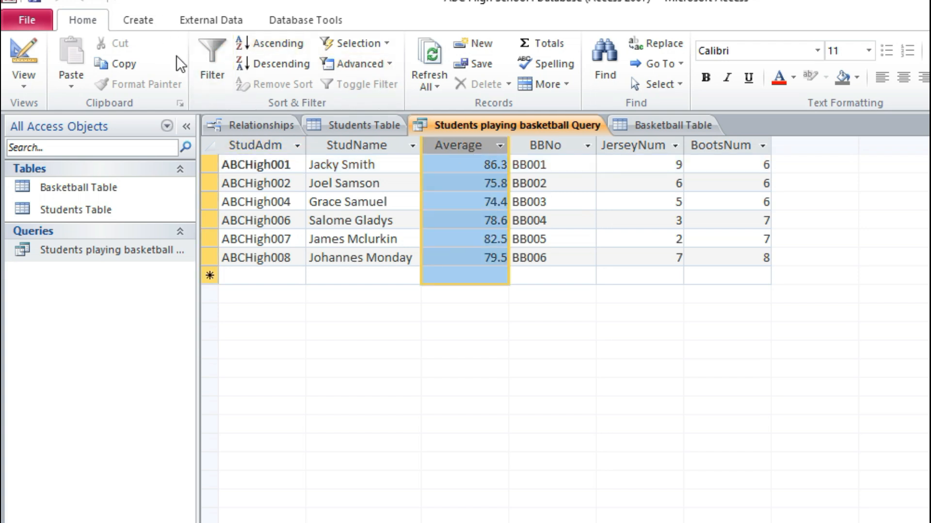
click(482, 255)
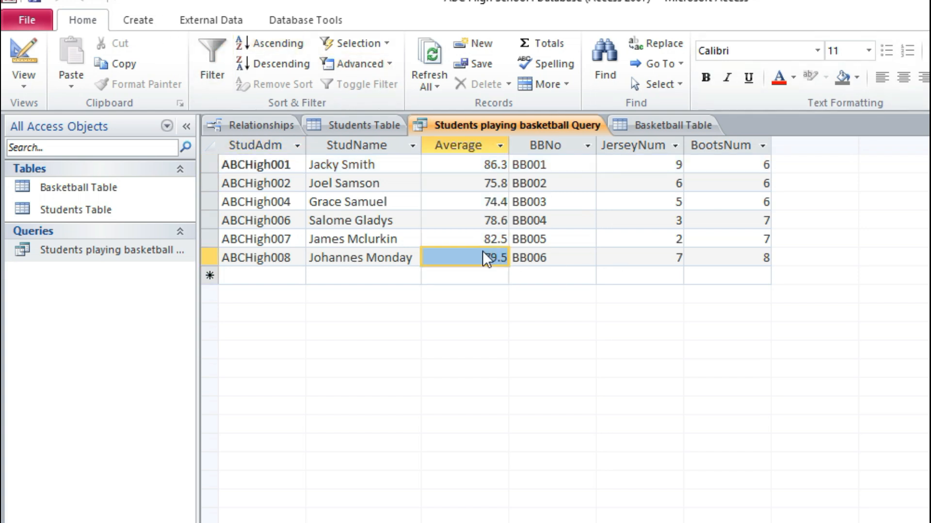